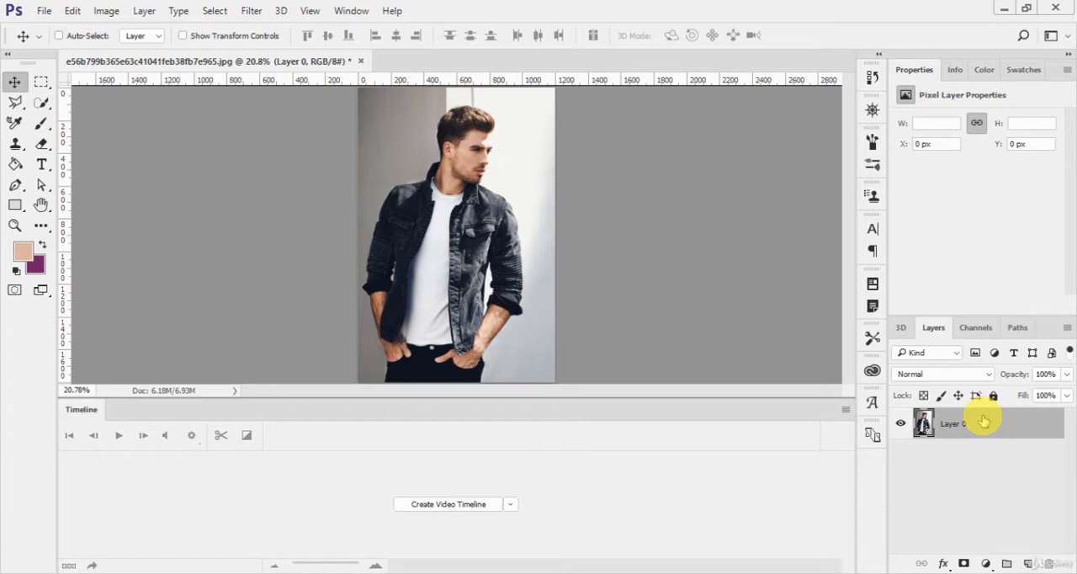
- Select the whole canvas, then clear the selection
left_click(212, 11)
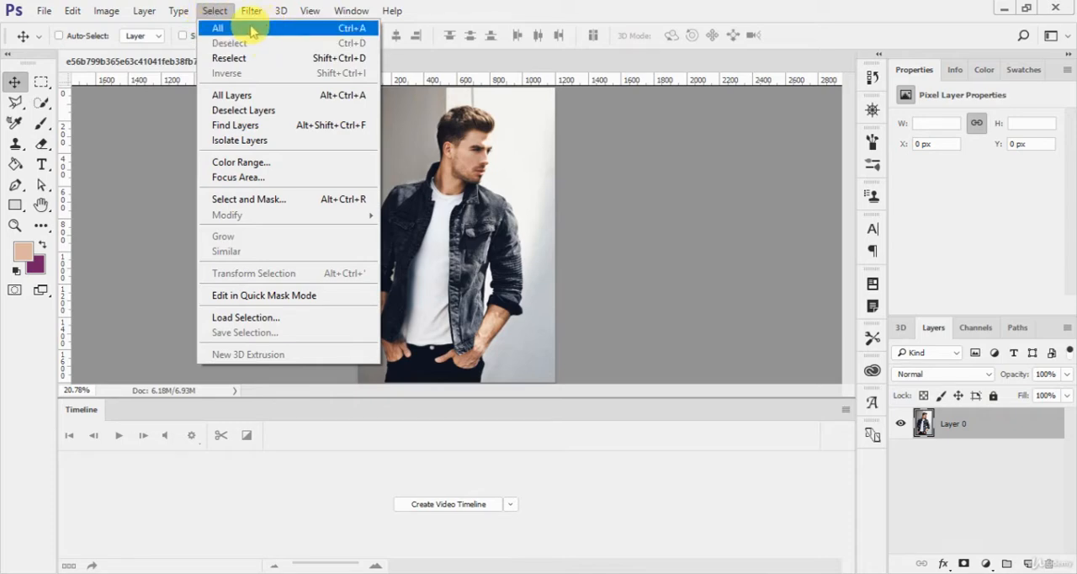
left_click(297, 30)
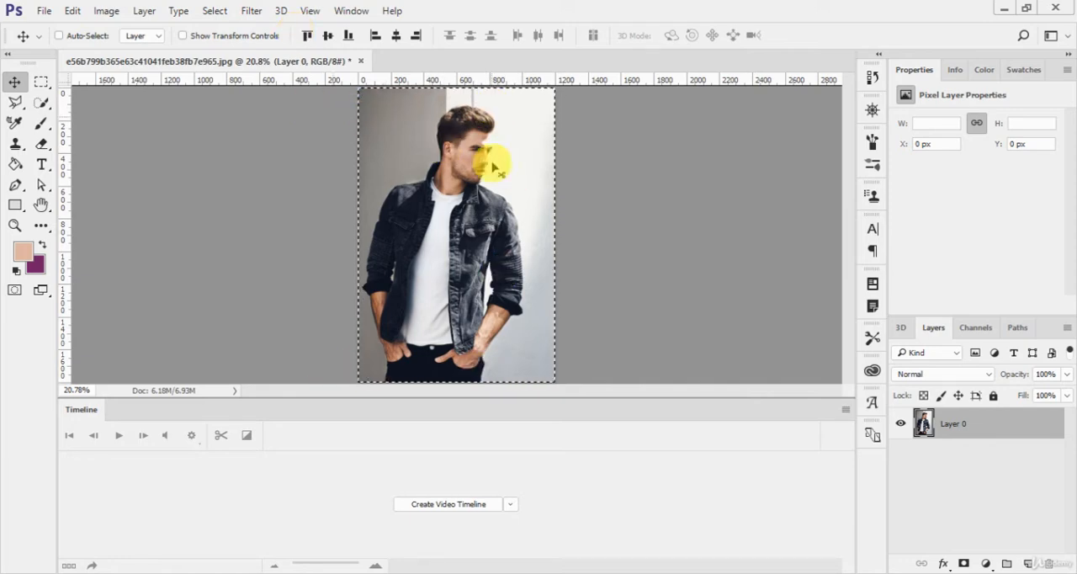
left_click(213, 11)
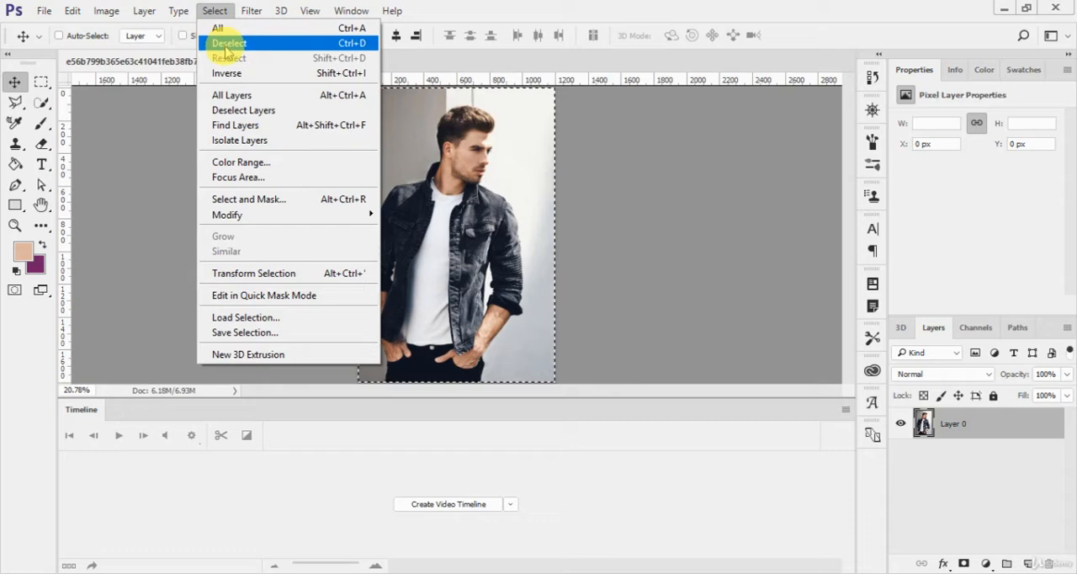
left_click(290, 43)
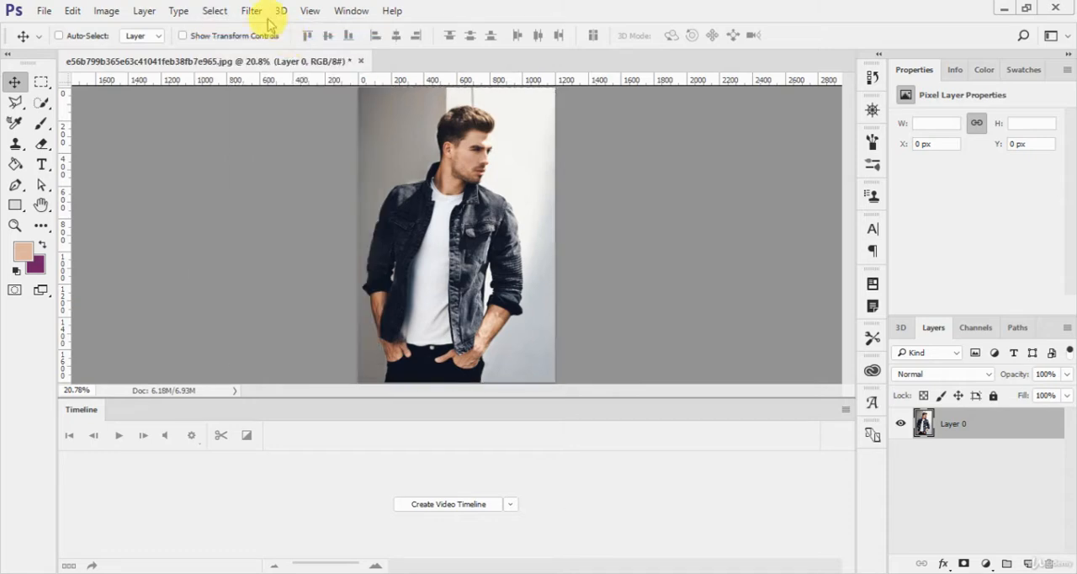
- Reselect the previous whole-canvas selection, then deselect it
left_click(214, 11)
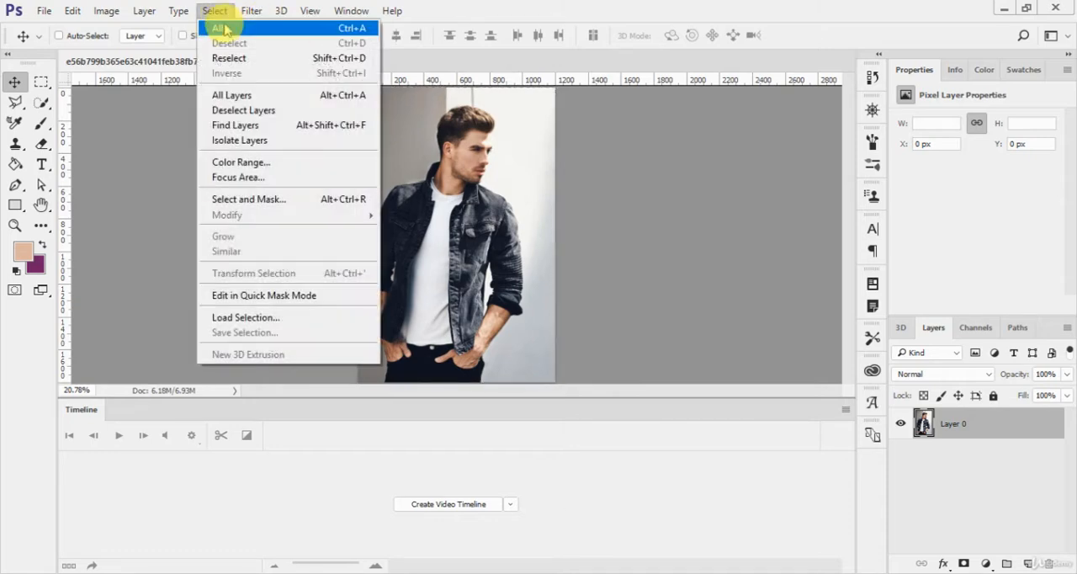
left_click(276, 61)
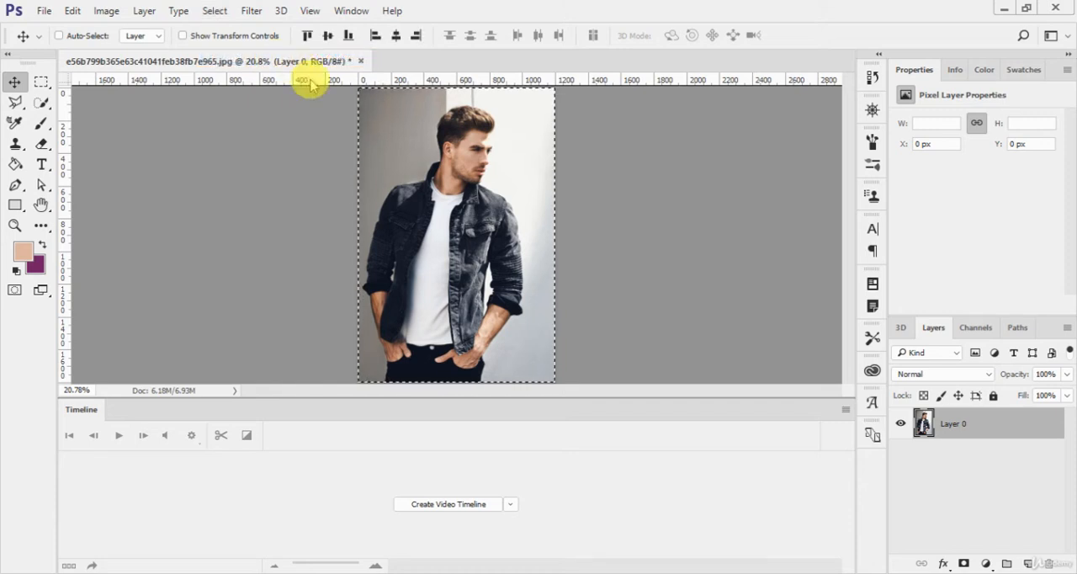
key("ctrl+d")
- Select the jacket sleeve and collar beside the grey wall with the Quick Selection tool
key("w")
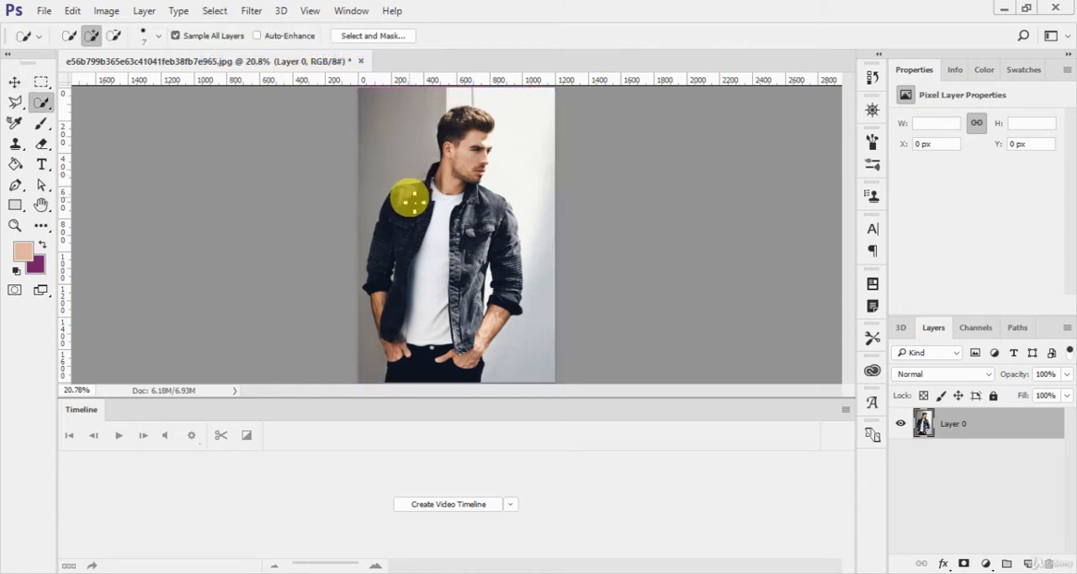
left_click_drag(407, 196, 379, 290)
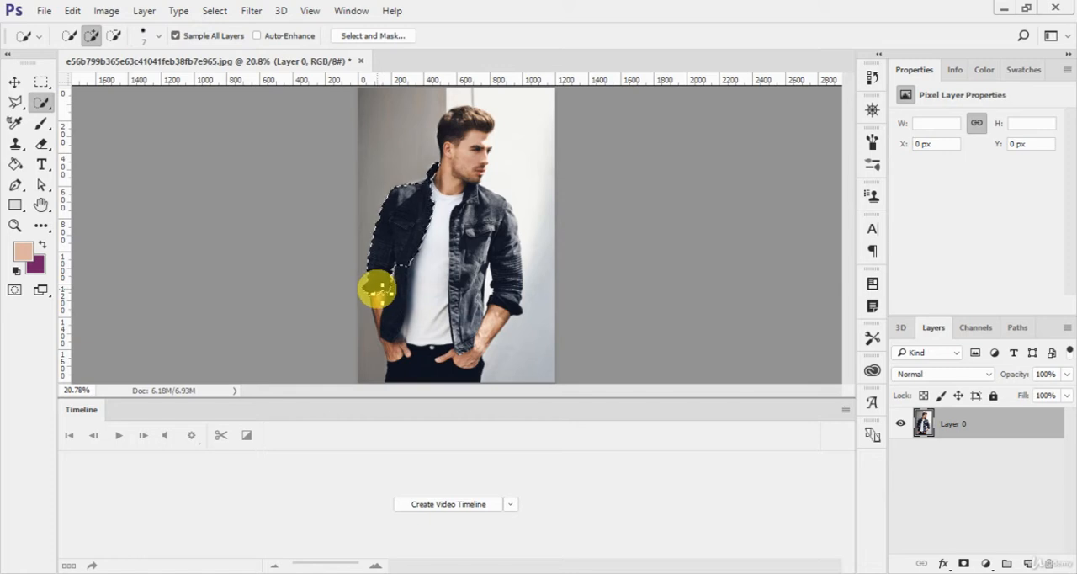
right_click(40, 102)
left_click(77, 104)
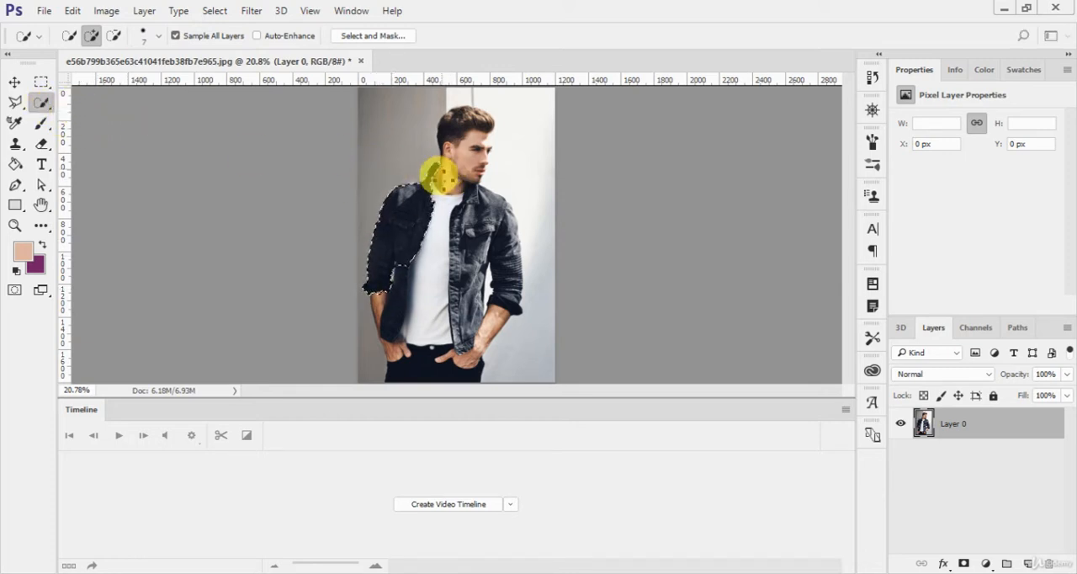
- Deselect the jacket sleeve, then restore that selection with Reselect
left_click(214, 10)
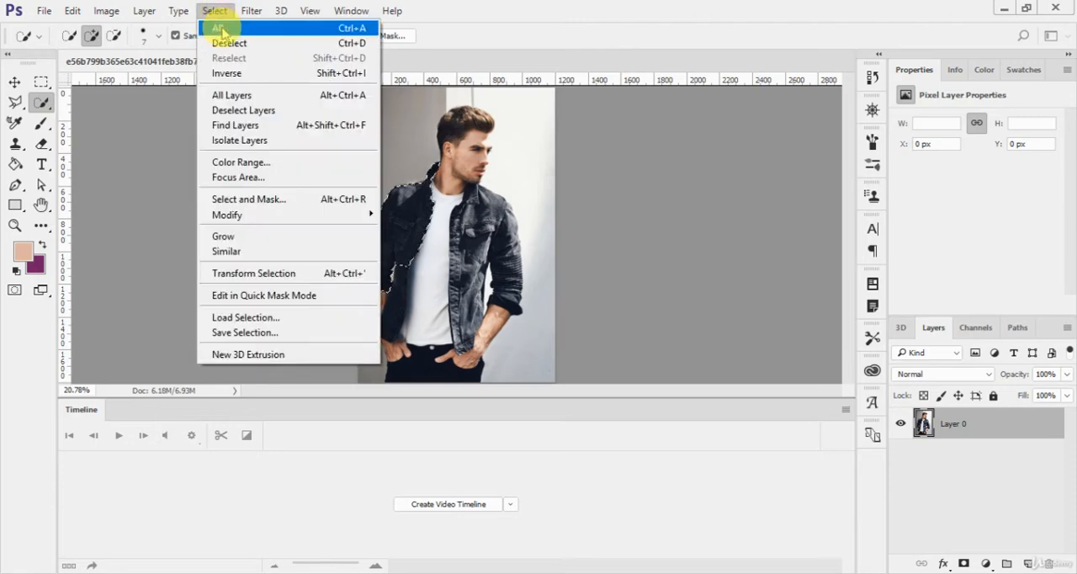
left_click(229, 43)
left_click(215, 10)
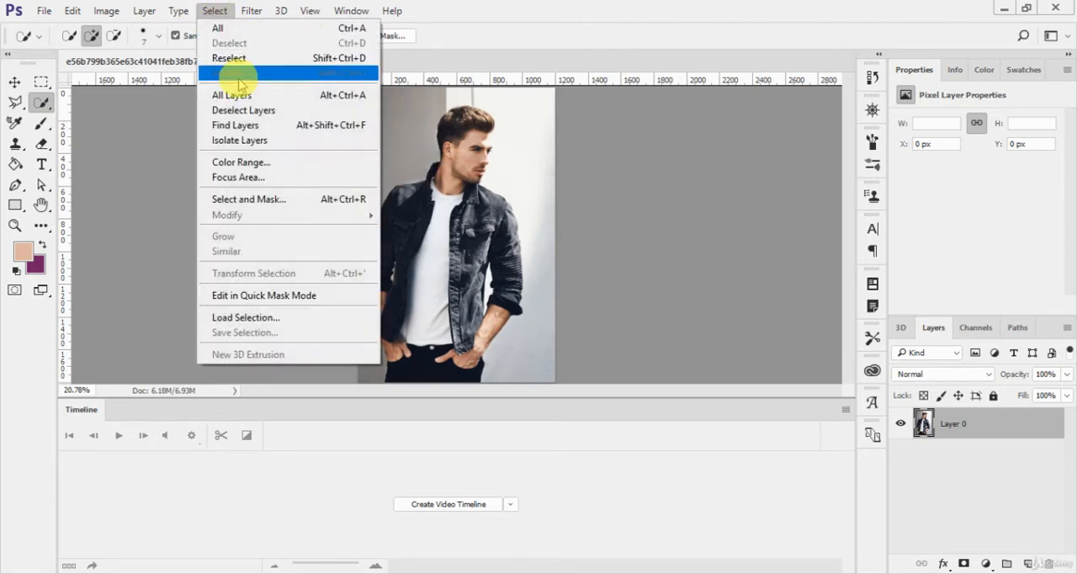
left_click(229, 58)
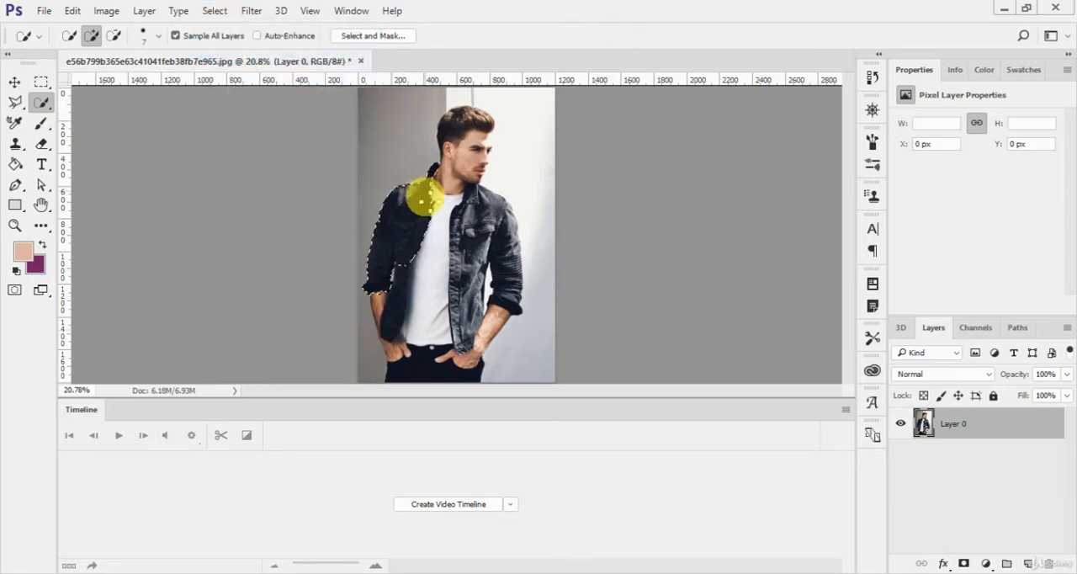
- Invert the jacket-sleeve selection to cover the rest of the image
left_click(213, 11)
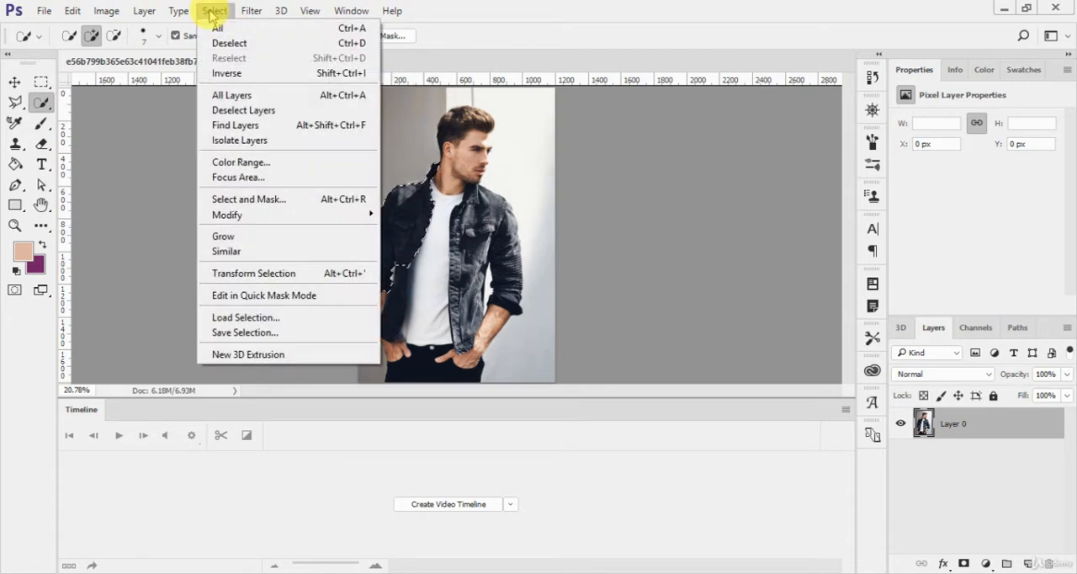
left_click(303, 76)
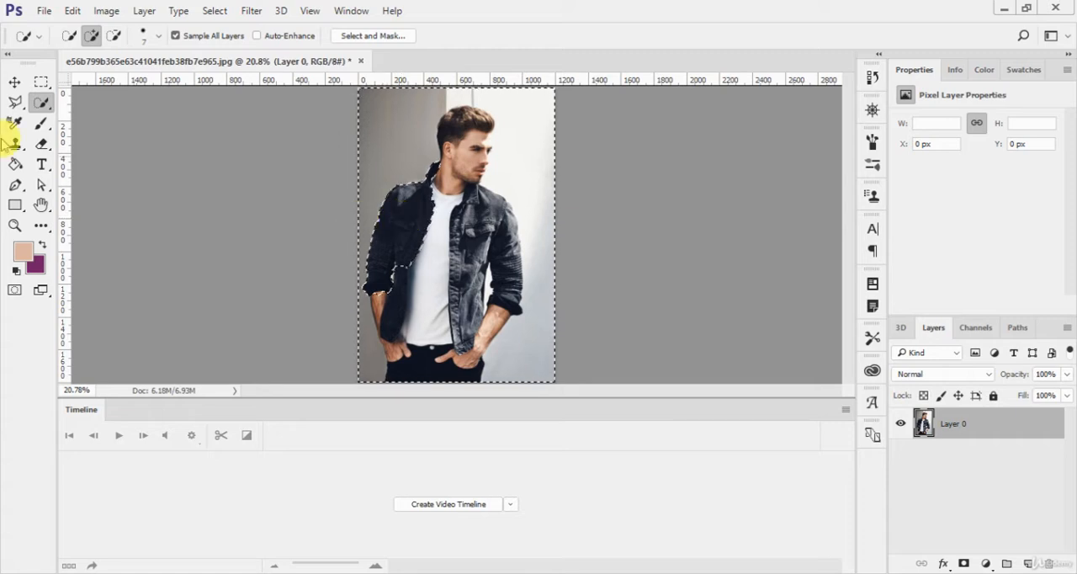
- Invert the selection back to the jacket sleeve with the Polygonal Lasso tool active, then clear it
left_click(19, 102)
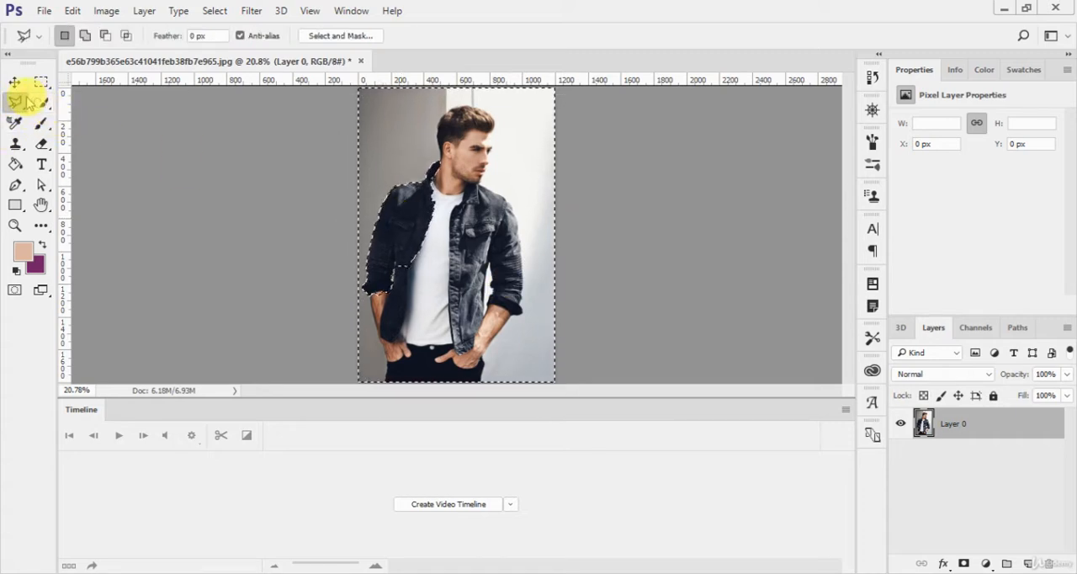
right_click(404, 222)
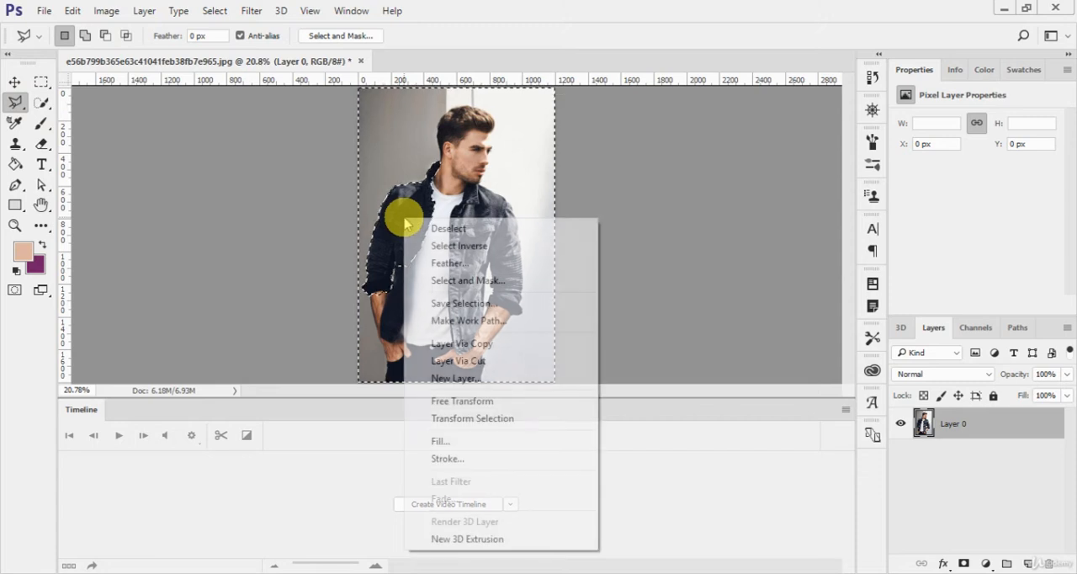
left_click(444, 246)
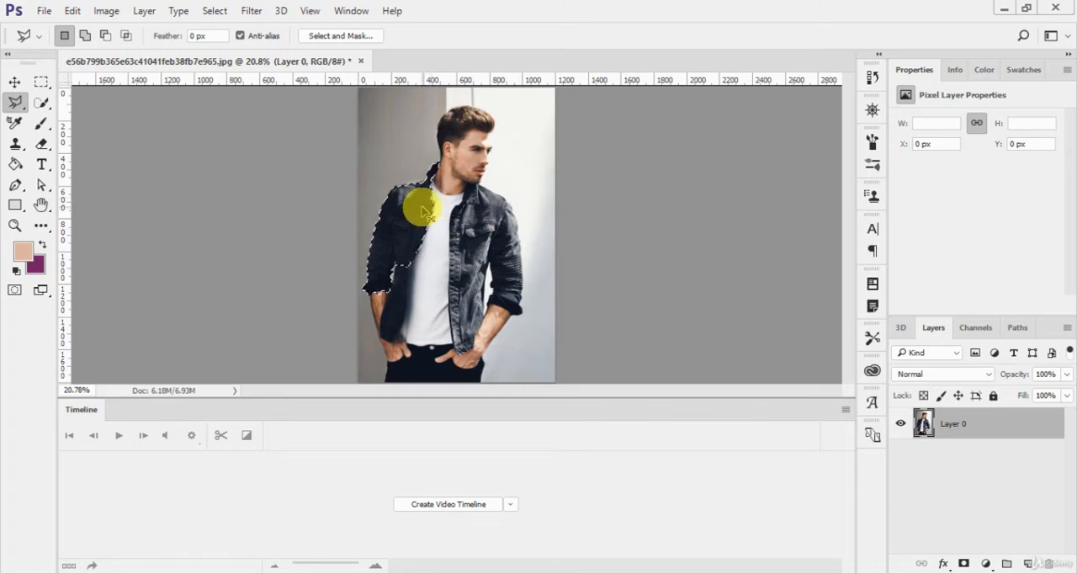
left_click(264, 99)
- Select all layers, then clear the layer selection and make Layer 0 active again
left_click(215, 10)
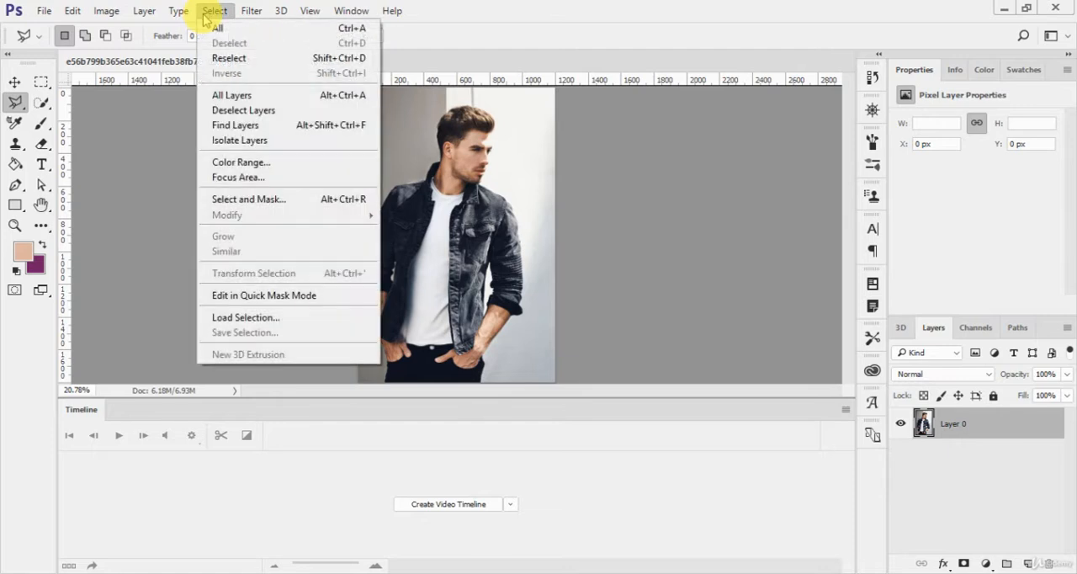
left_click(248, 96)
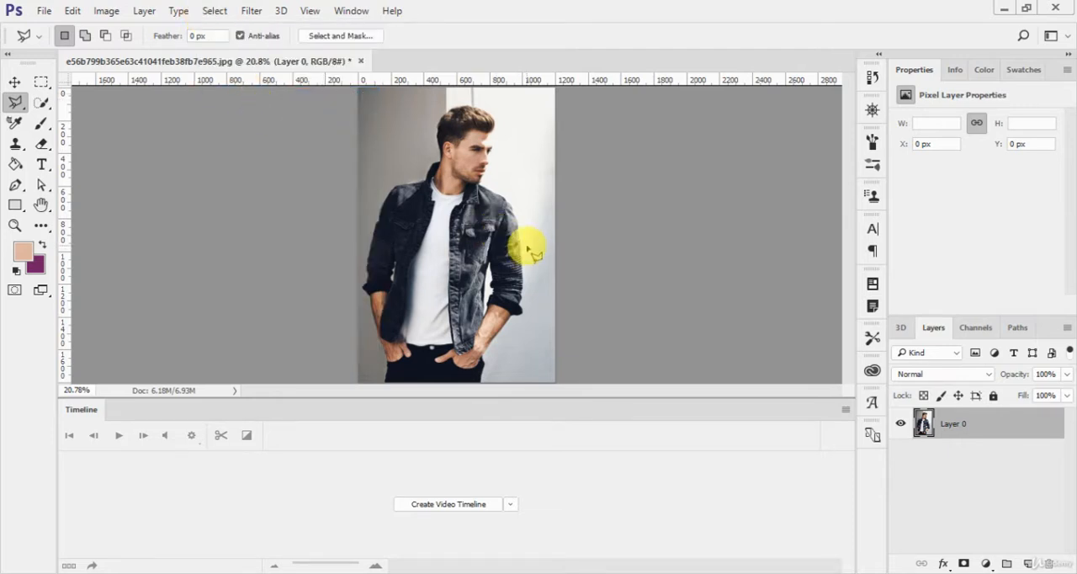
key("v")
left_click(951, 497)
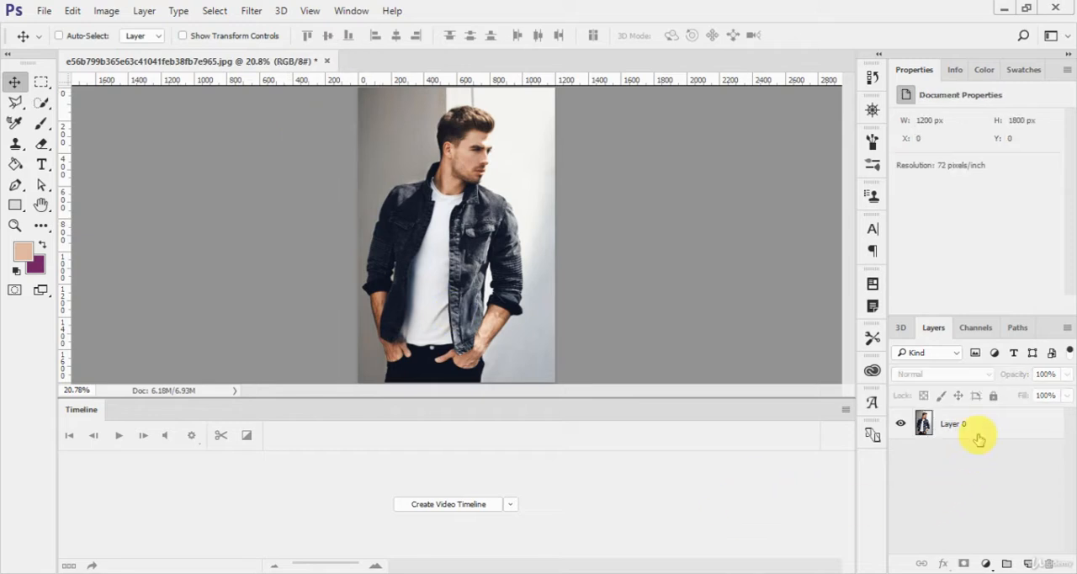
left_click(975, 432)
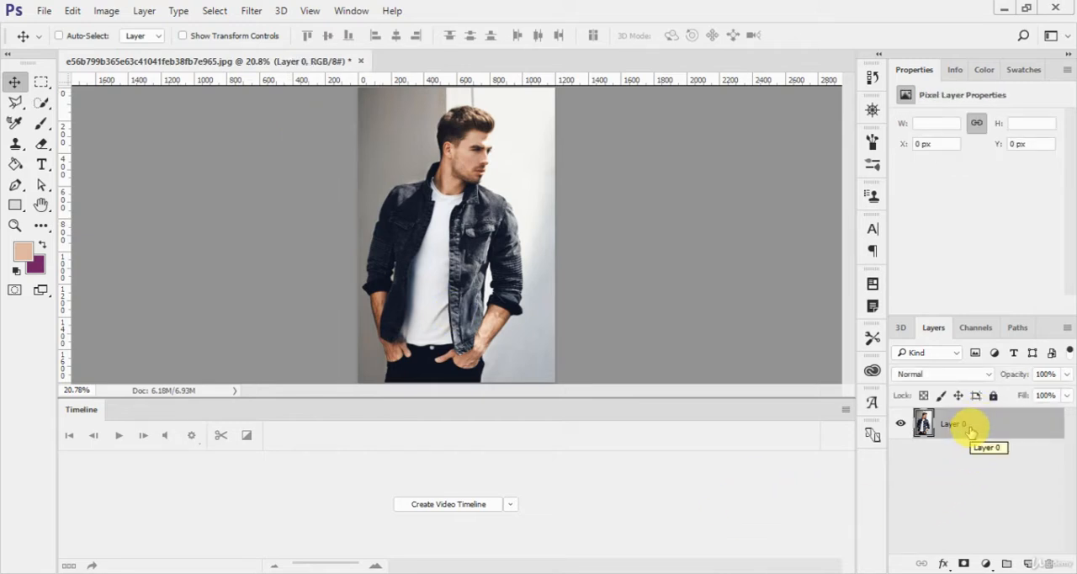
- Add a new layer filled with the peach foreground colour and move it below Layer 0
key("ctrl")
key("ctrl+shift+alt+n")
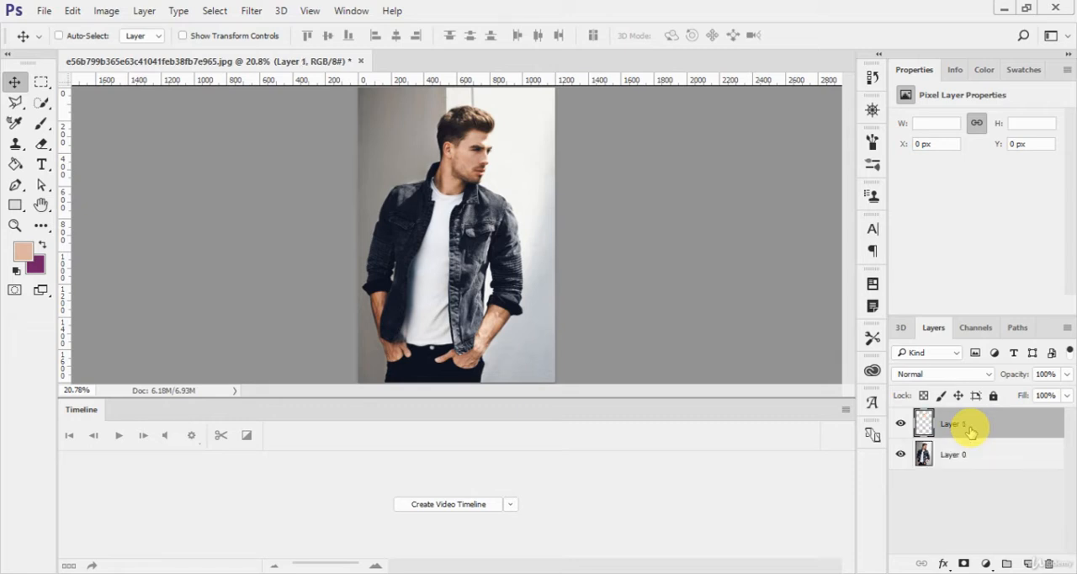
key("g")
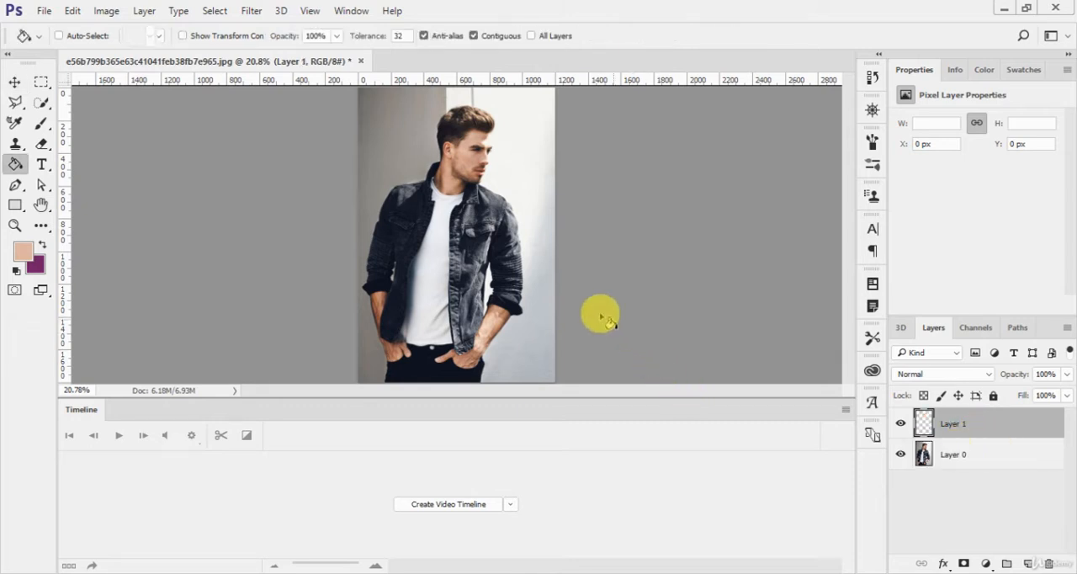
left_click(413, 227)
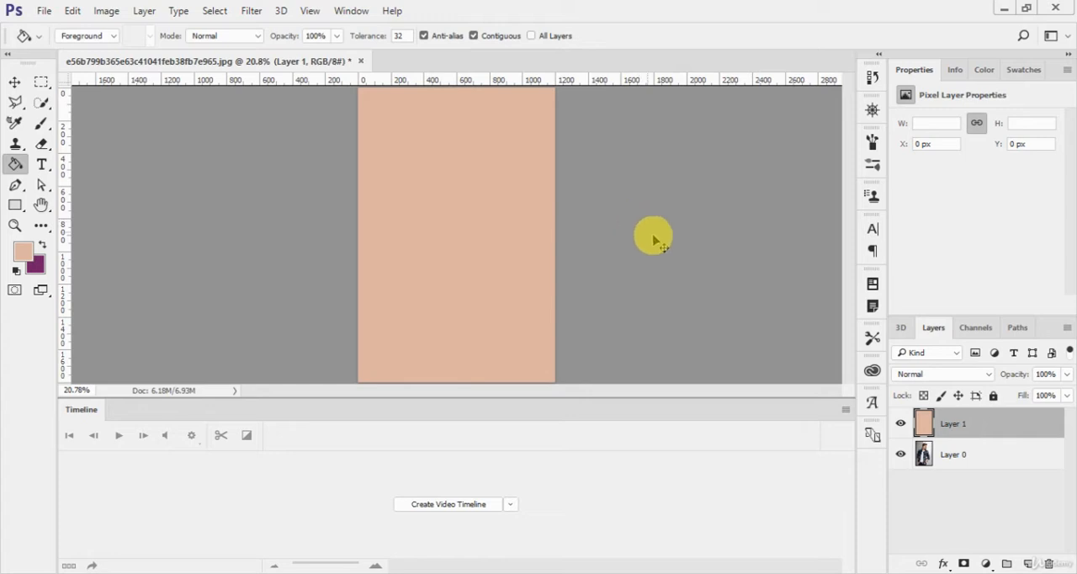
key("ctrl+bracketleft")
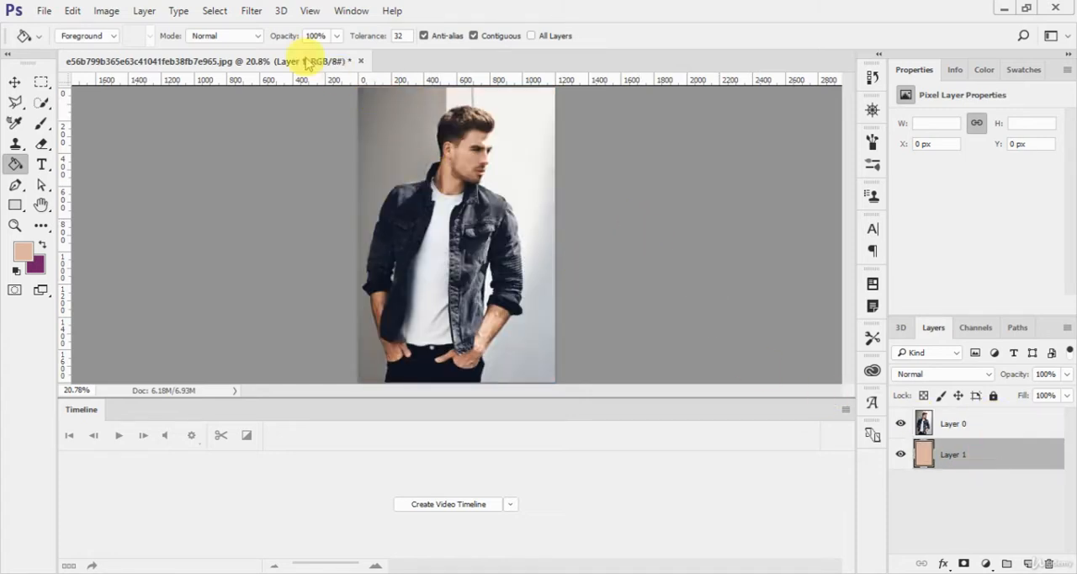
- Select all layers at once, then deselect them with Deselect Layers
left_click(215, 11)
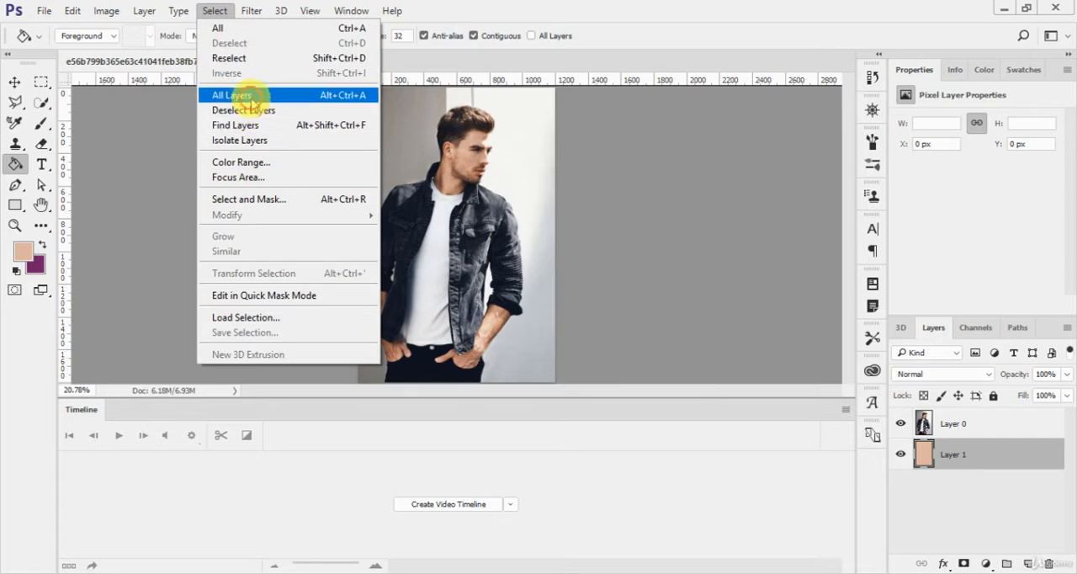
left_click(249, 97)
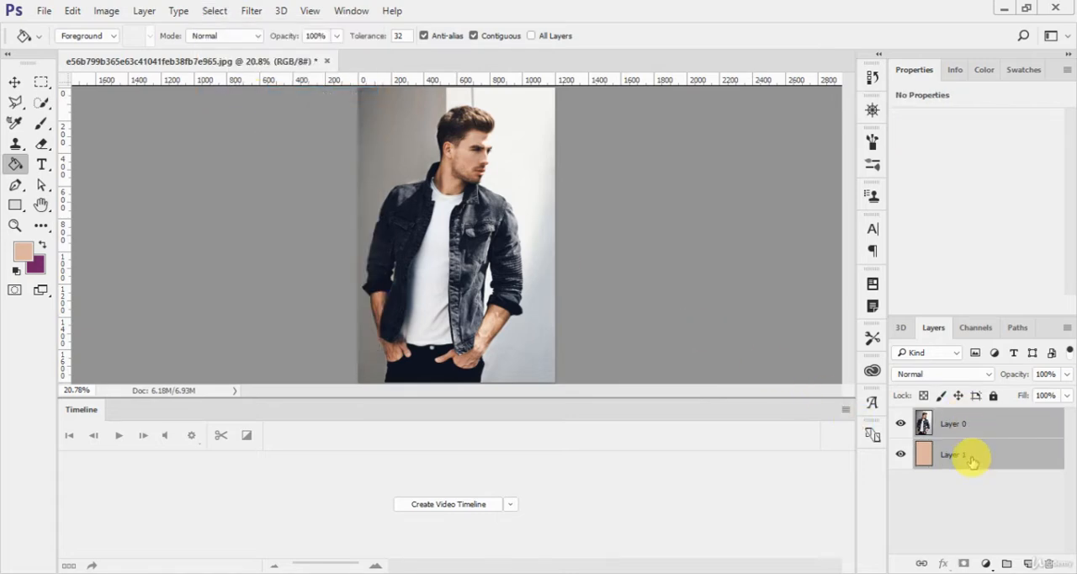
left_click(215, 11)
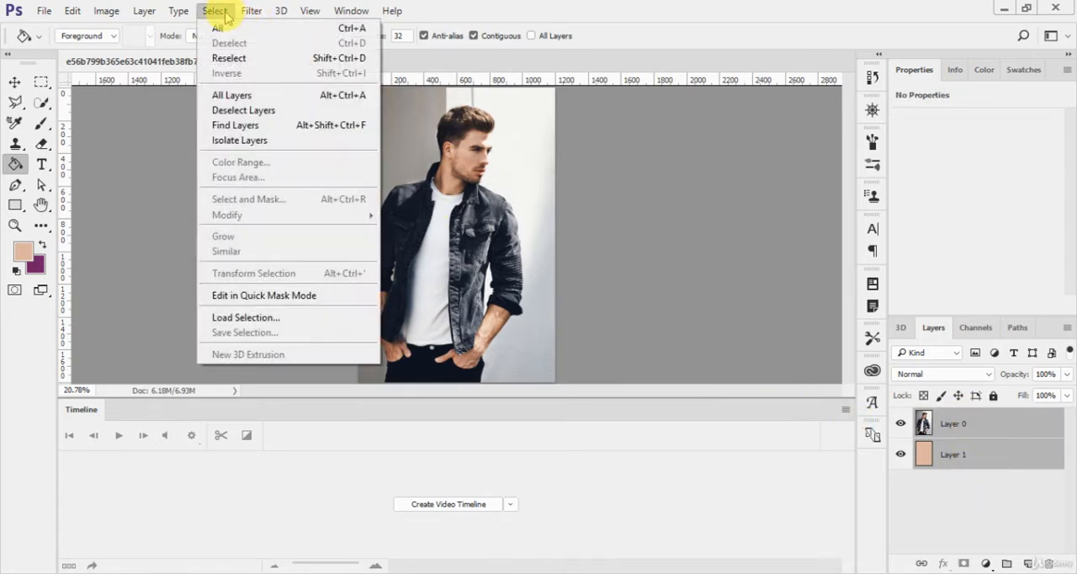
left_click(242, 110)
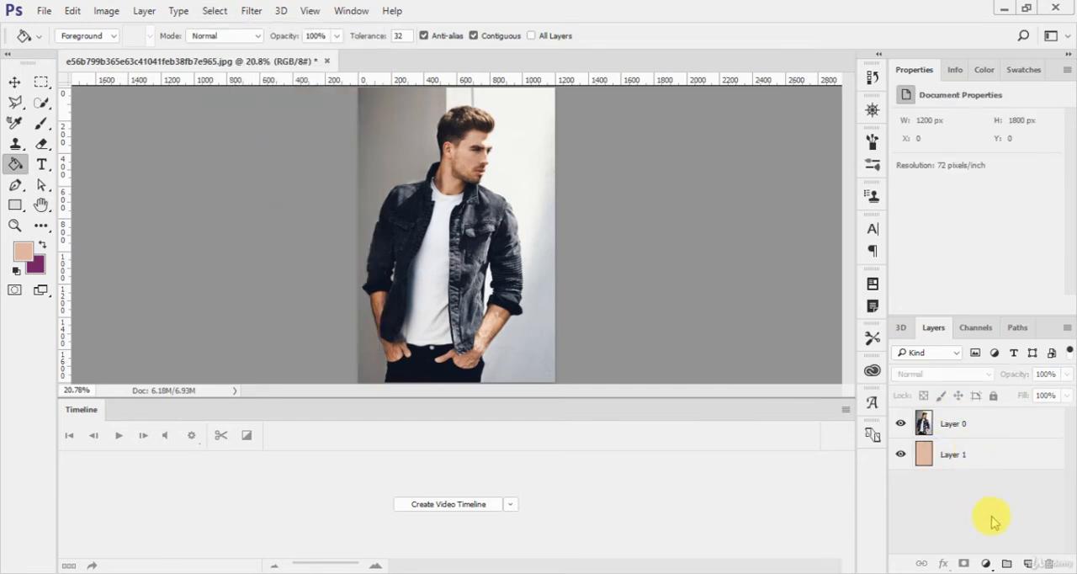
- Select Layer 0, clear the layer selection, and make Layer 0 active again
left_click(990, 426)
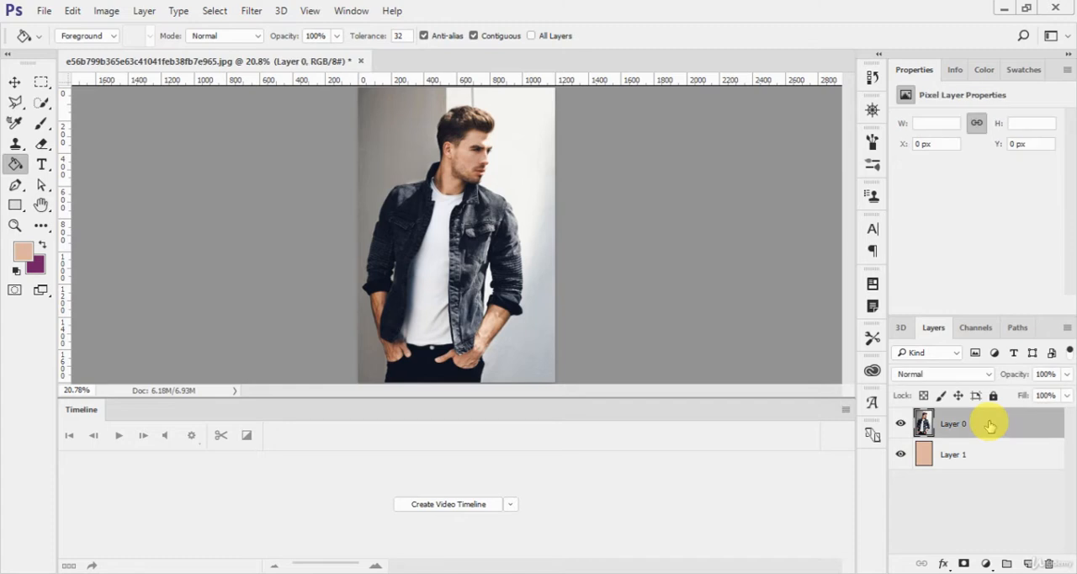
left_click(978, 526)
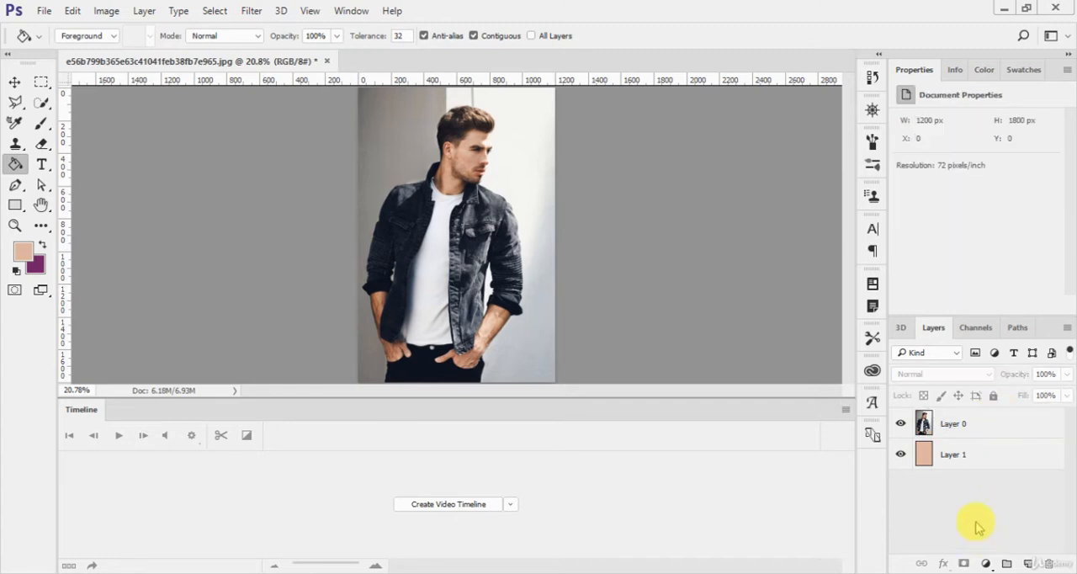
left_click(976, 426)
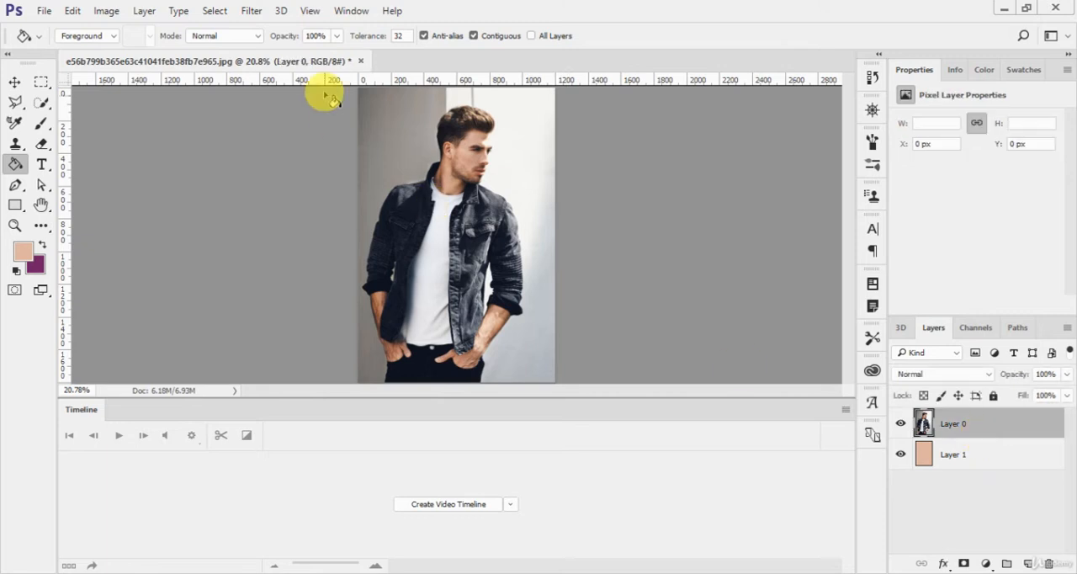
- Use Find Layers to filter the layers by the name "1"
left_click(214, 11)
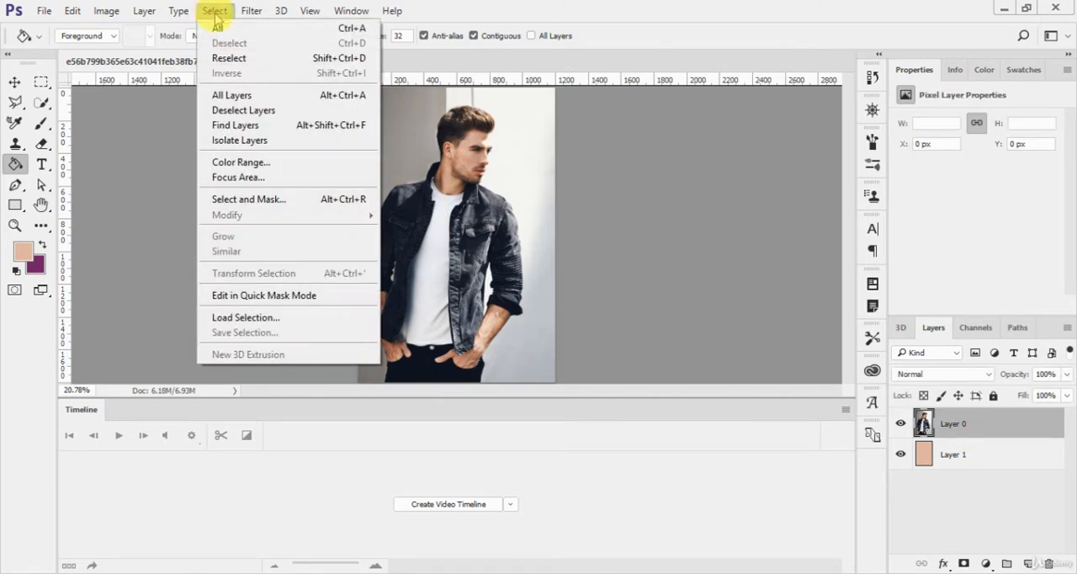
left_click(284, 127)
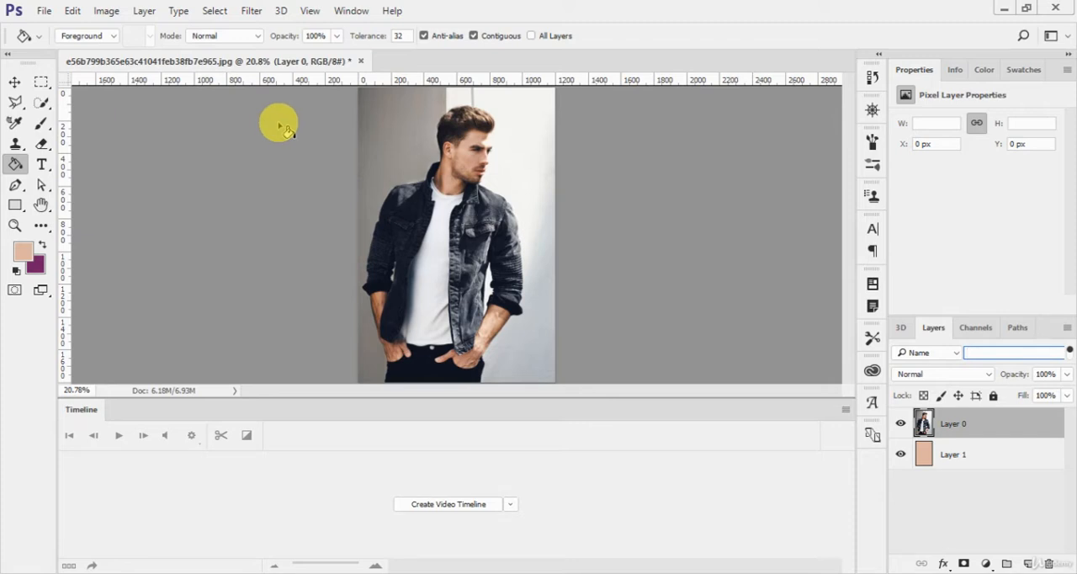
type("1")
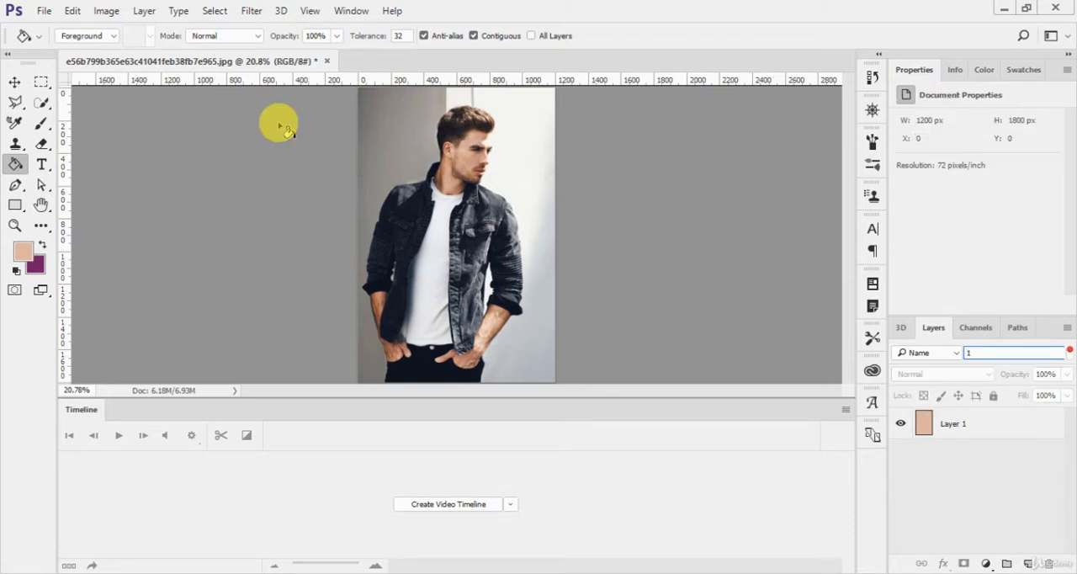
- Filter the layers by the names "0", "layer 0", "layer 1" and "layer 5", and clear the name filter
key("BackSpace")
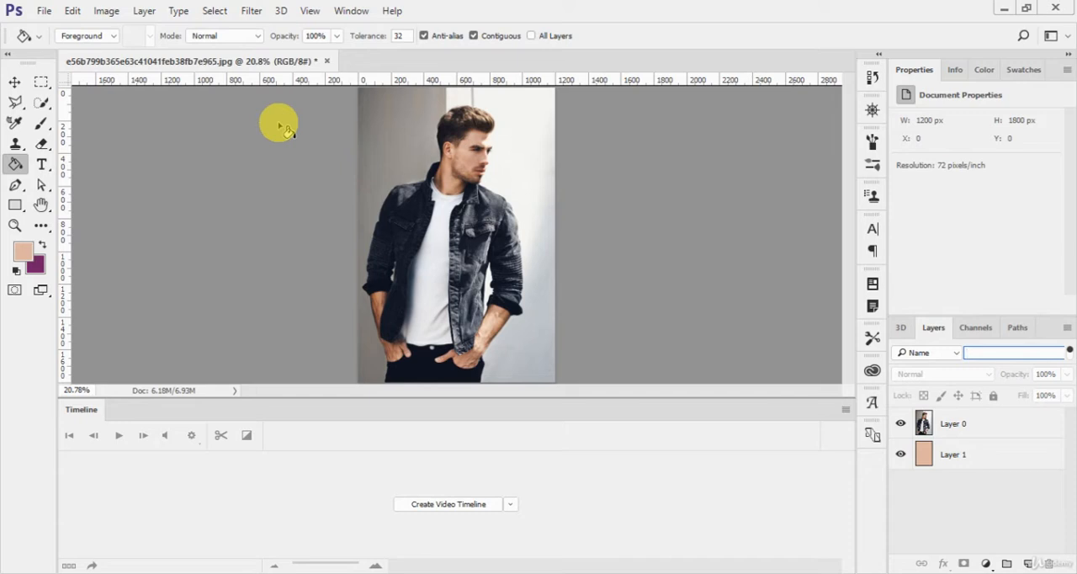
type("0")
key("BackSpace")
type("er 0")
key("BackSpace")
type("1")
key("BackSpace")
type("5")
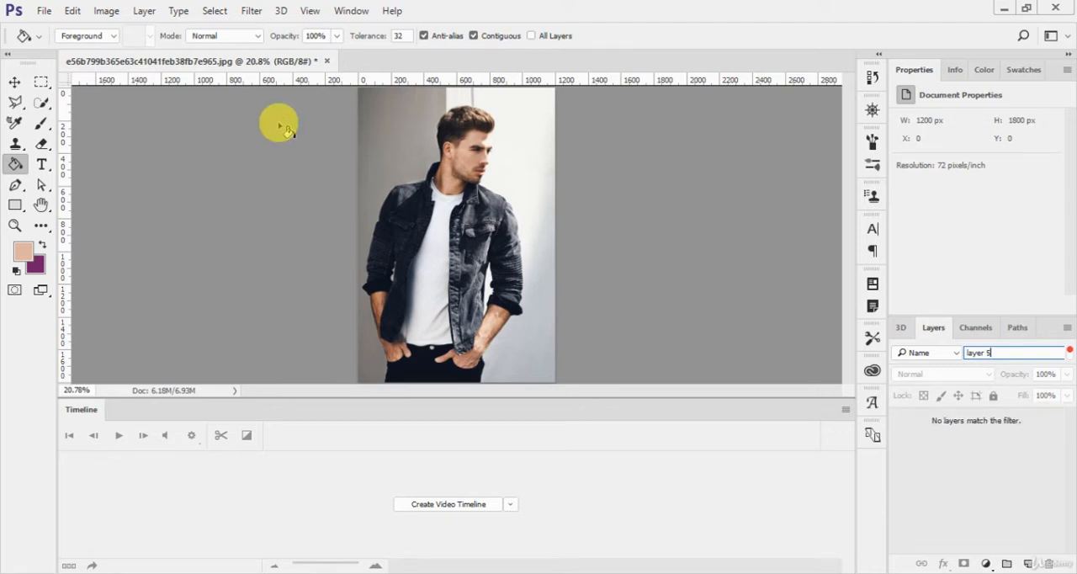
key("BackSpace")
key("BackSpace")
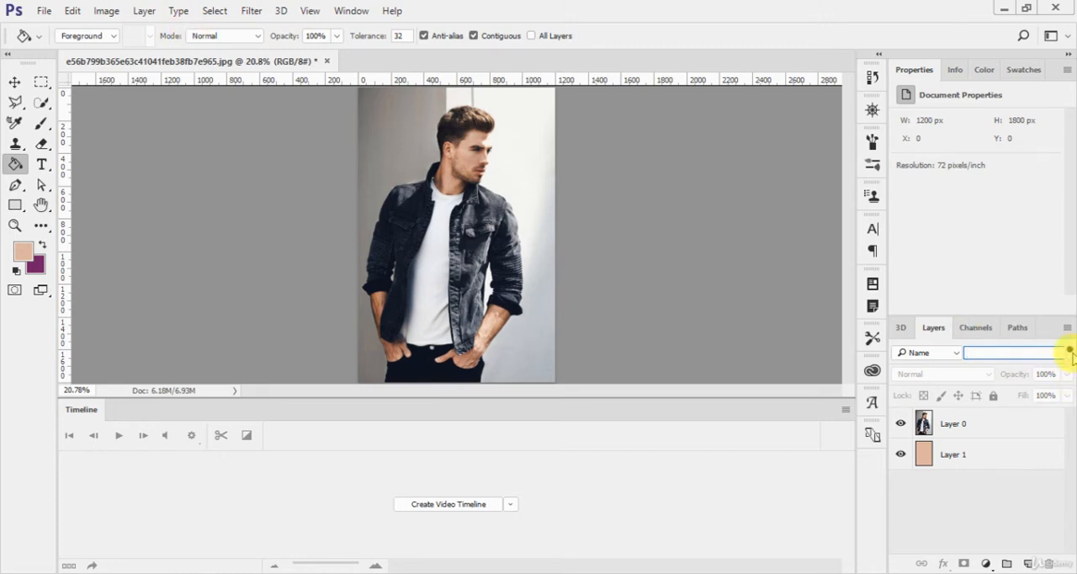
- Filter the layers by the name "dsf" and clear the filter text
type("dsf")
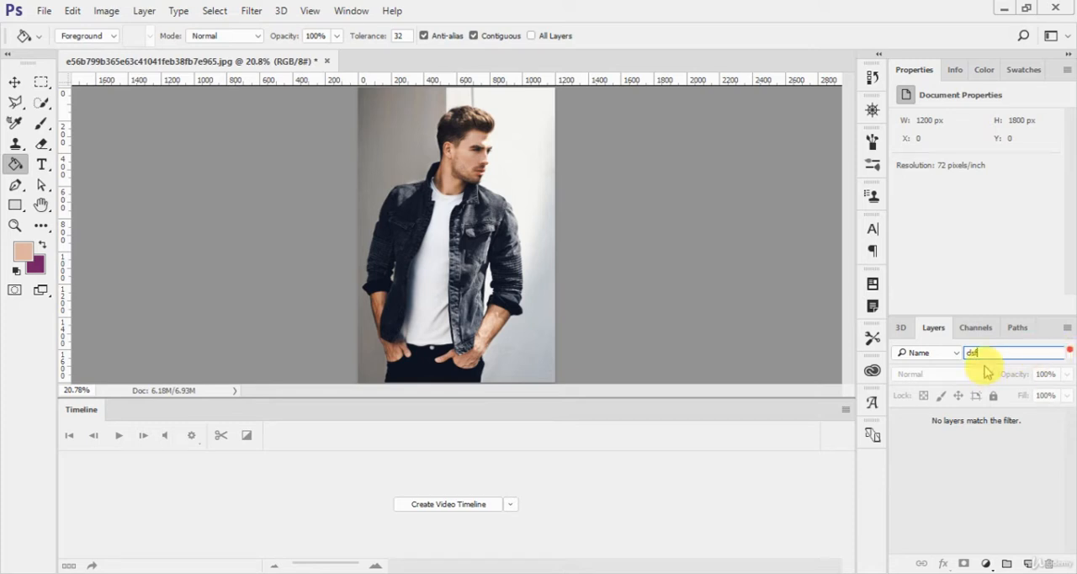
key("BackSpace")
key("BackSpace")
key("BackSpace")
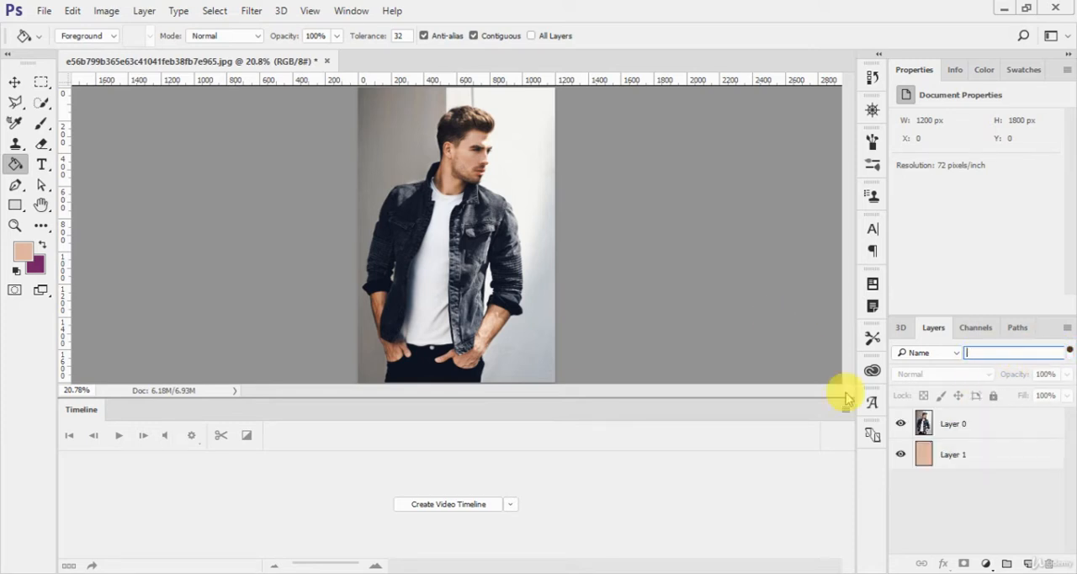
- Isolate Layer 0 with Isolate Layers and turn the isolation off again
left_click(919, 425)
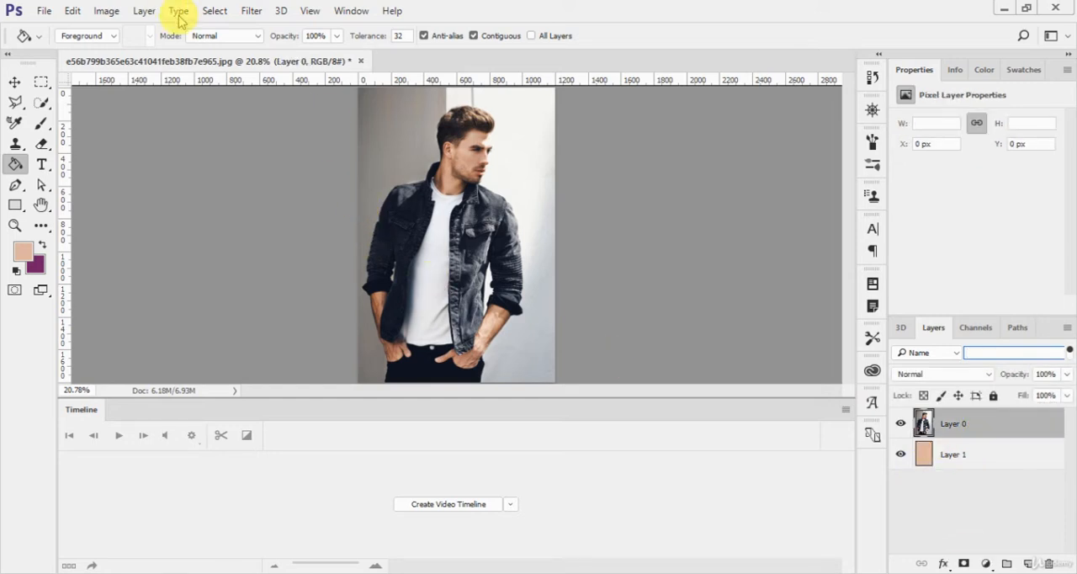
left_click(214, 10)
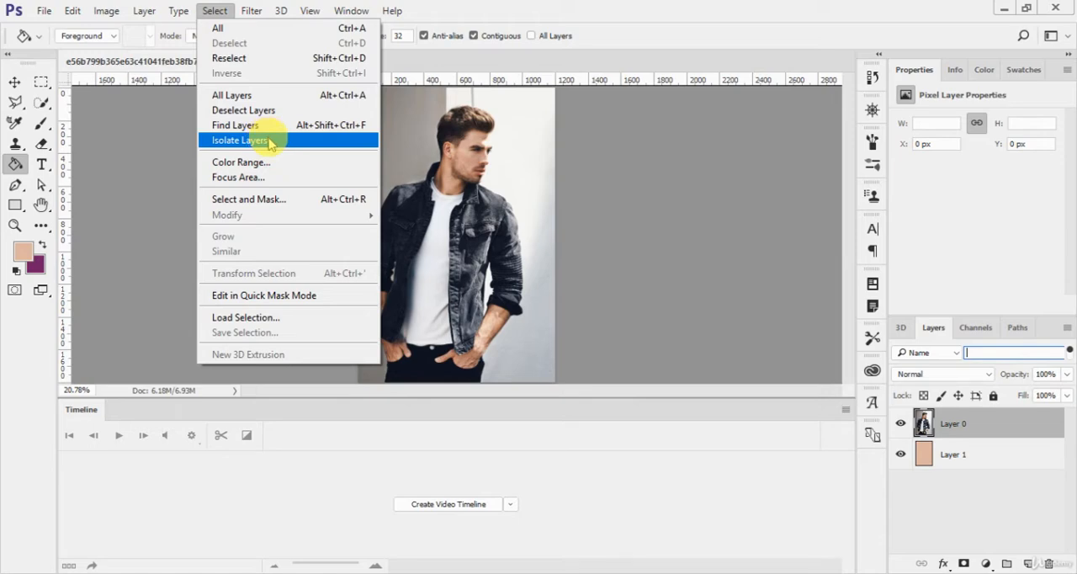
left_click(274, 141)
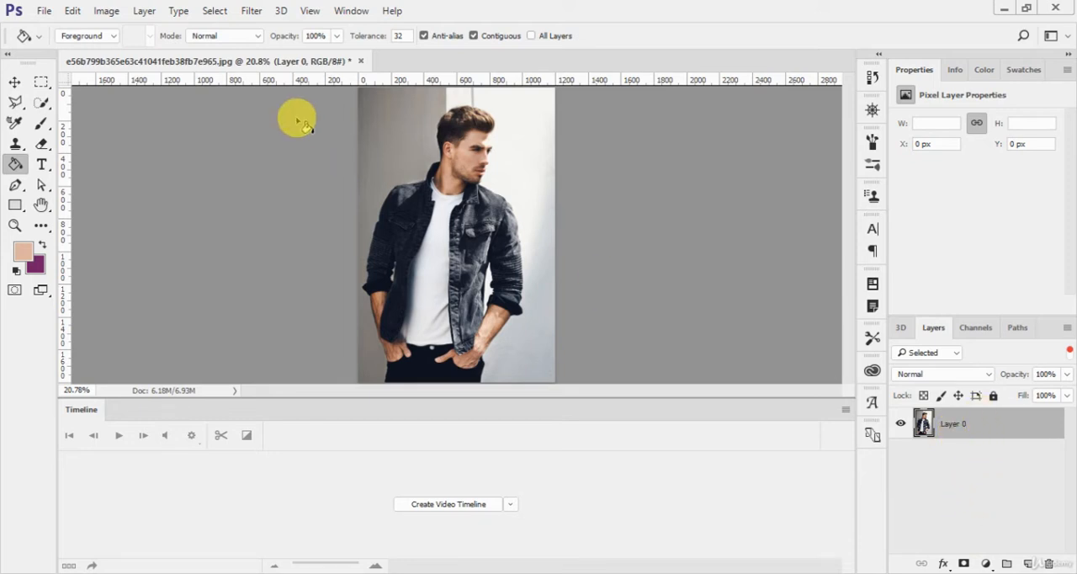
left_click(214, 11)
left_click(244, 140)
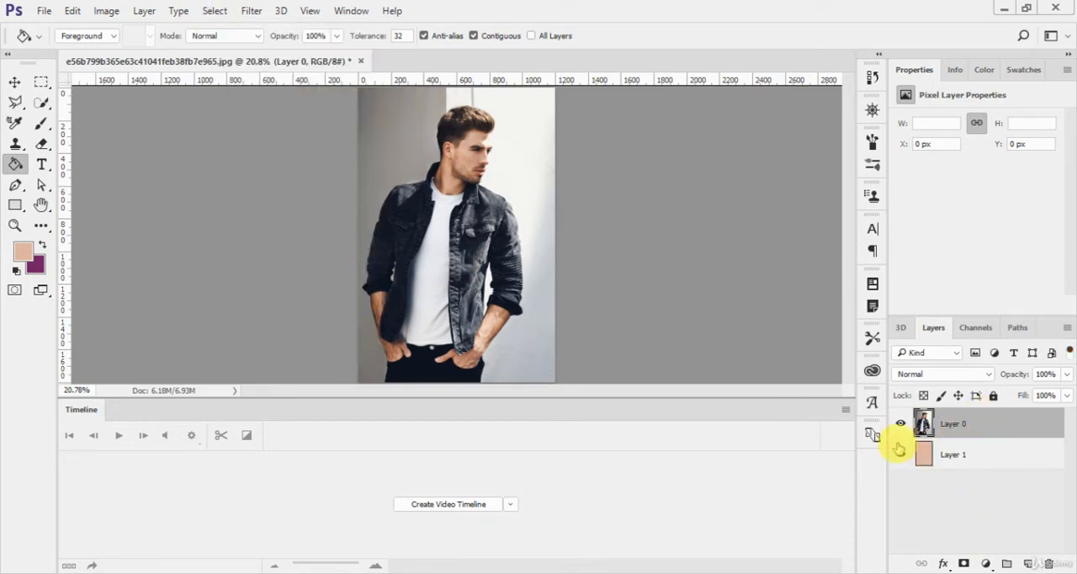
- Clear the layer selection, add a new empty layer, and move it below Layer 1
left_click(964, 497)
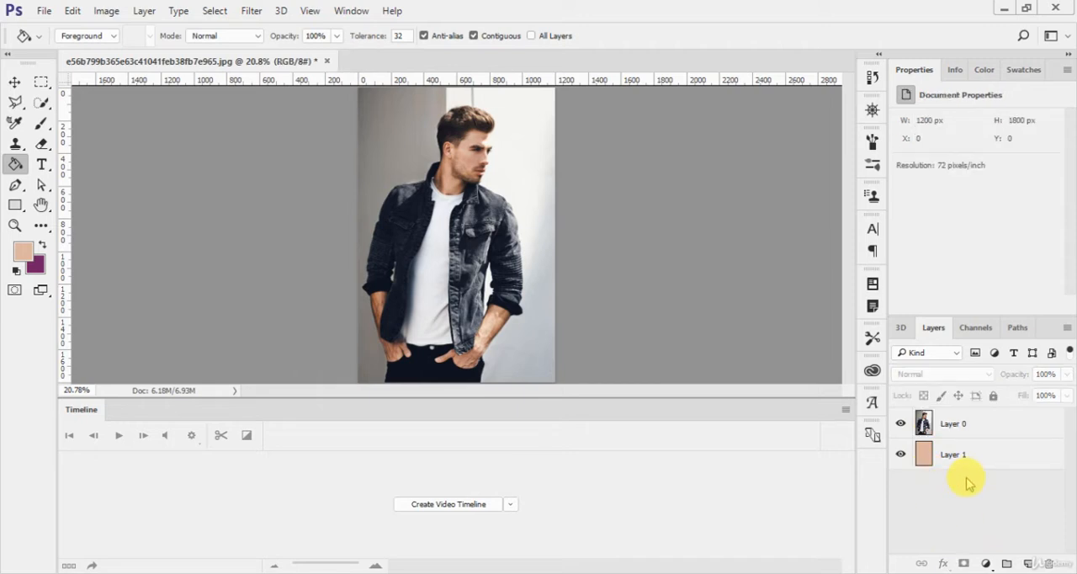
key("ctrl+shift+alt+n")
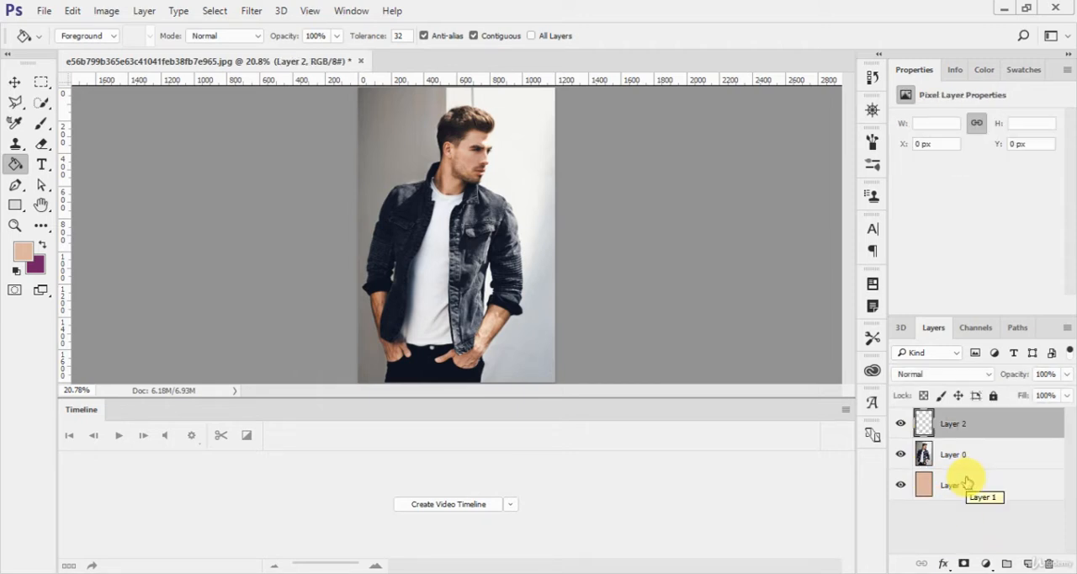
key("ctrl+bracketleft")
key("ctrl+bracketleft")
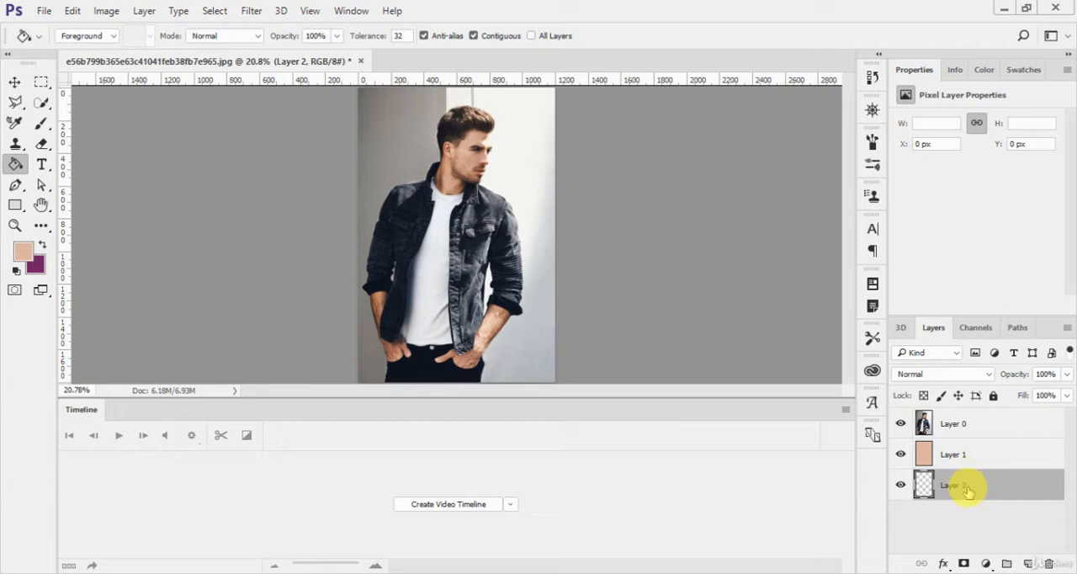
- Select Layer 0 and Layer 2 together, isolate them with Isolate Layers, and turn the isolation off
left_click(982, 421)
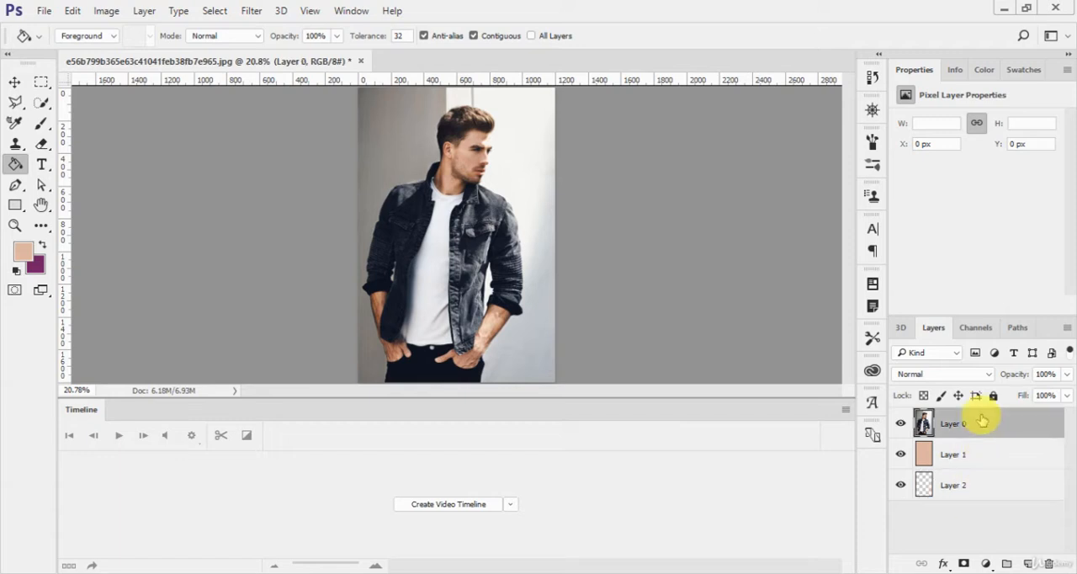
left_click(981, 484, "ctrl")
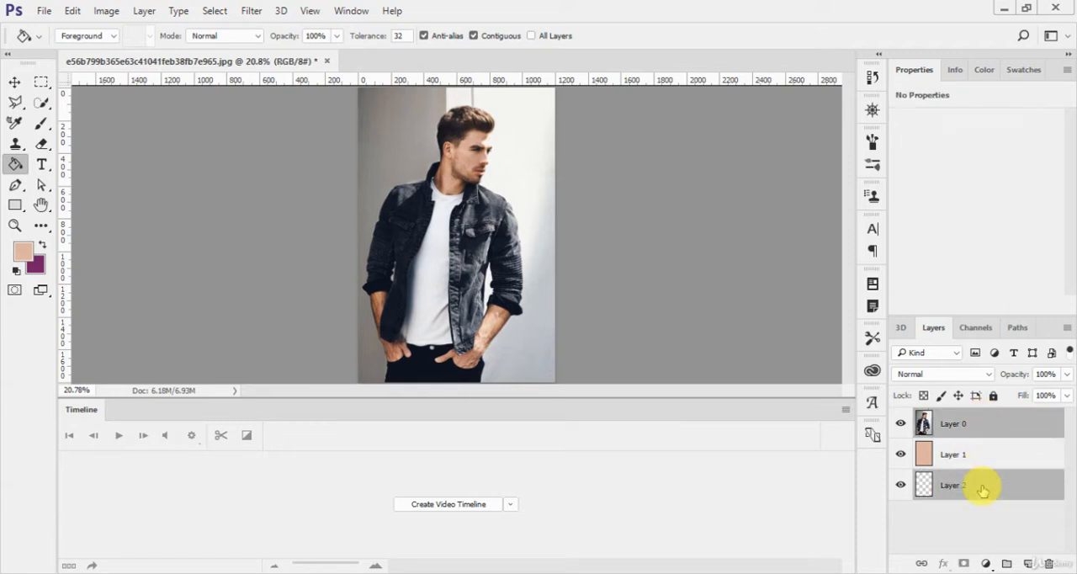
left_click(217, 10)
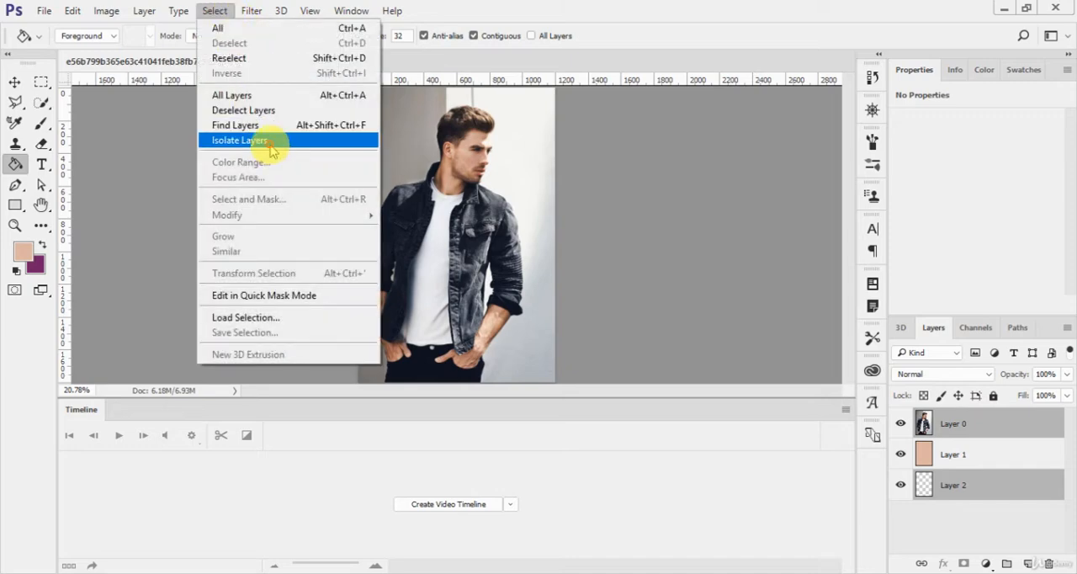
left_click(267, 140)
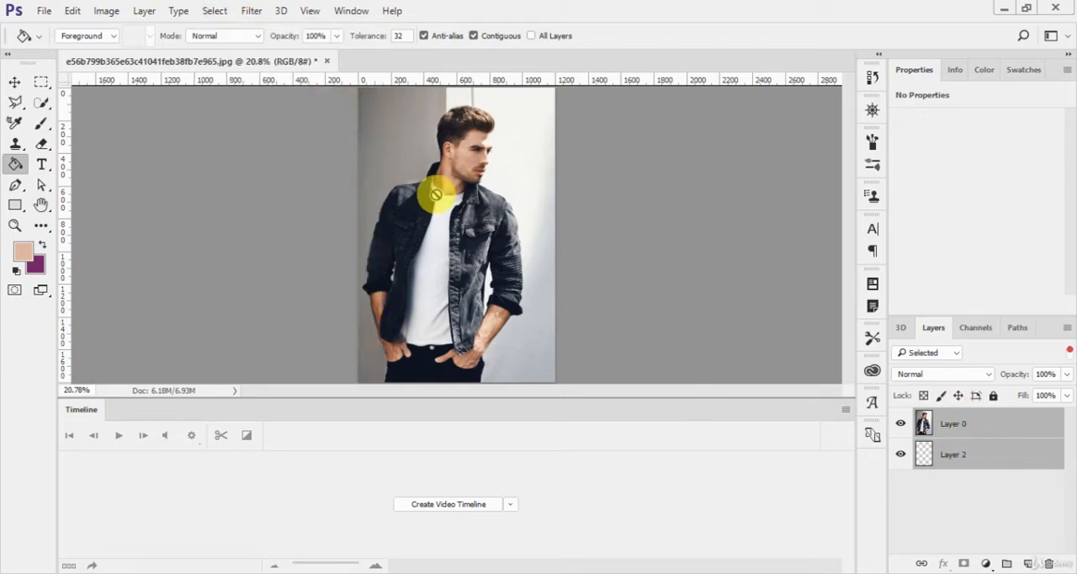
left_click(217, 11)
left_click(254, 140)
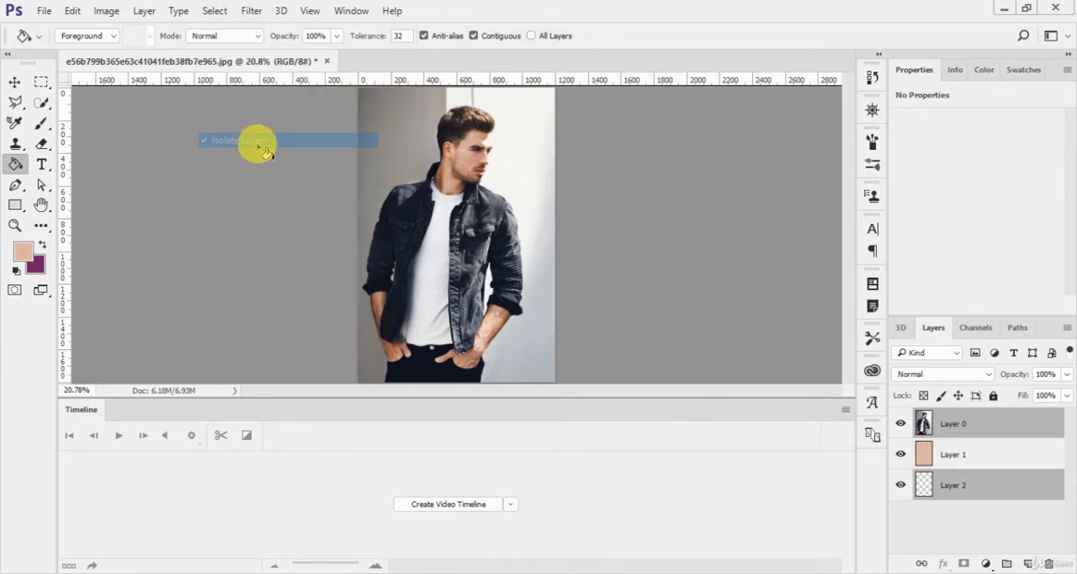
- Set the layer filter type to Selected, and change it to Name
left_click(955, 352)
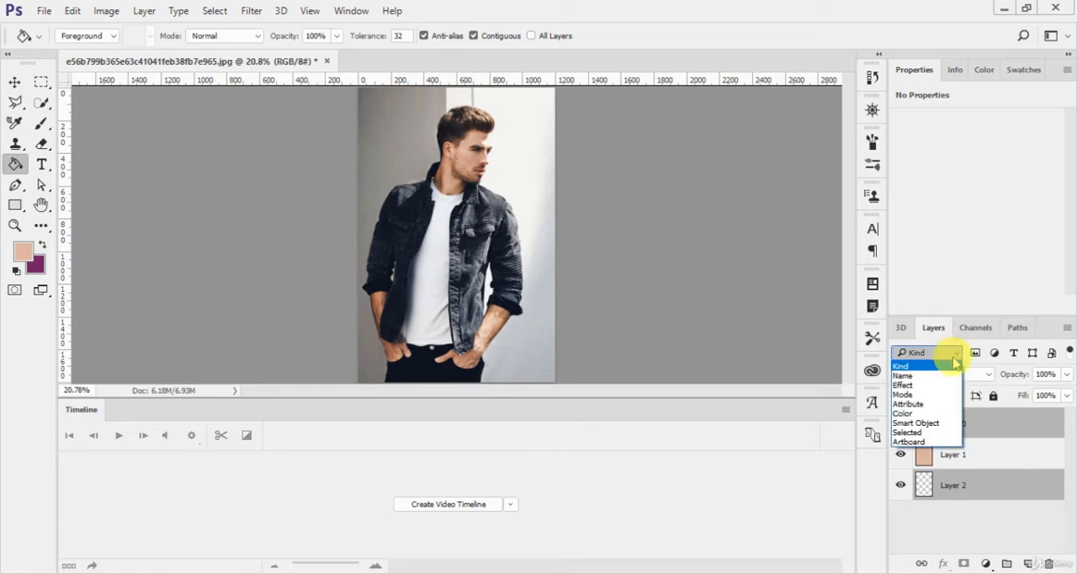
left_click(930, 433)
left_click(949, 353)
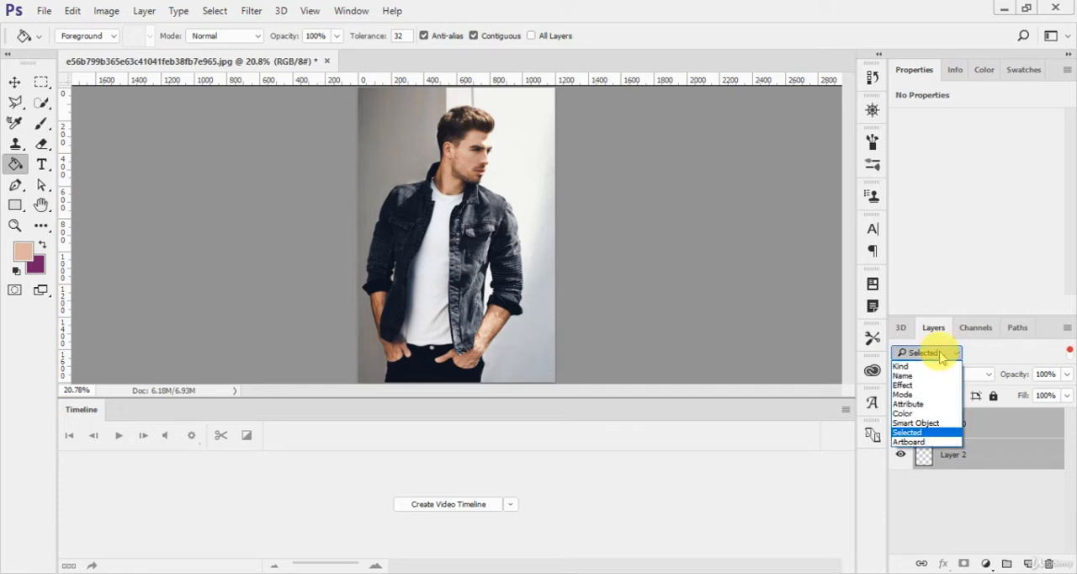
left_click(930, 376)
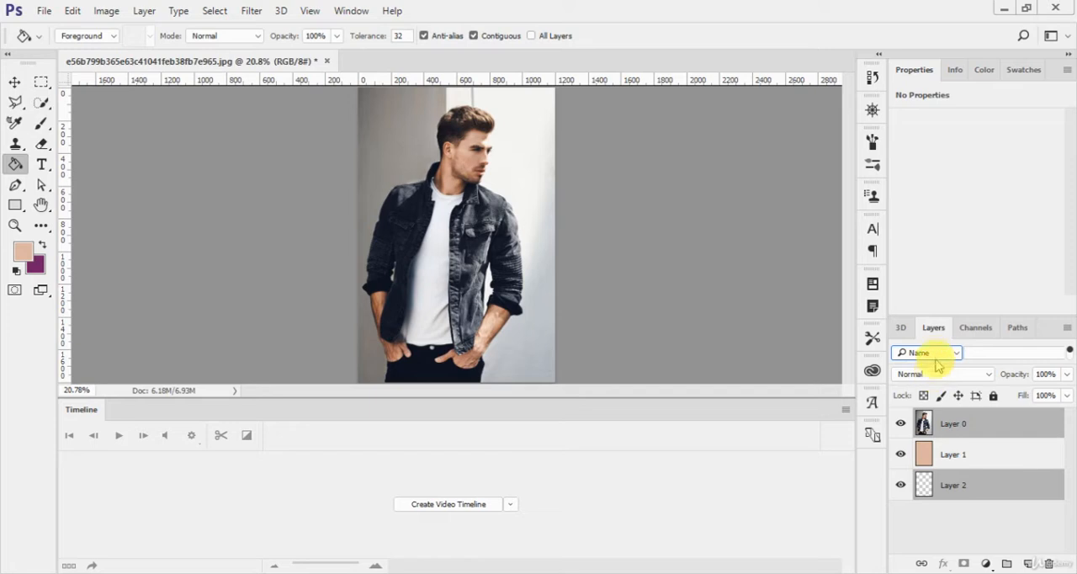
left_click(971, 354)
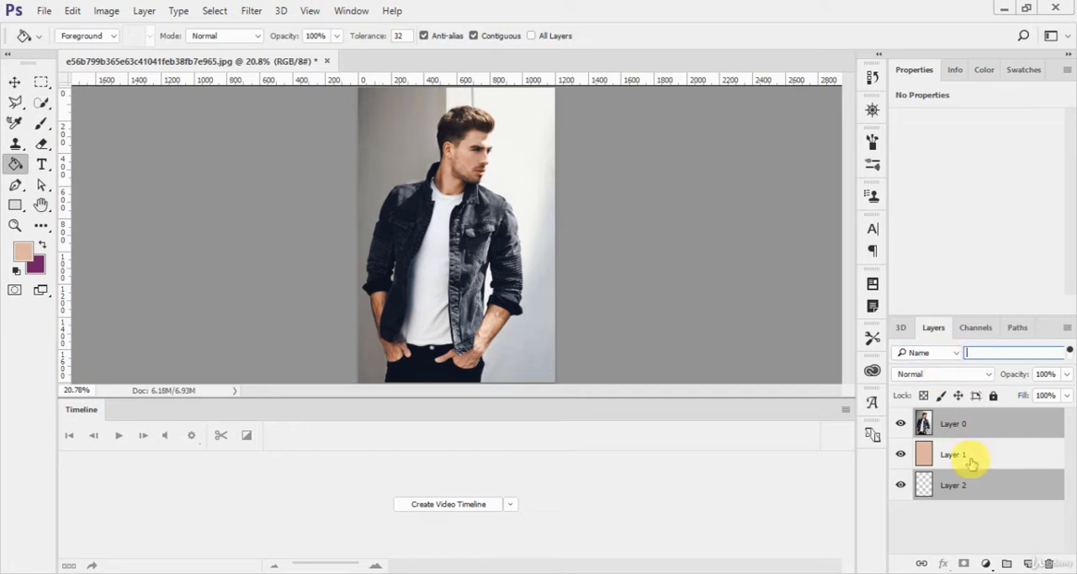
- Make only Layer 0 active, set the layer filter type to Kind, and clear the layer selection
left_click(968, 426)
left_click(945, 355)
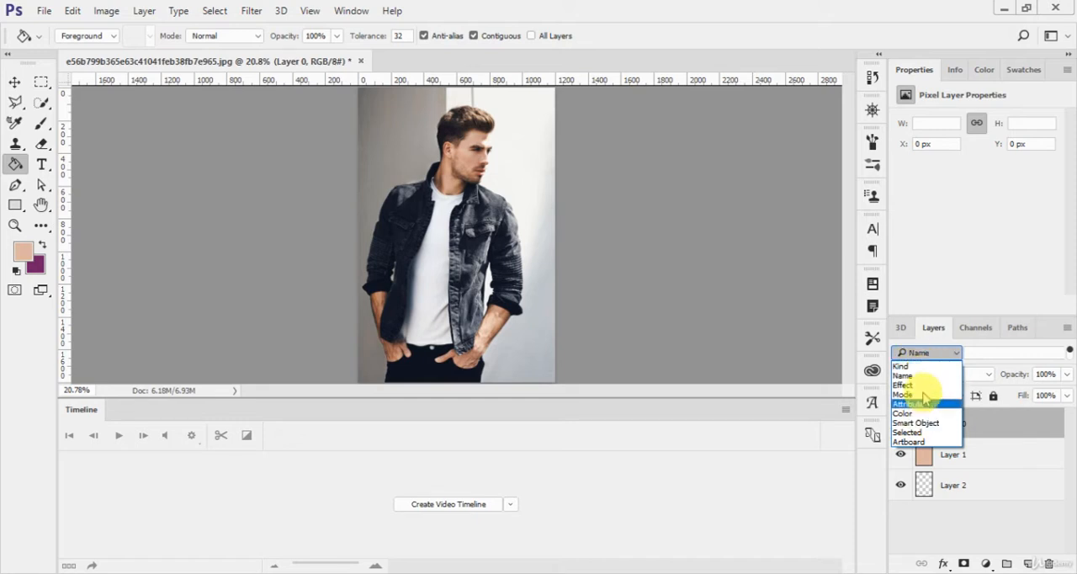
left_click(927, 367)
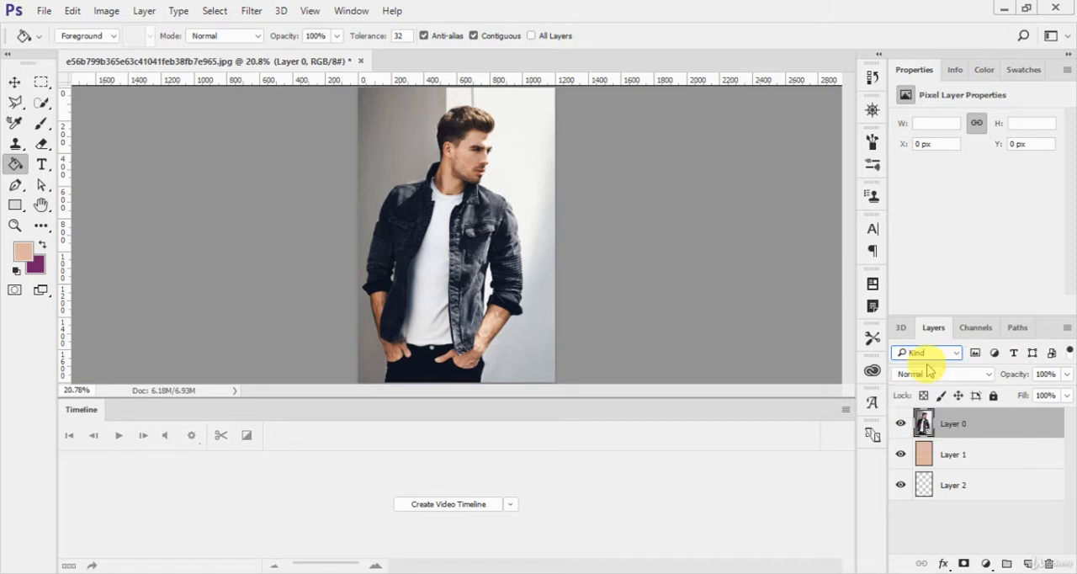
left_click(998, 517)
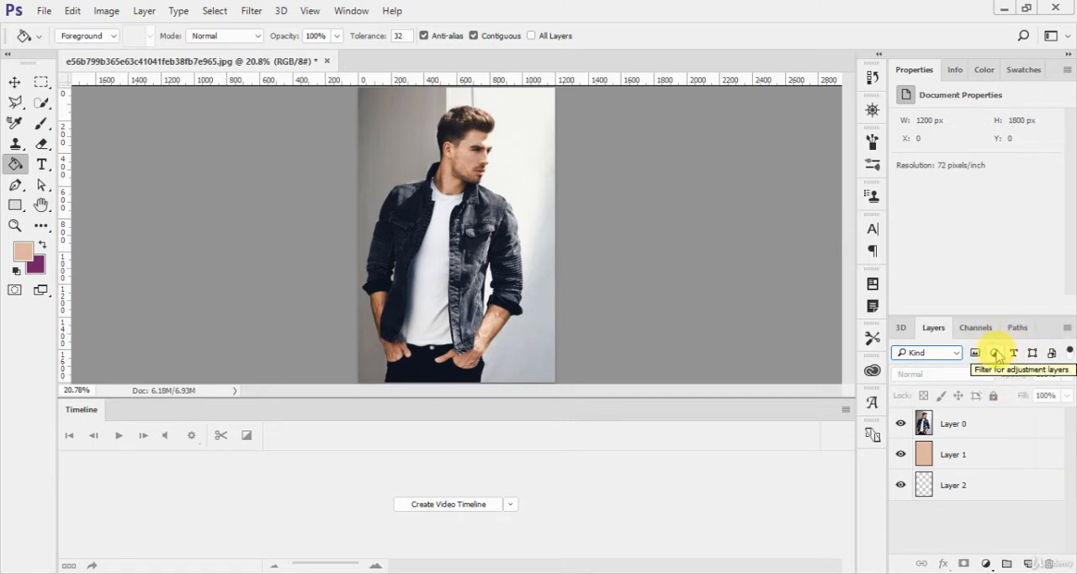
- Make Layer 0 active and use Color Range to select the colours sampled from the white T-shirt
left_click(213, 10)
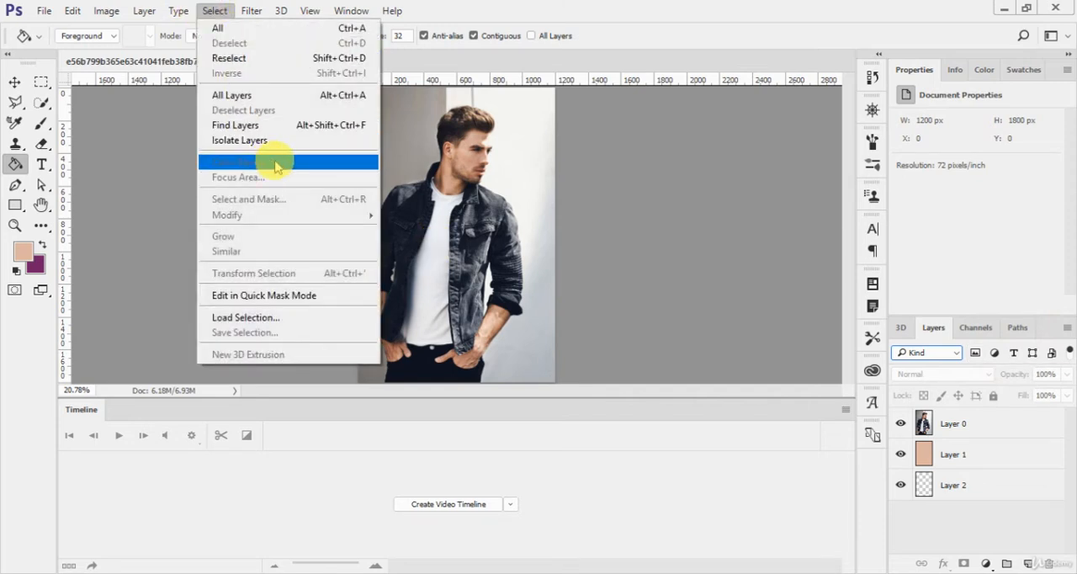
left_click(653, 244)
left_click(974, 428)
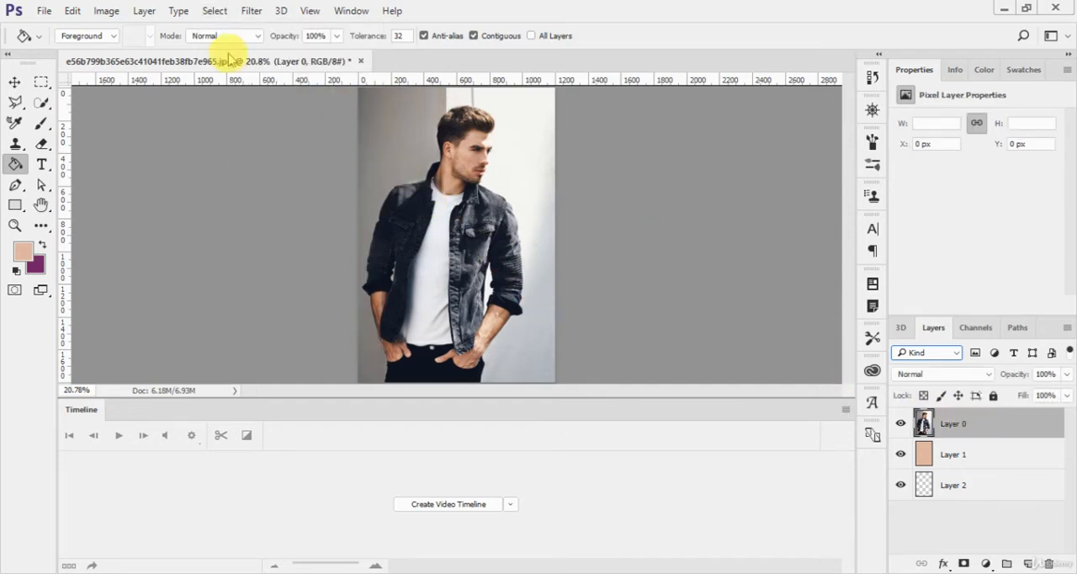
left_click(214, 11)
left_click(274, 164)
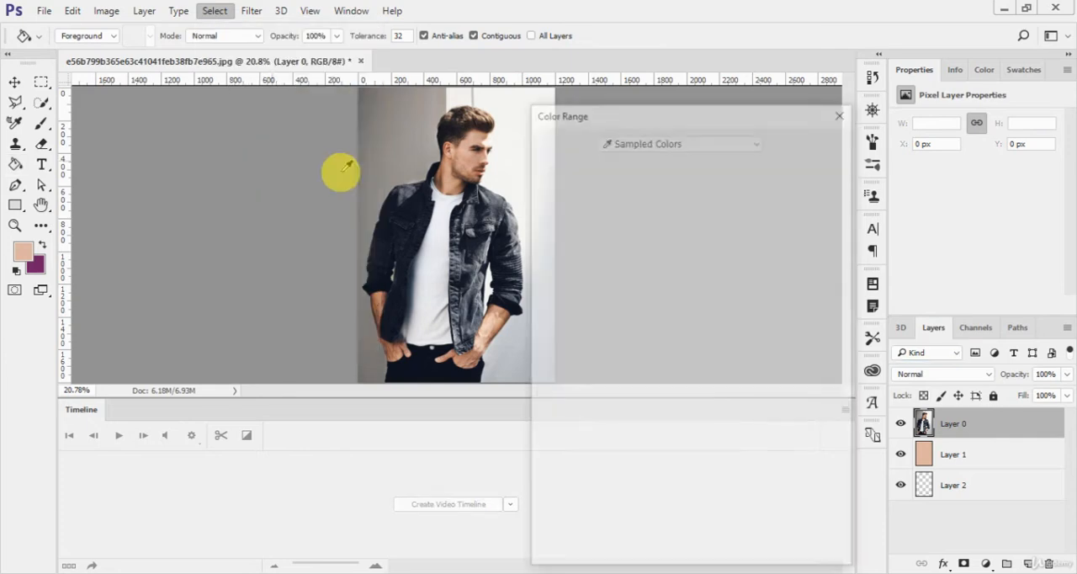
left_click_drag(654, 105, 728, 96)
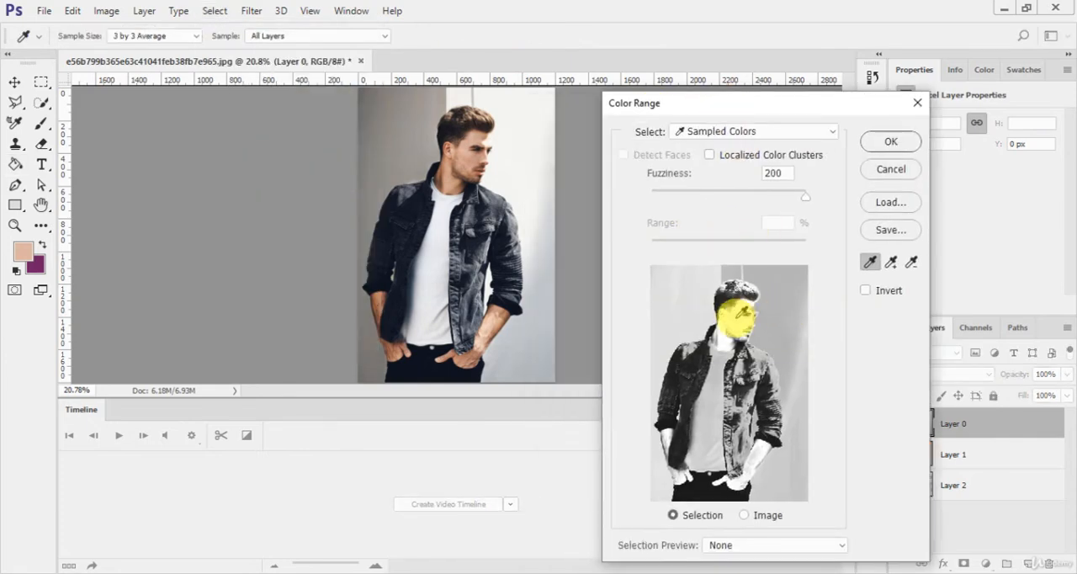
left_click(711, 397)
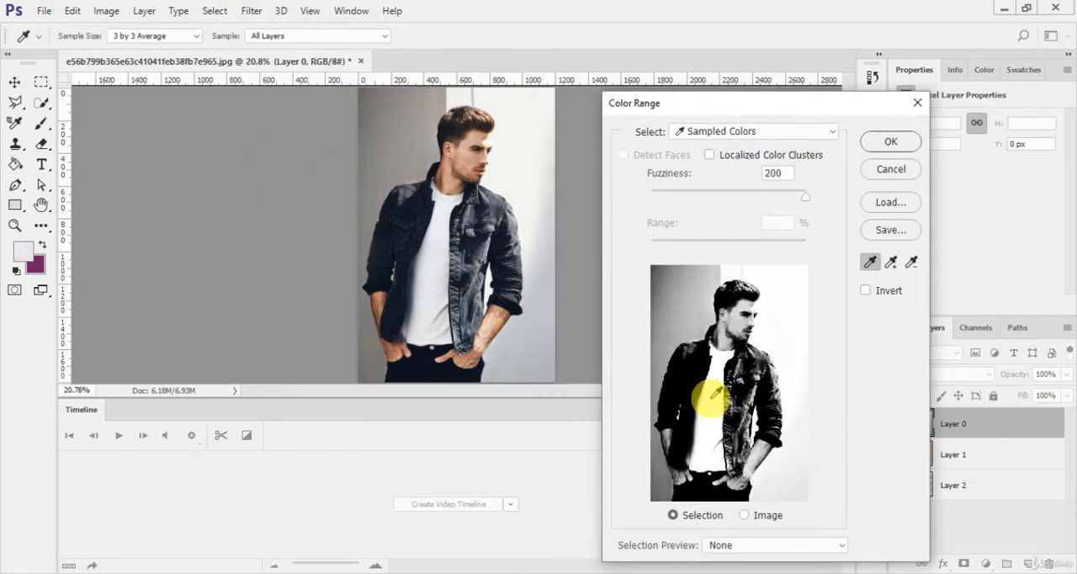
left_click(891, 143)
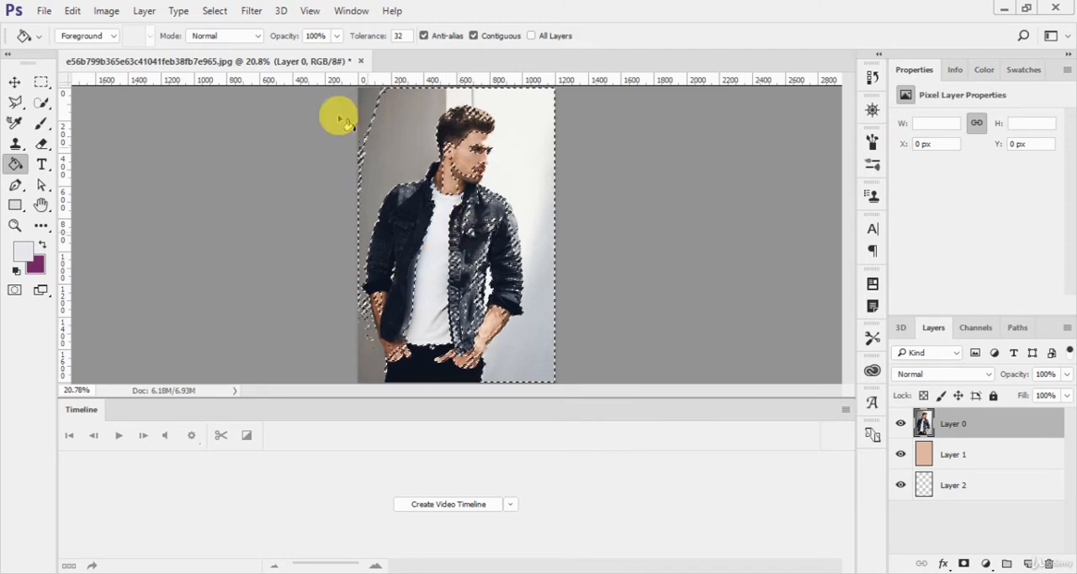
- Reopen Color Range, switch Invert on and off to compare the masks, and set the preview to Image
left_click(215, 11)
left_click(277, 162)
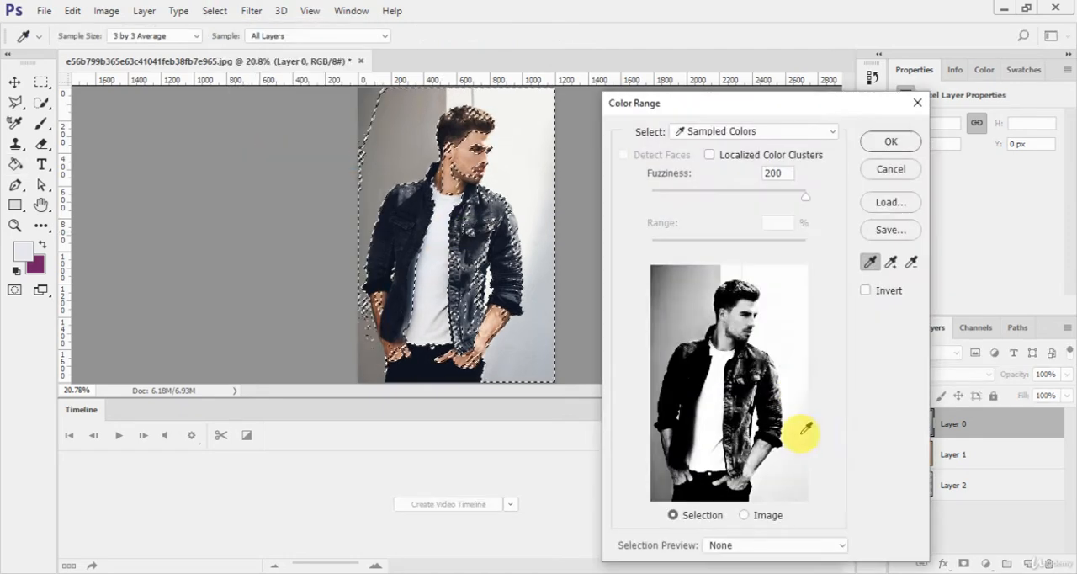
left_click(866, 291)
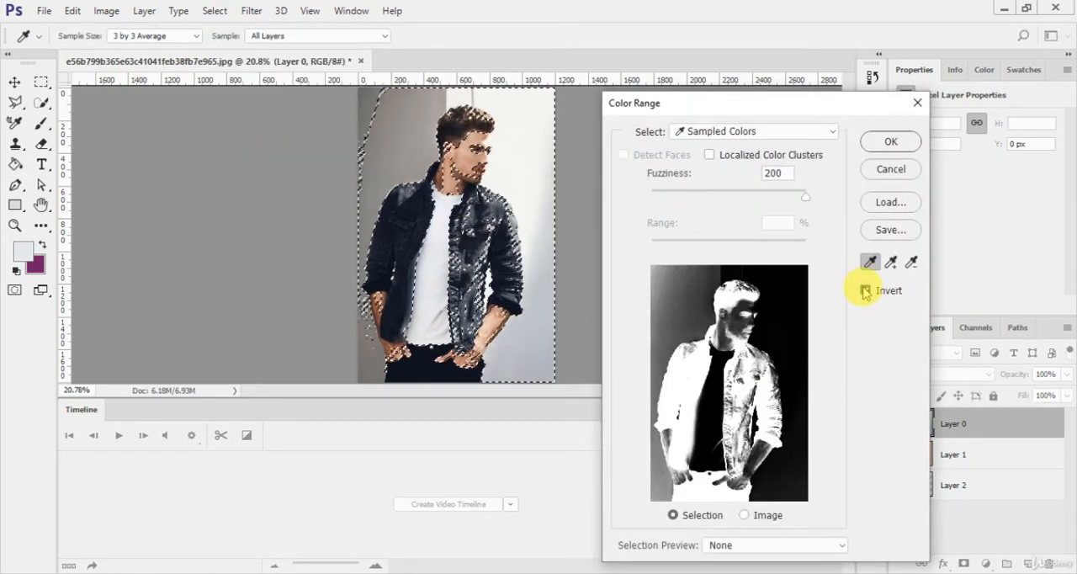
left_click(866, 291)
left_click(866, 291)
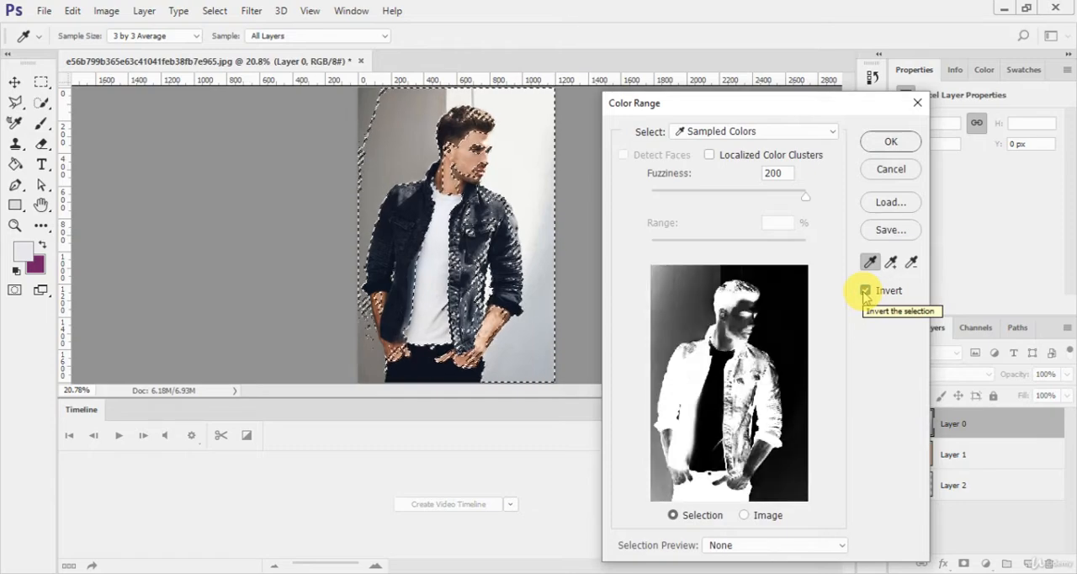
left_click(866, 291)
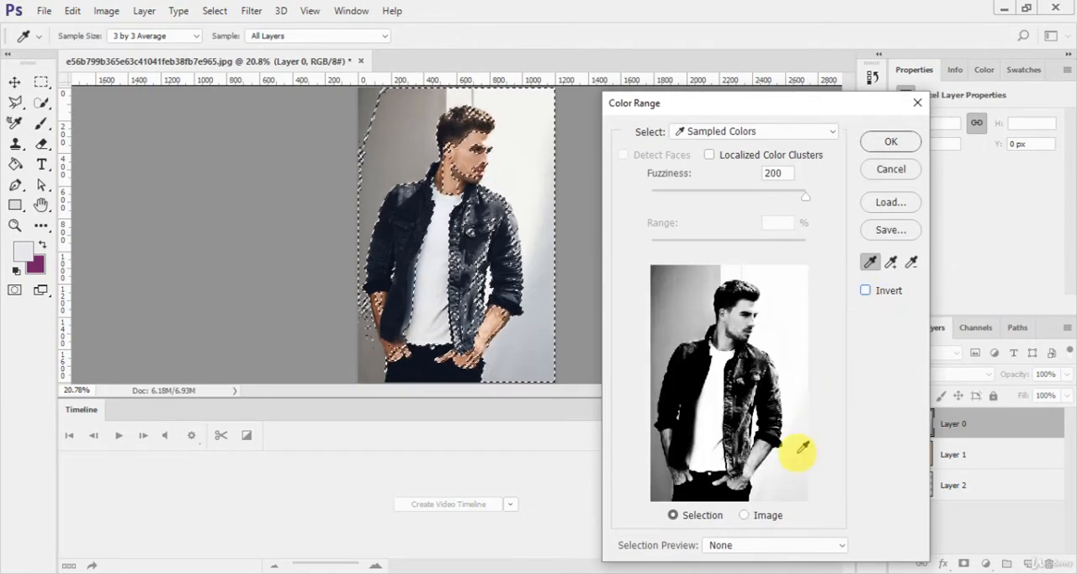
left_click(744, 515)
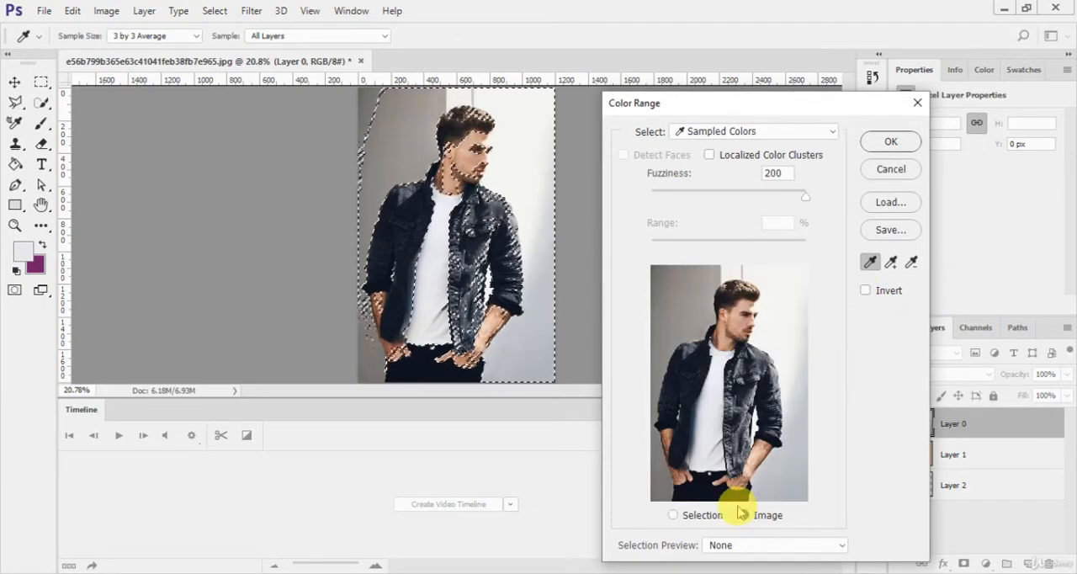
- Use Color Range to select the colours sampled from the man's forearm skin, and clear the selection
left_click(753, 455)
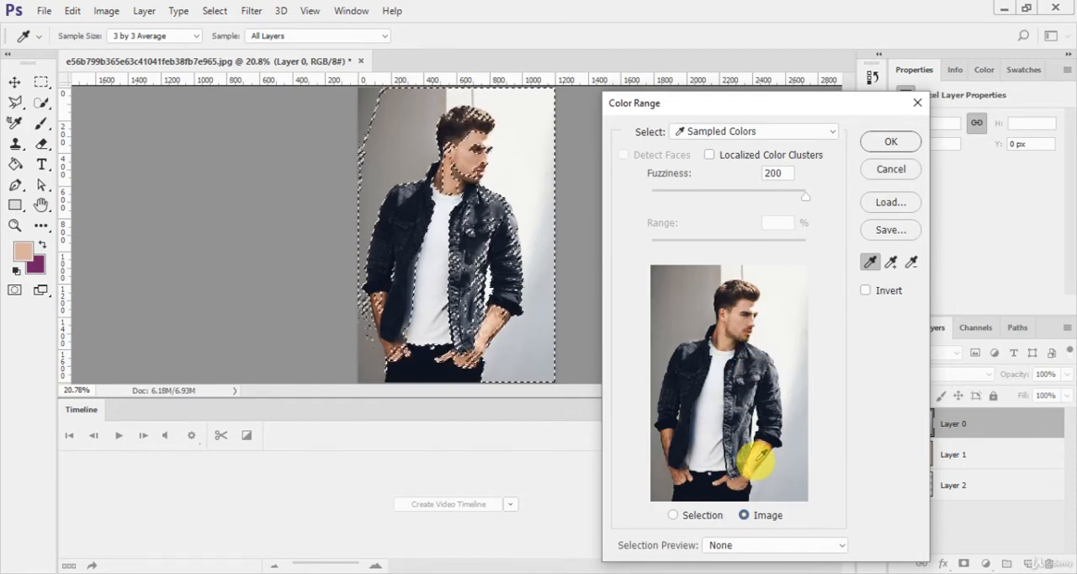
left_click(904, 147)
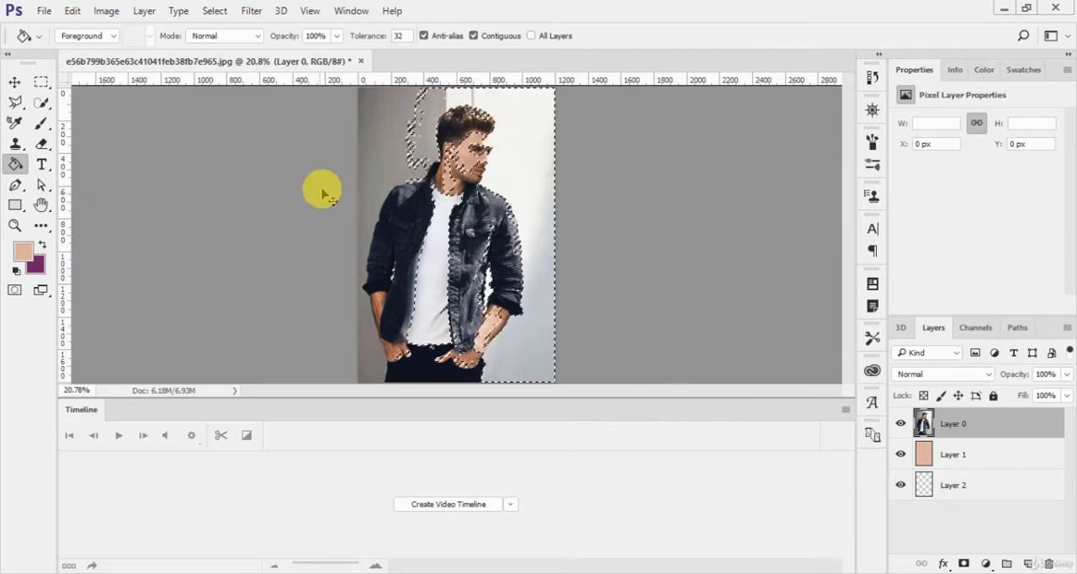
key("ctrl+d")
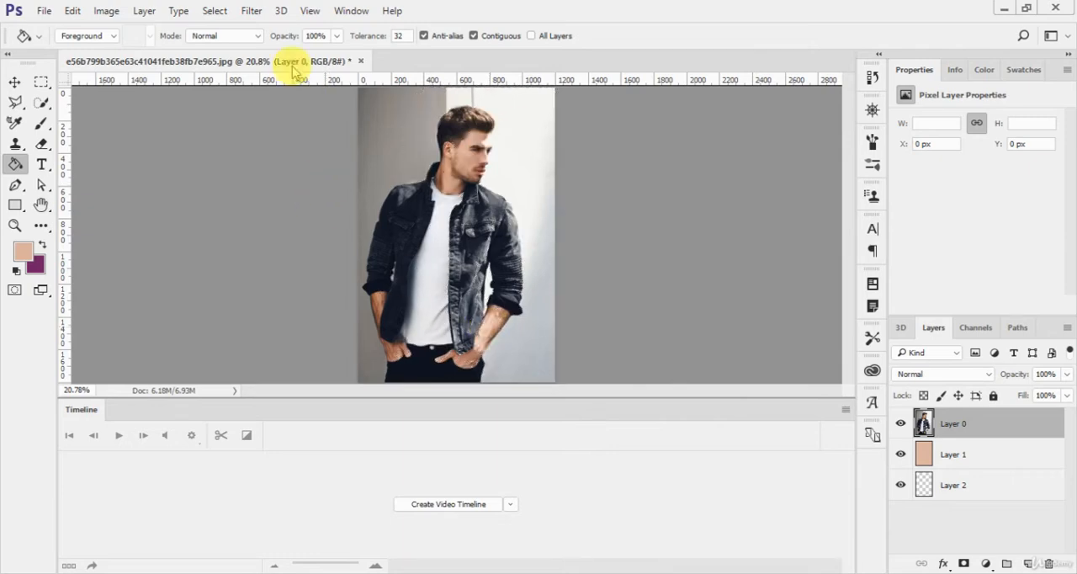
- Use Focus Area on Layer 0 with an In-Focus Range of 3.57 and Soften Edge on, output to a new layer
left_click(224, 13)
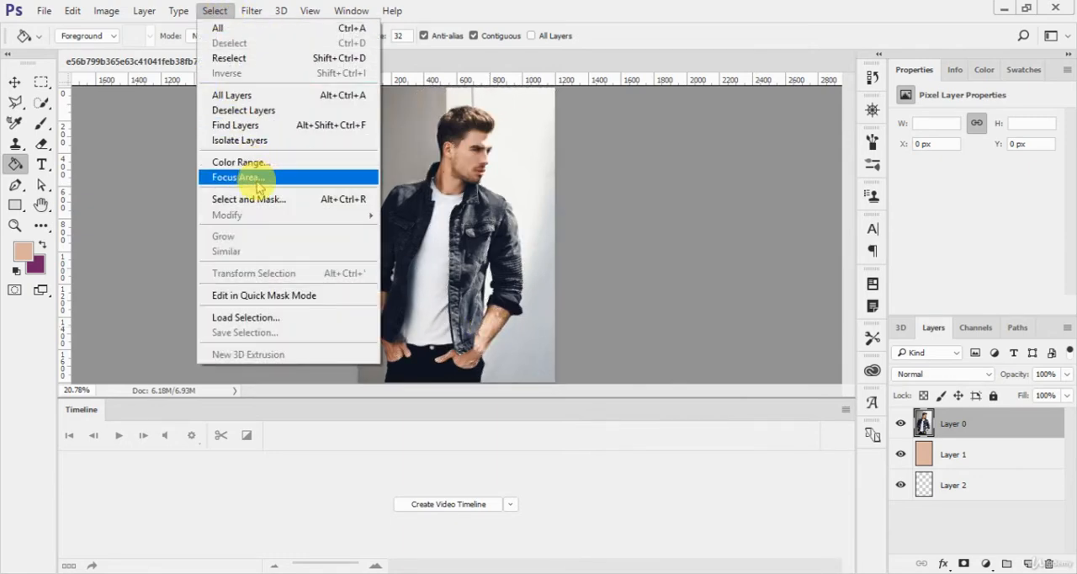
left_click(244, 177)
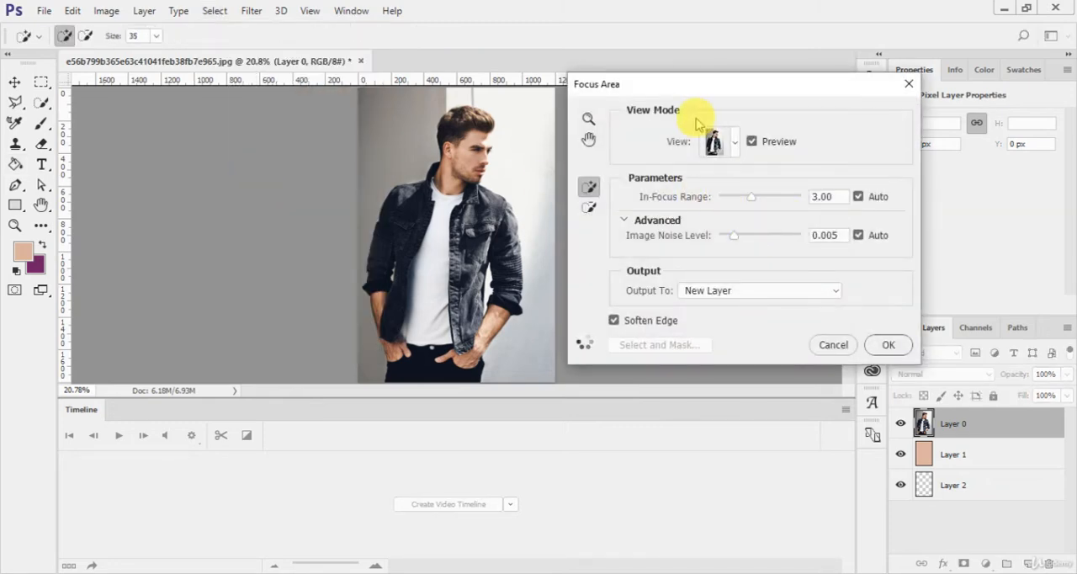
left_click(713, 142)
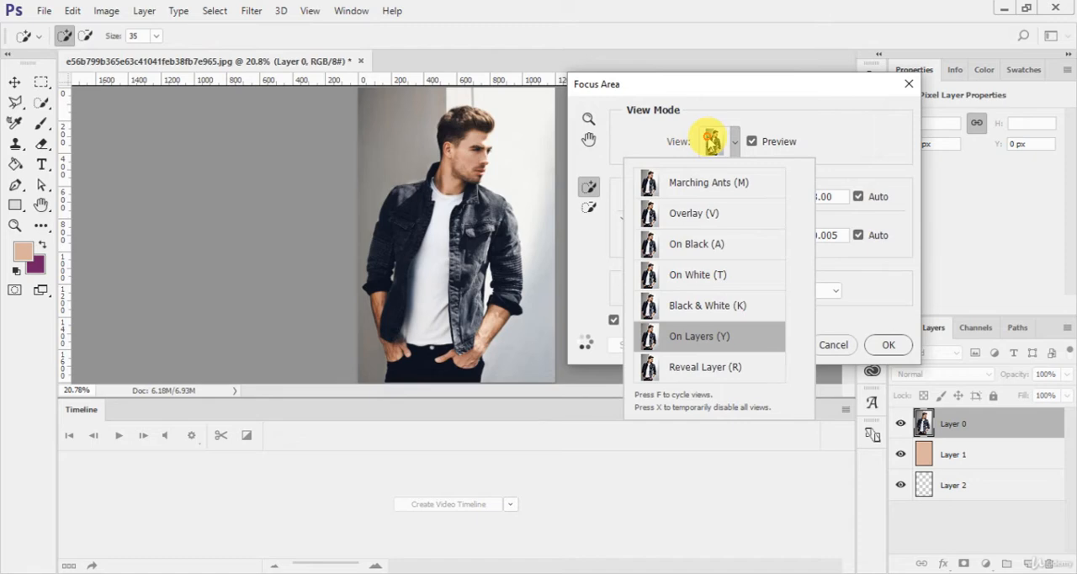
left_click(678, 142)
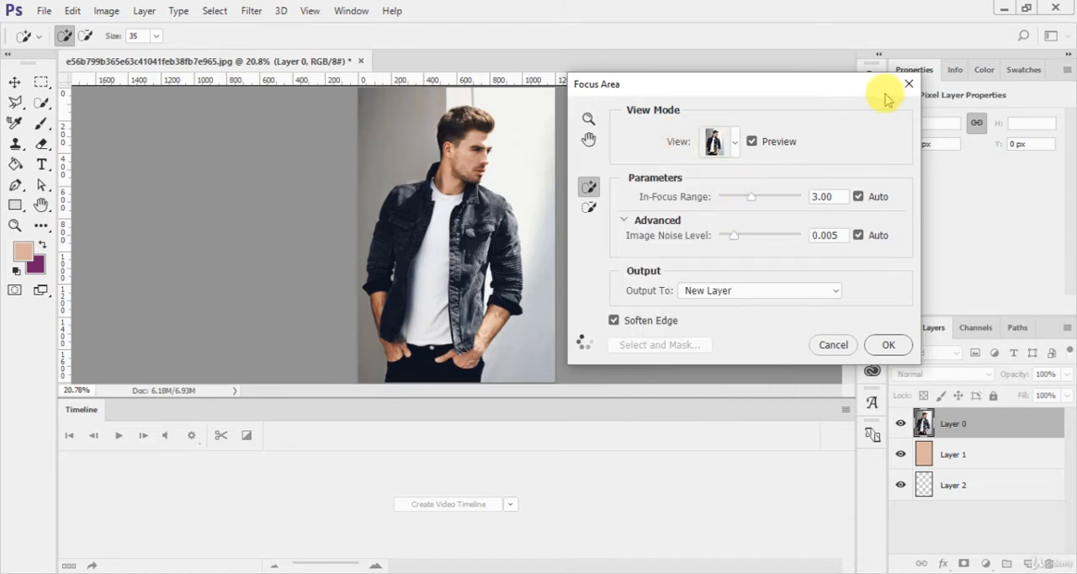
mouse_move(752, 197)
left_mouse_down()
mouse_move(775, 199)
mouse_move(756, 200)
left_mouse_up()
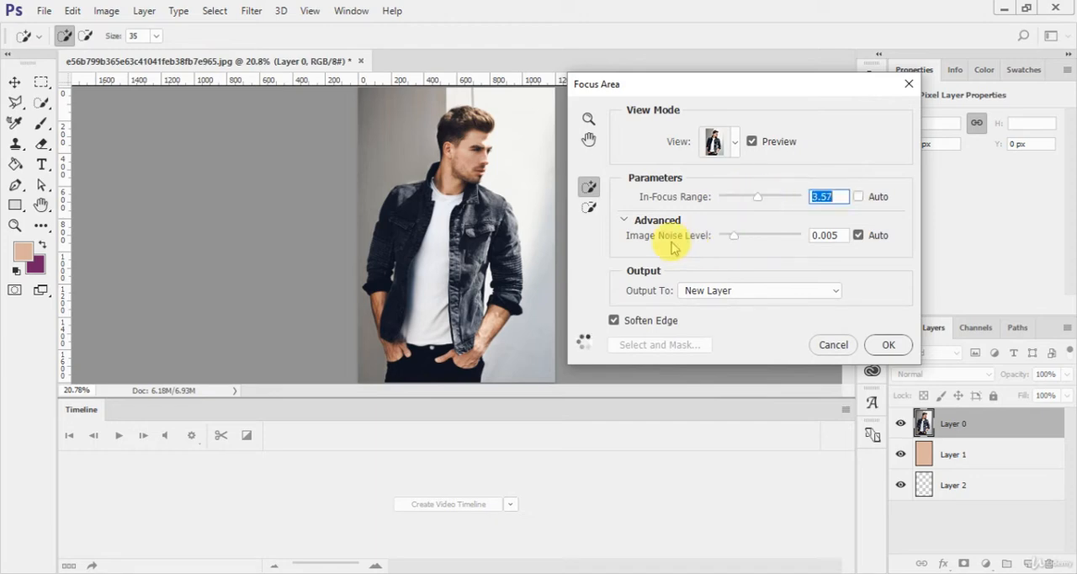
left_click(717, 291)
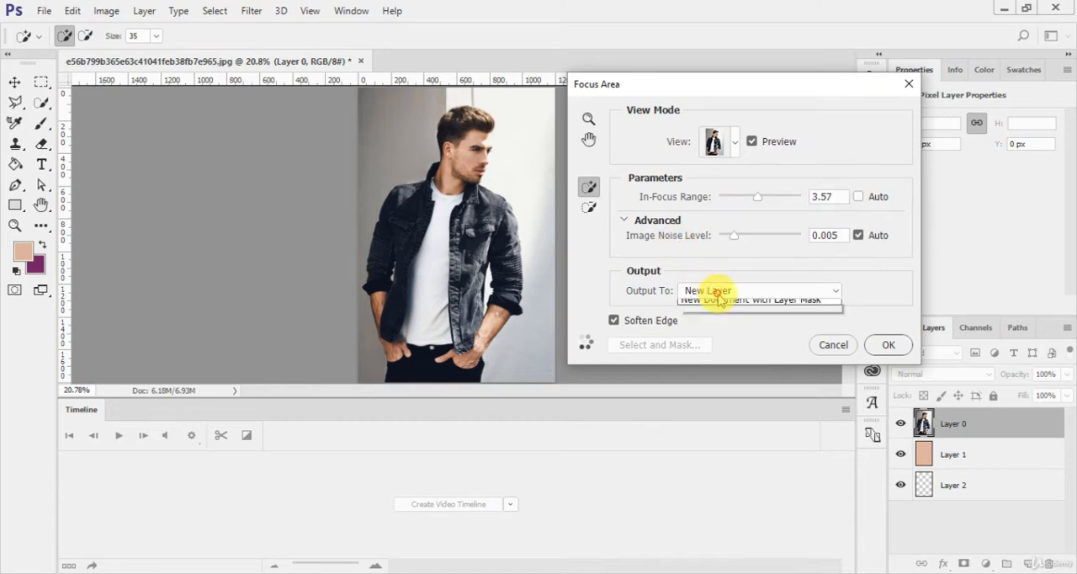
left_click(721, 328)
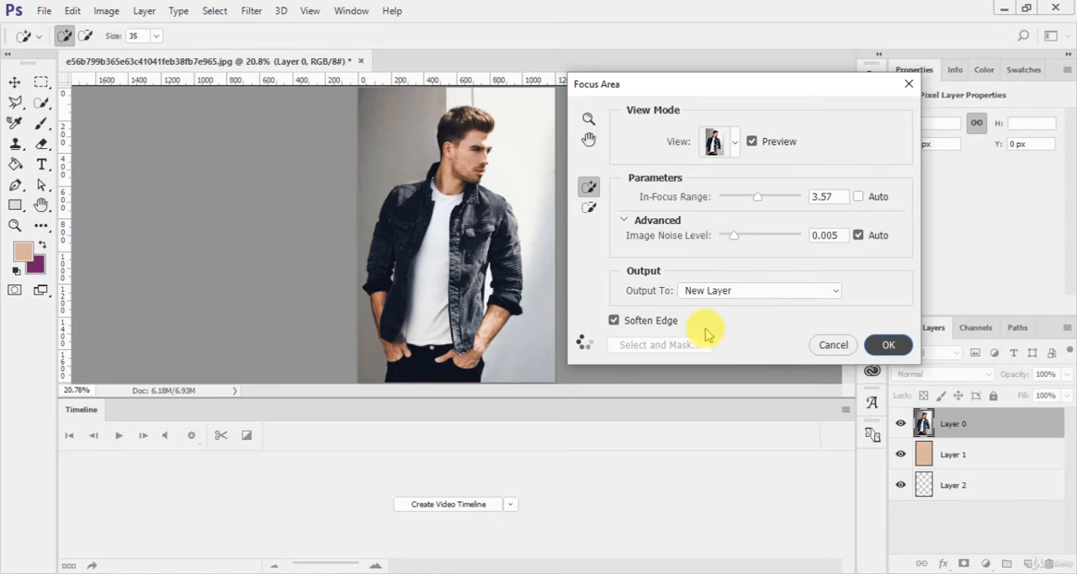
key("Escape")
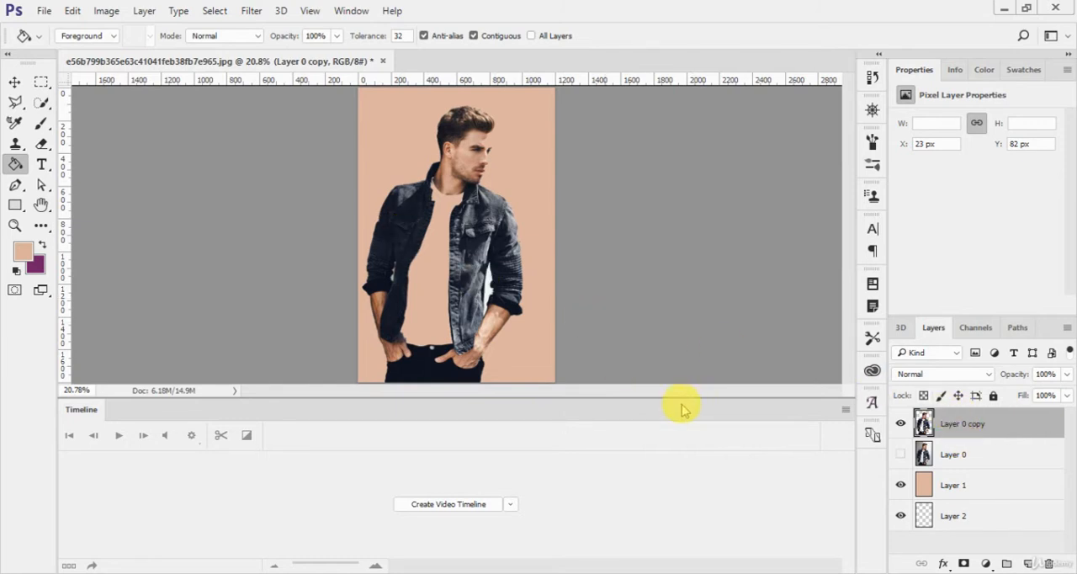
- Delete the Layer 0 copy layer and make Layer 0 visible again
key("Delete")
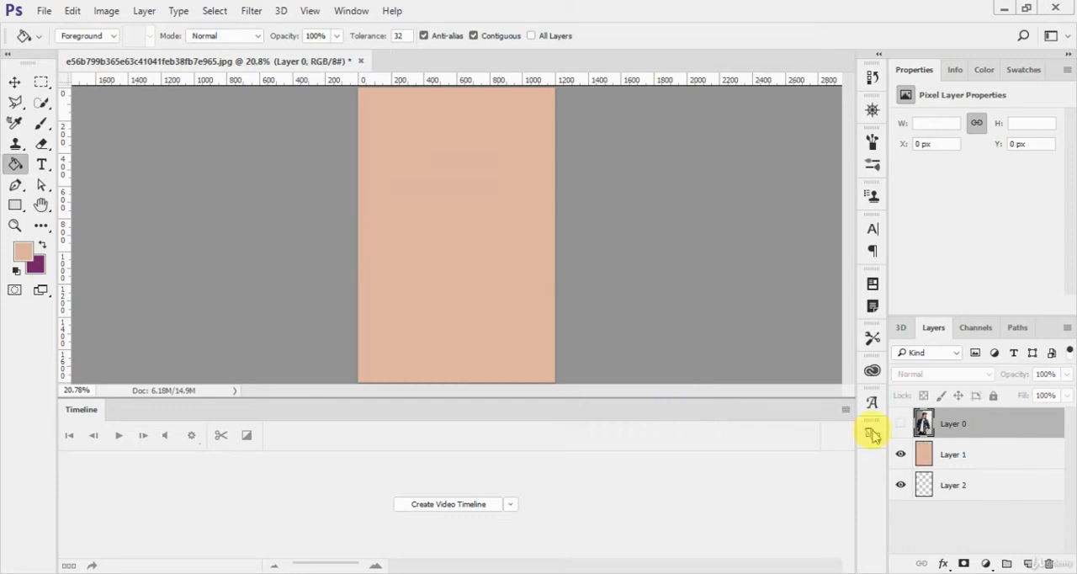
left_click(900, 424)
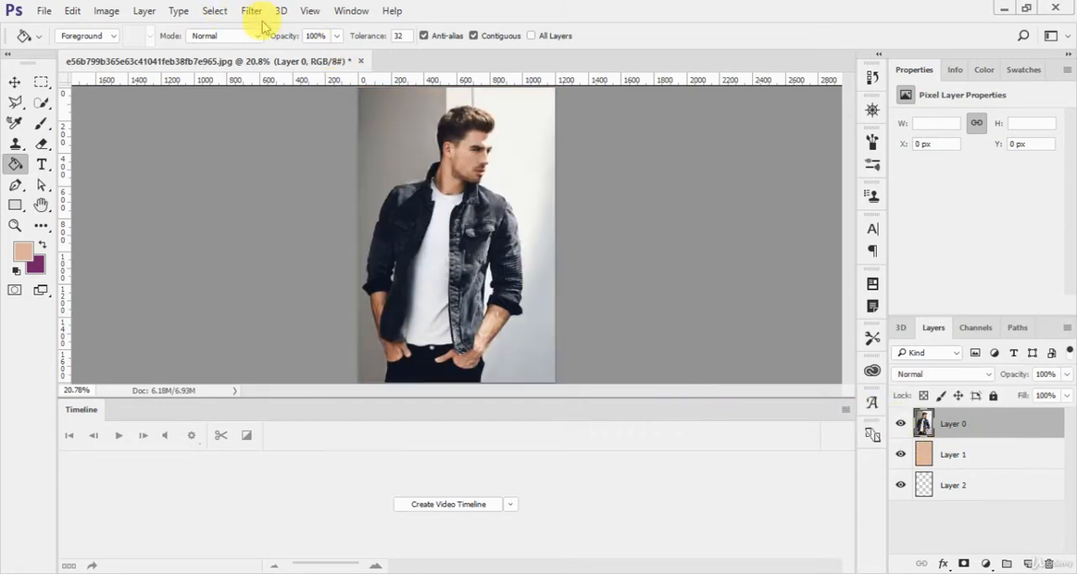
left_click(251, 11)
mouse_move(213, 11)
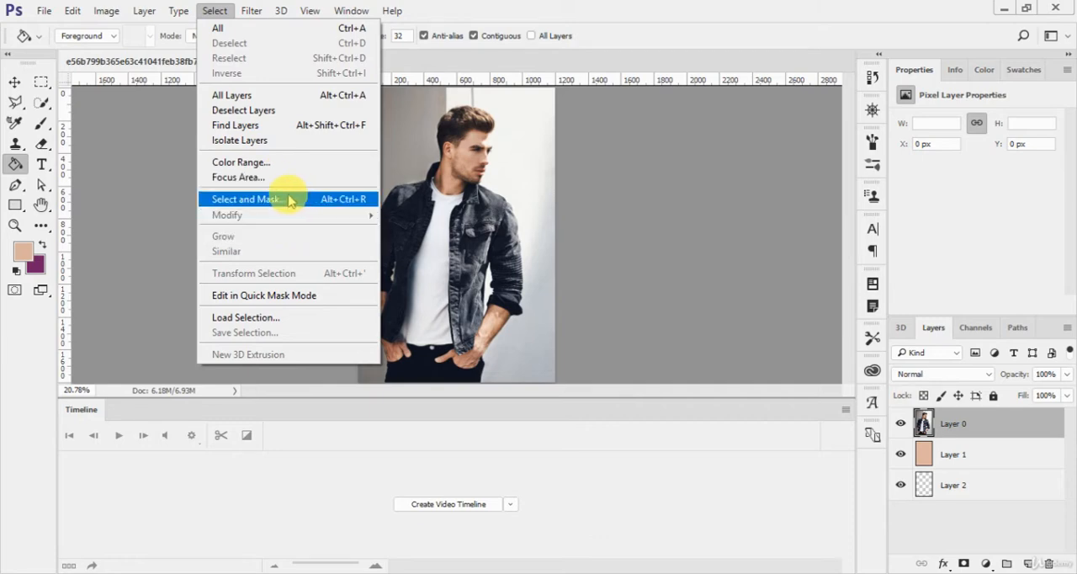
left_click(699, 257)
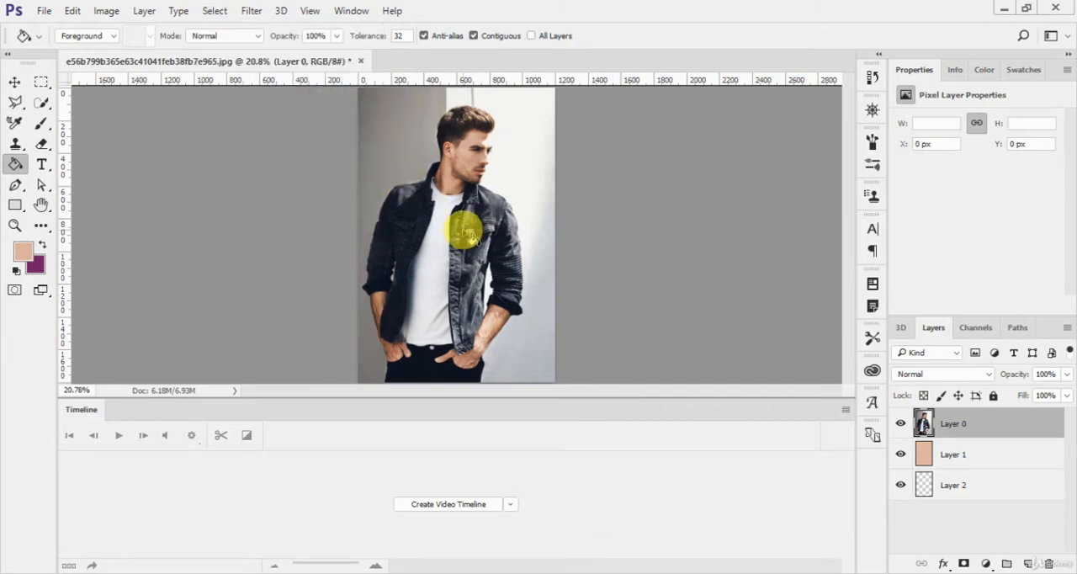
- Select the jacket's darker half and part of its other front with the Quick Selection tool
key("w")
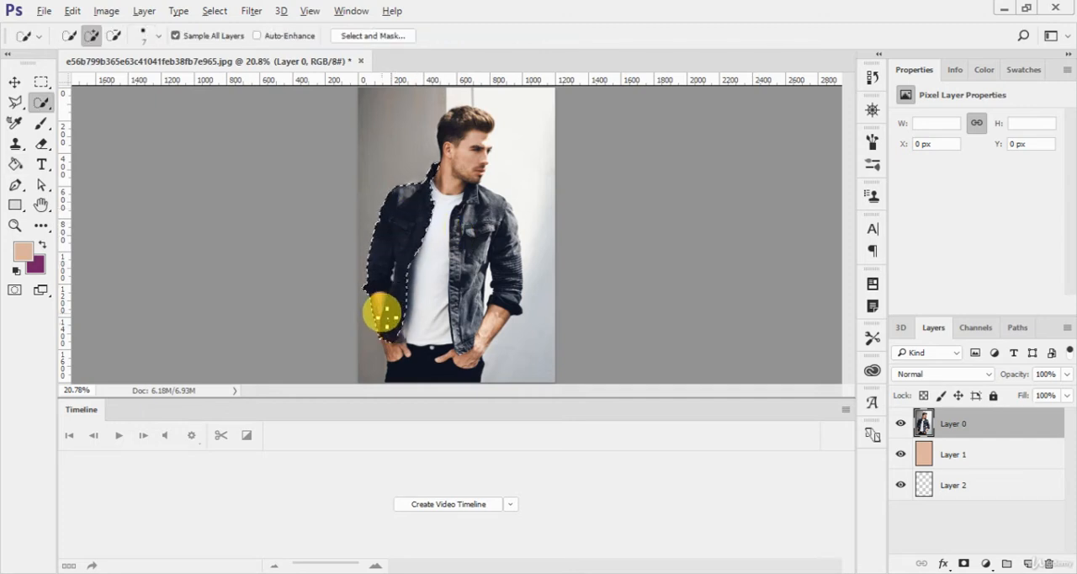
left_click_drag(381, 321, 383, 312)
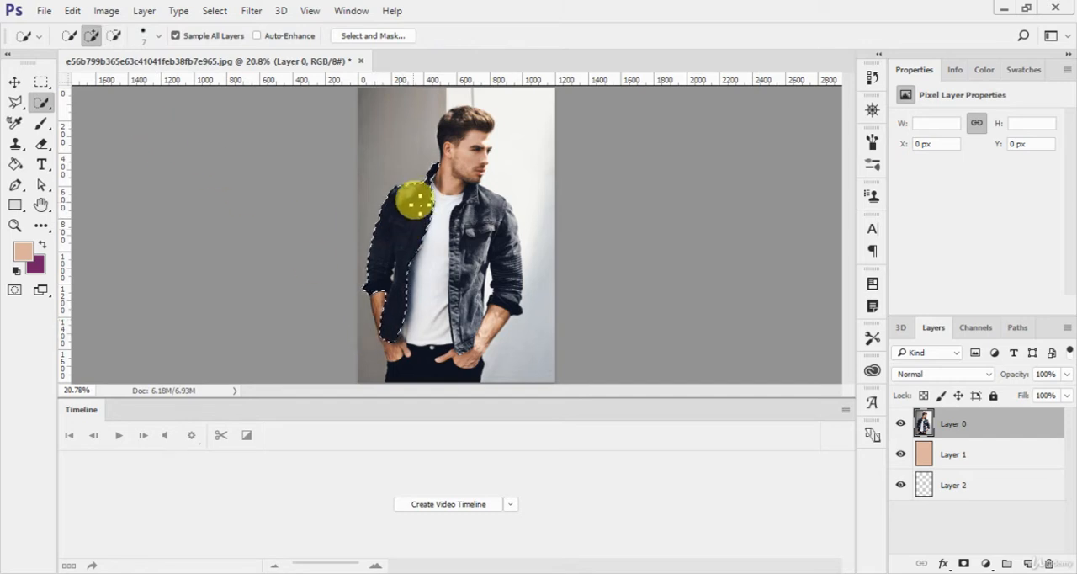
right_click(40, 101)
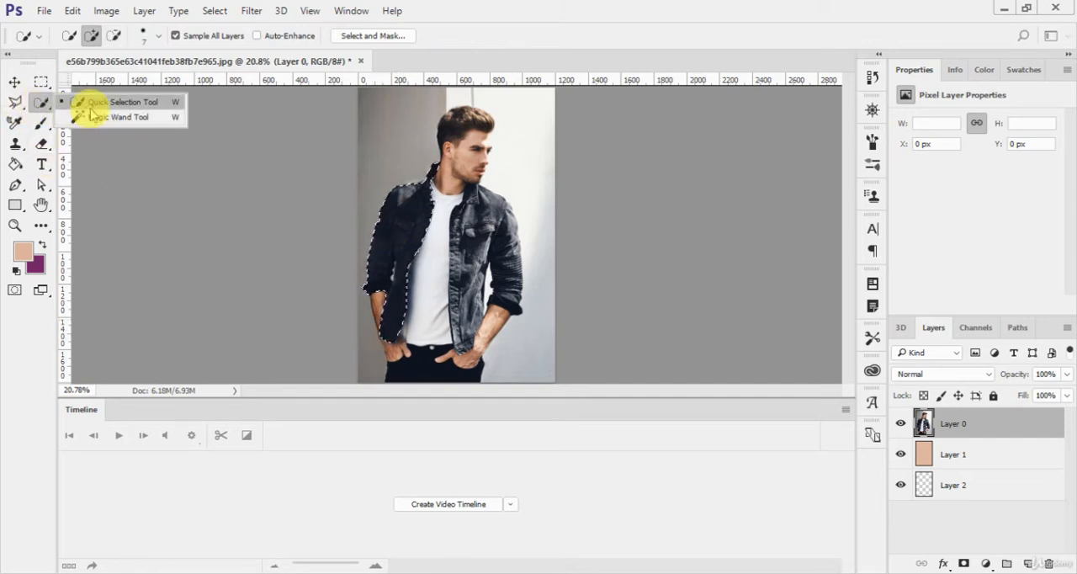
left_click(90, 109)
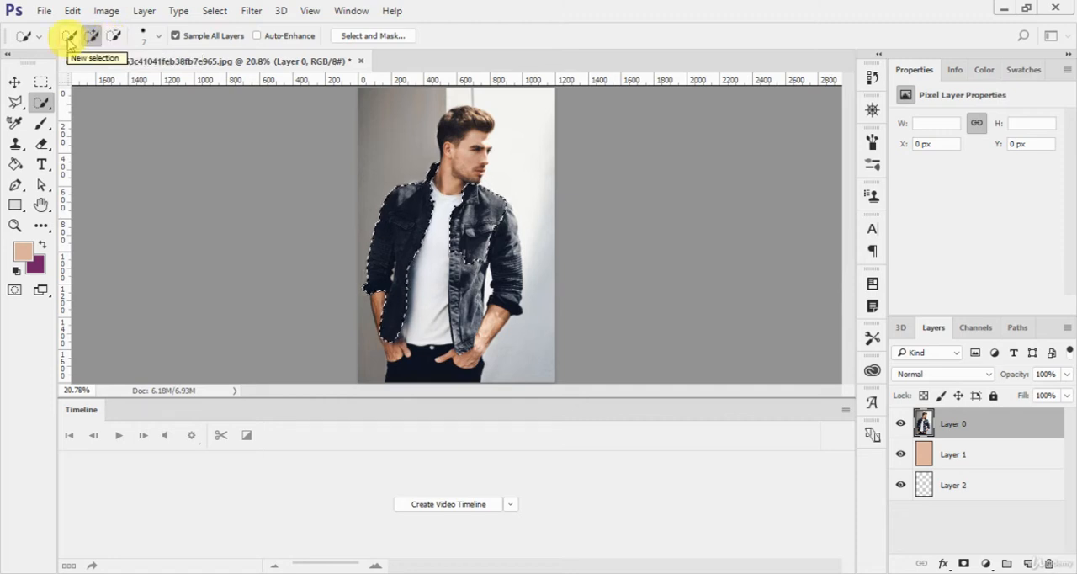
- Start a new Quick Selection and select both halves of the denim jacket, including the sleeves and cuffs
left_click(69, 36)
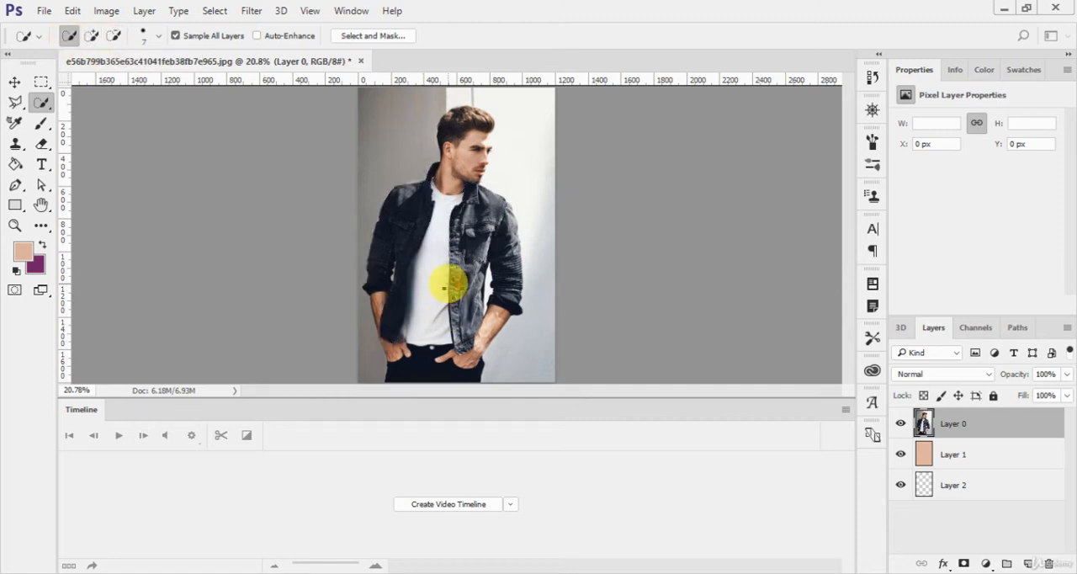
left_click(523, 311)
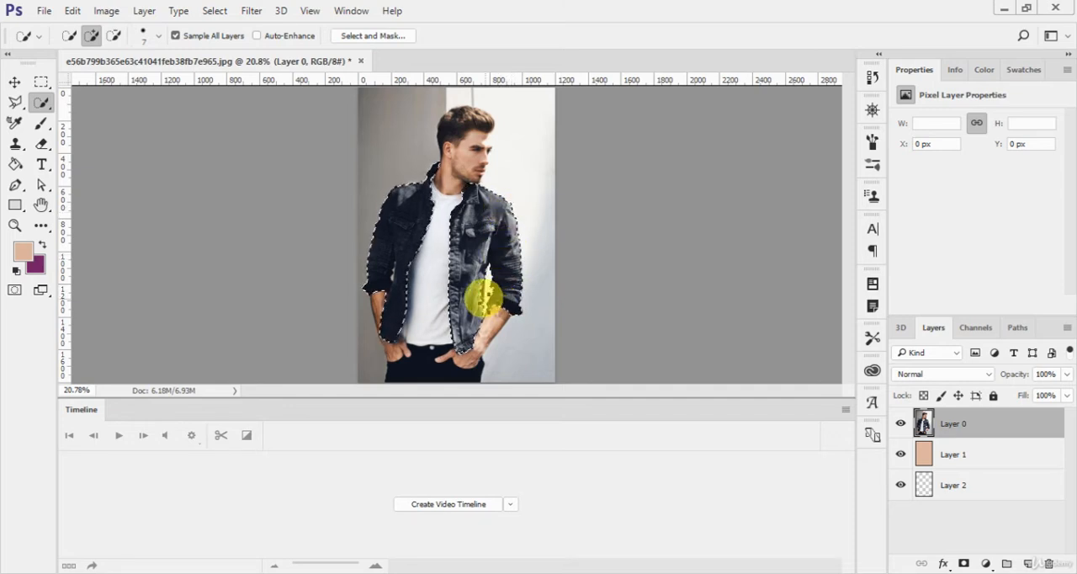
left_click_drag(484, 296, 481, 306)
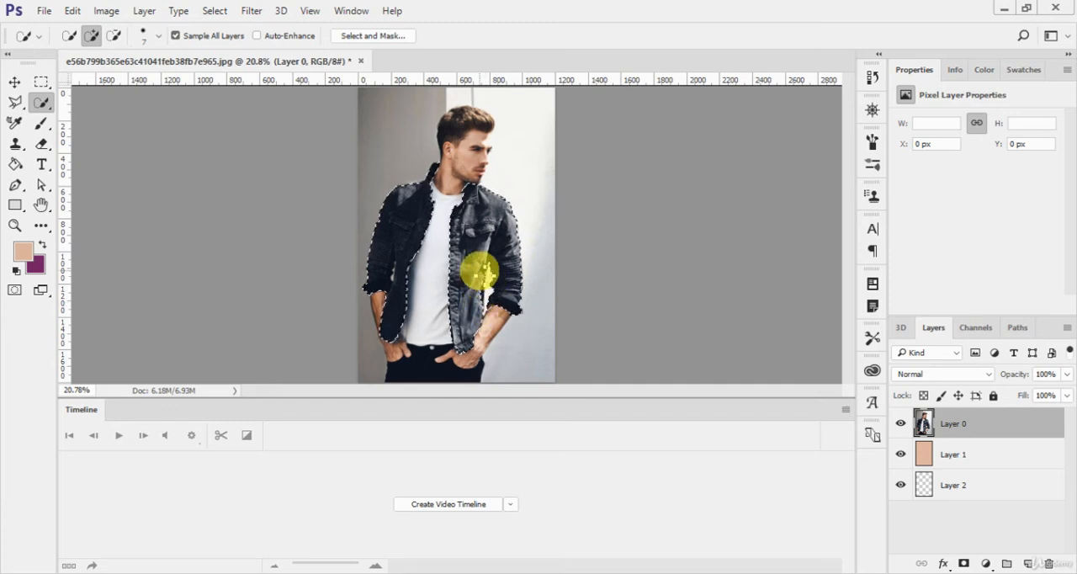
left_click(483, 295)
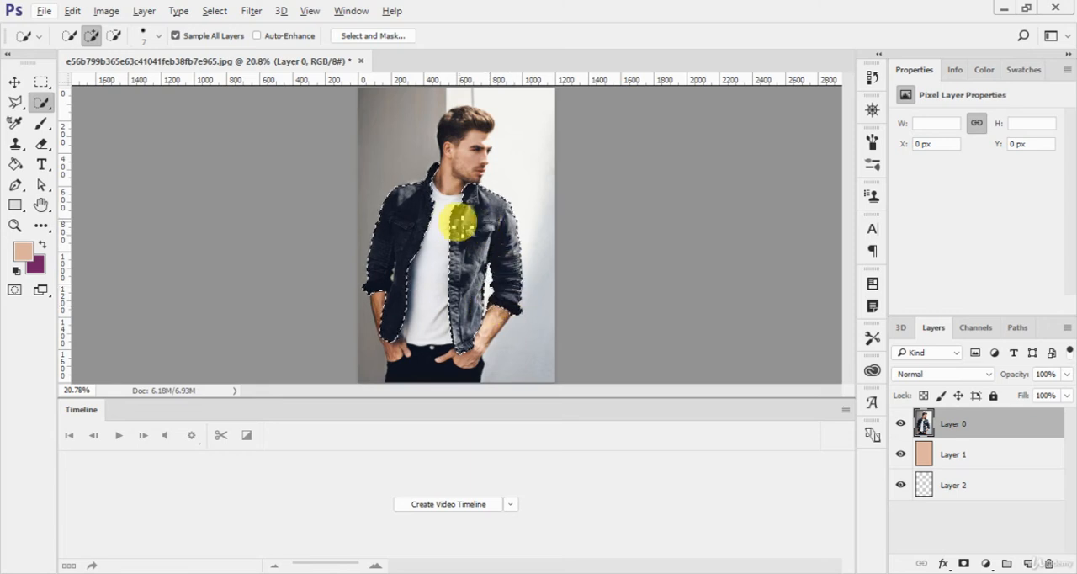
- Open Select and Mask for the jacket selection, examine the available view modes, and leave without applying
right_click(391, 215)
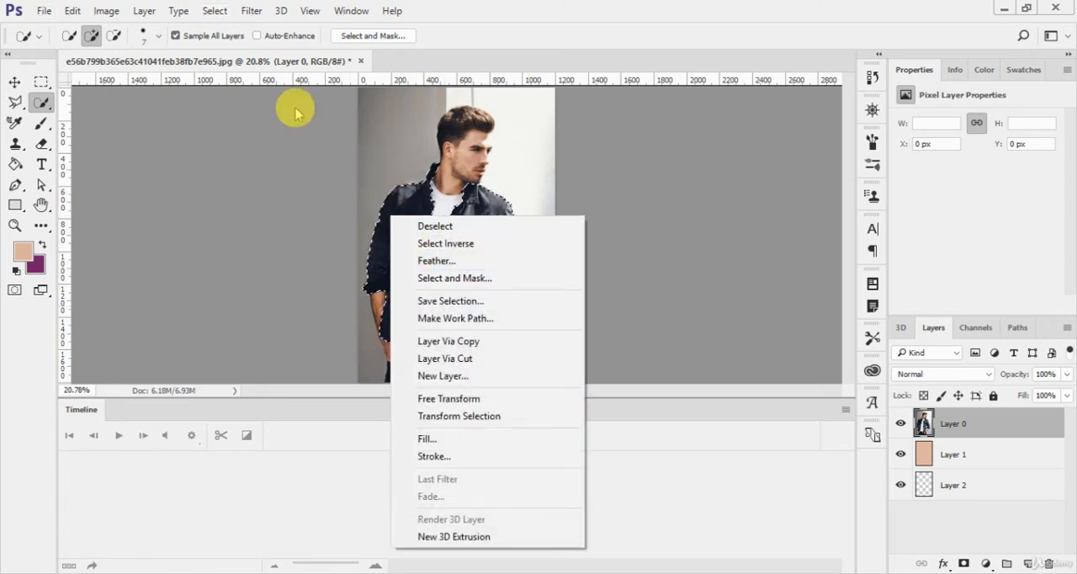
left_click(217, 13)
left_click(216, 12)
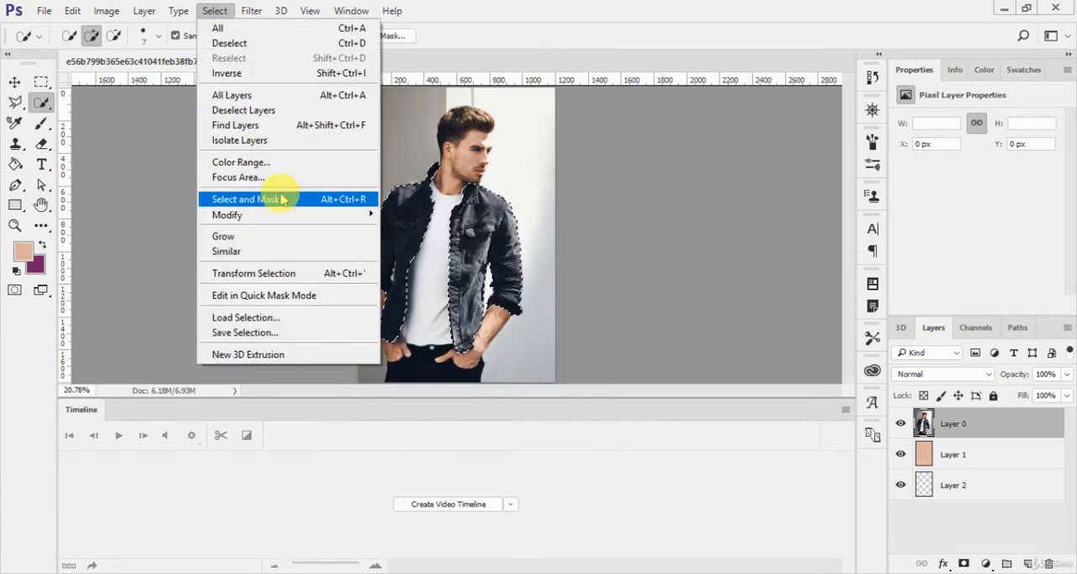
left_click(280, 198)
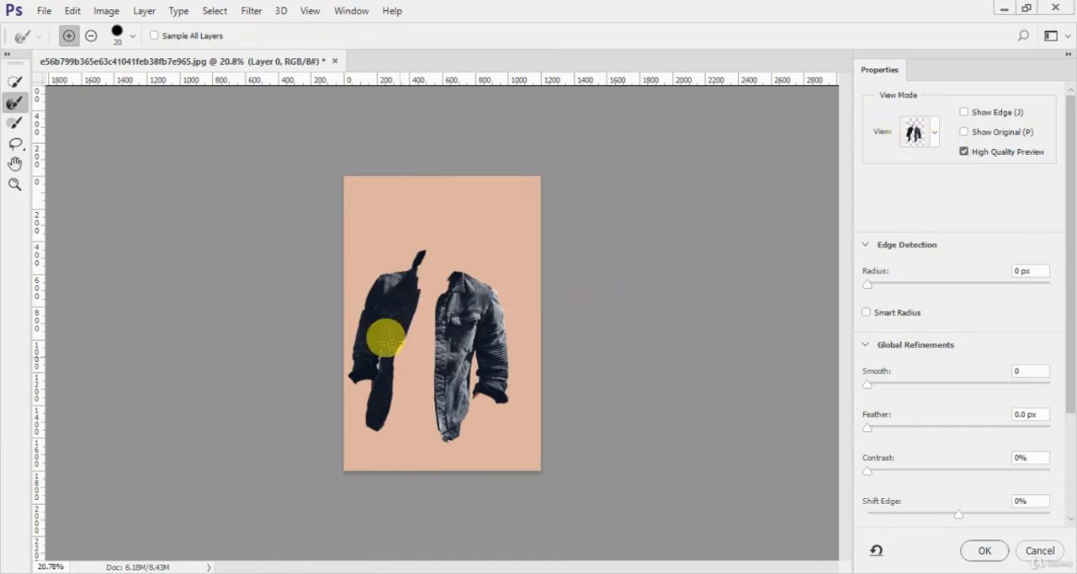
left_click(913, 132)
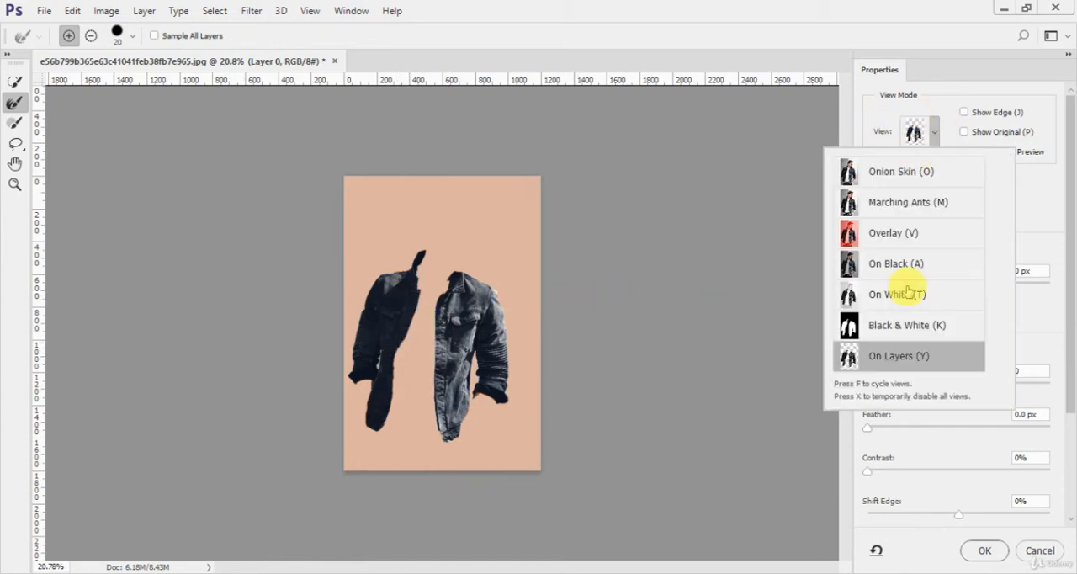
left_click(1039, 552)
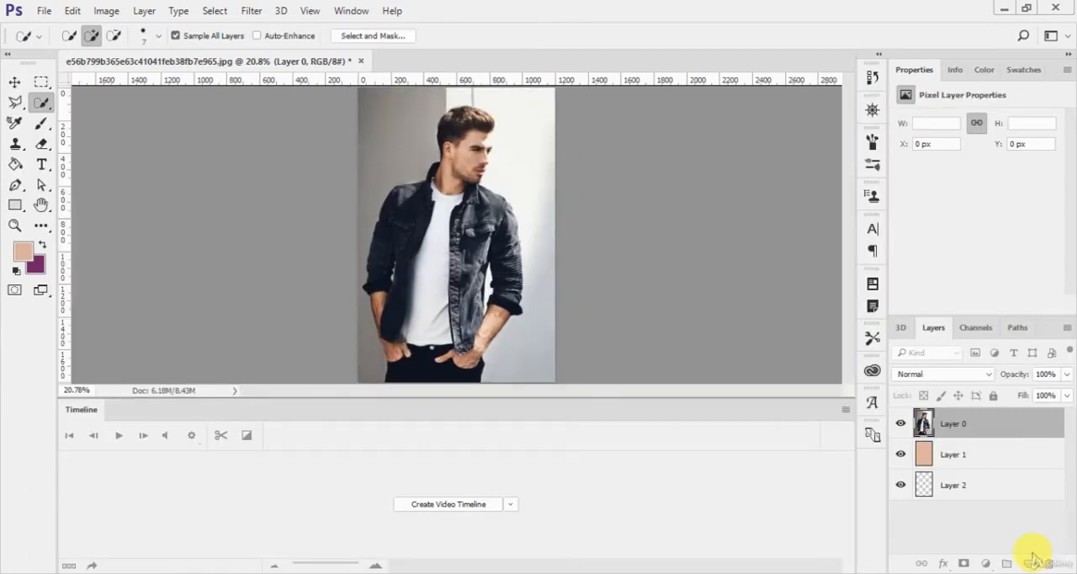
- Hide Layer 1 and Layer 2, keeping only Layer 0 visible and active
left_click(901, 454)
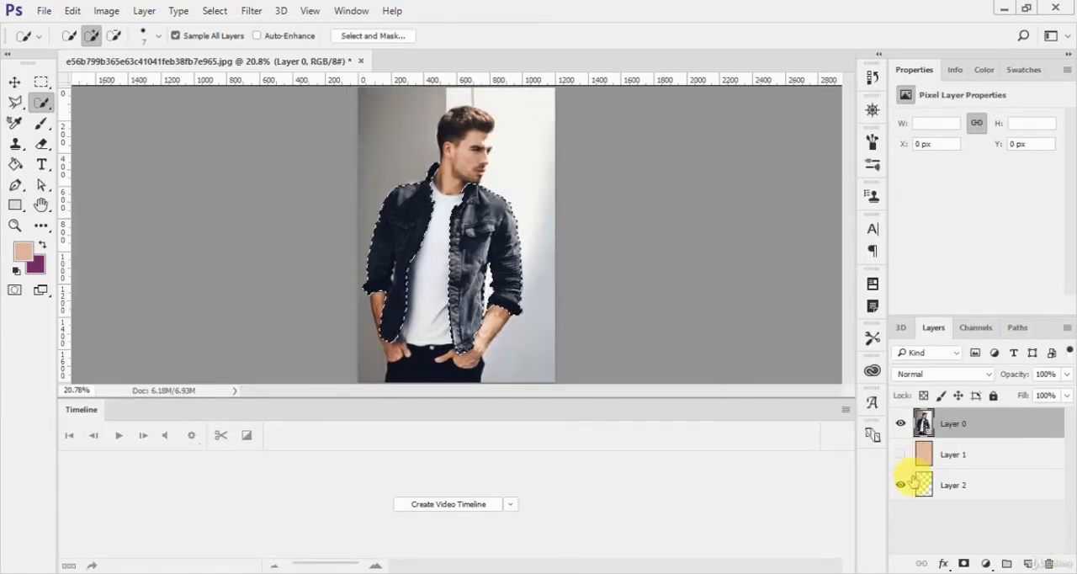
left_click(913, 504)
left_click(902, 485)
left_click(928, 423)
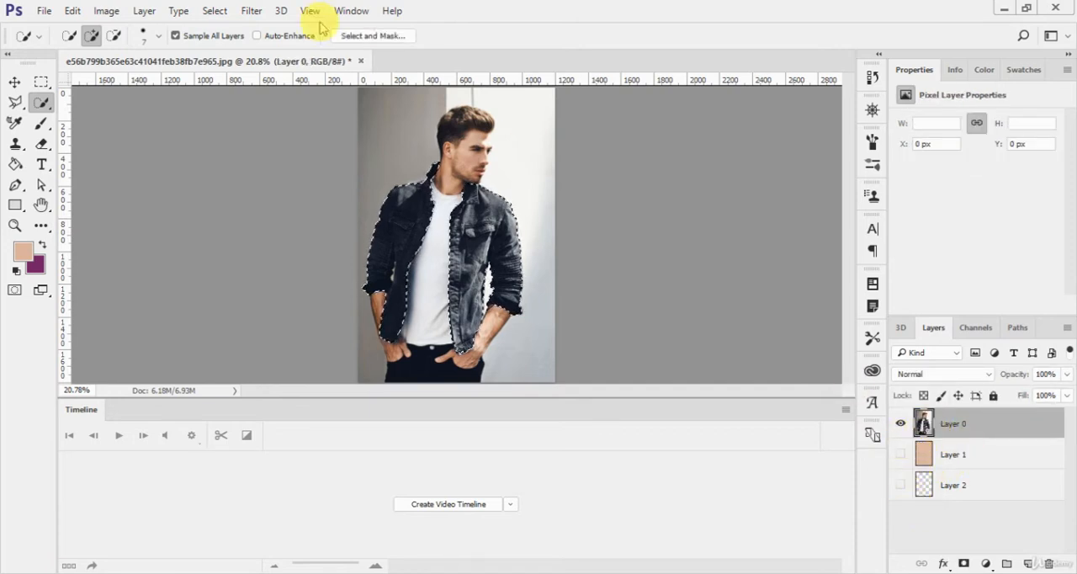
- Open the jacket selection in Select and Mask and set Smooth to 24
left_click(217, 11)
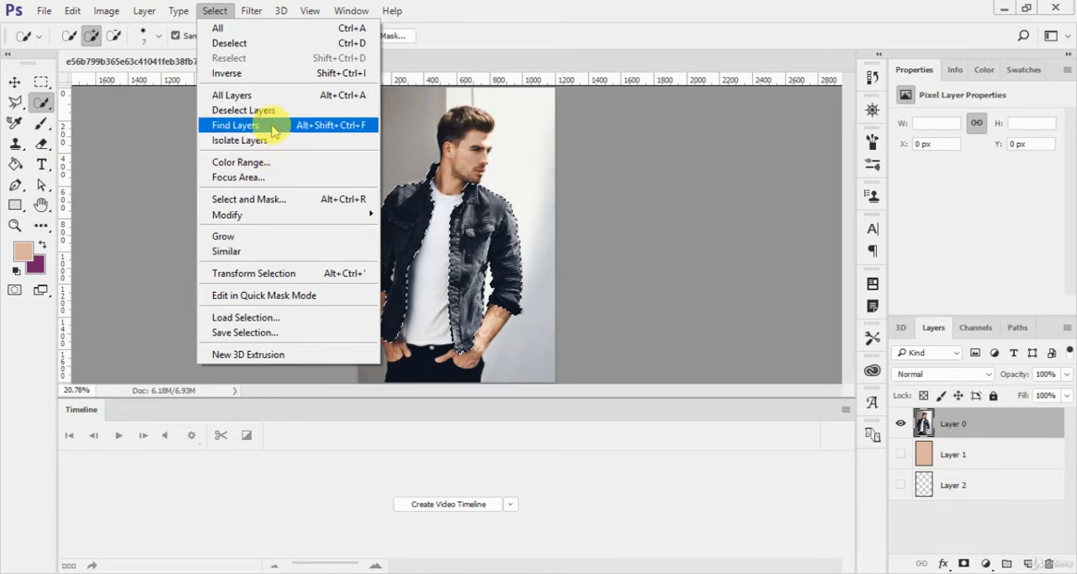
left_click(277, 199)
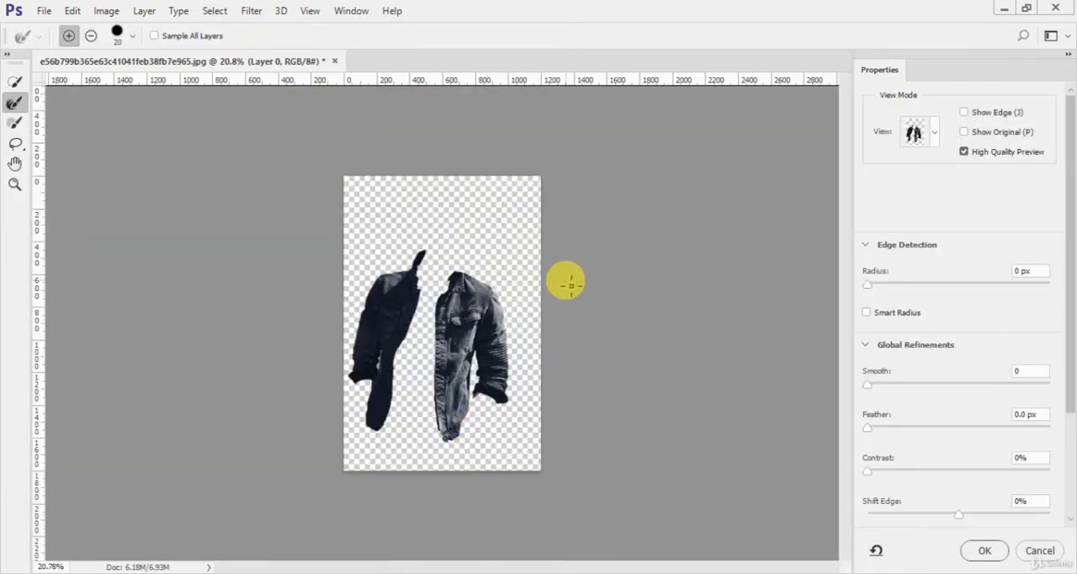
key("ctrl+plus")
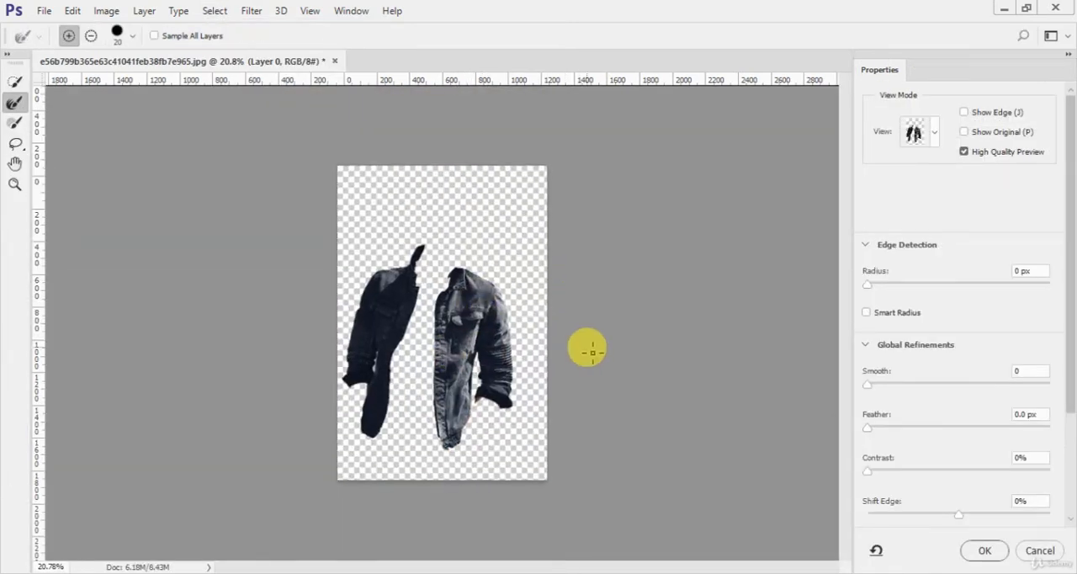
key("ctrl+plus")
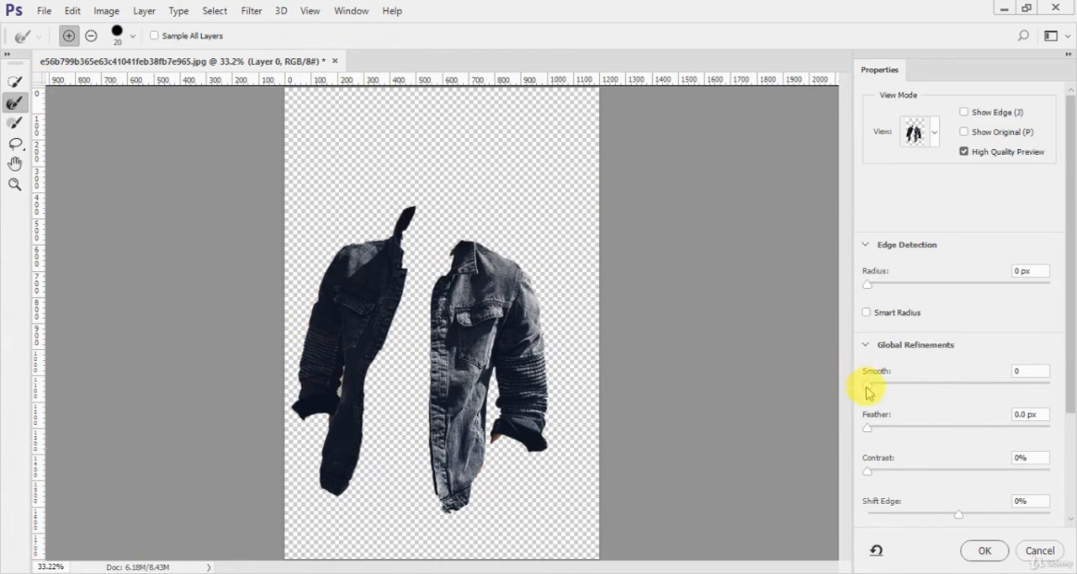
left_click_drag(867, 384, 911, 395)
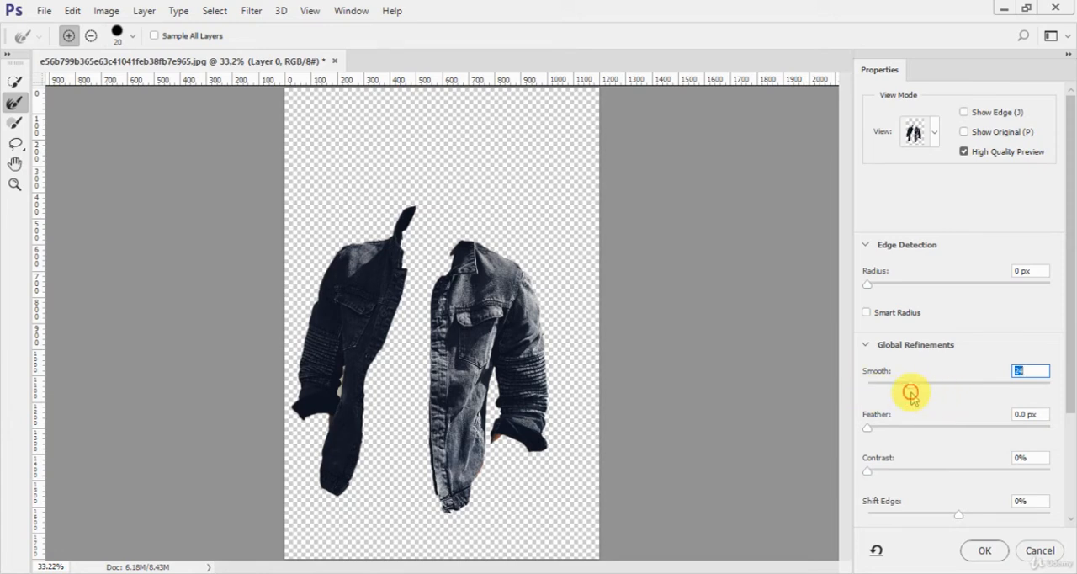
- Set Smooth to 30 and Contrast to 30% for the jacket selection
type("30")
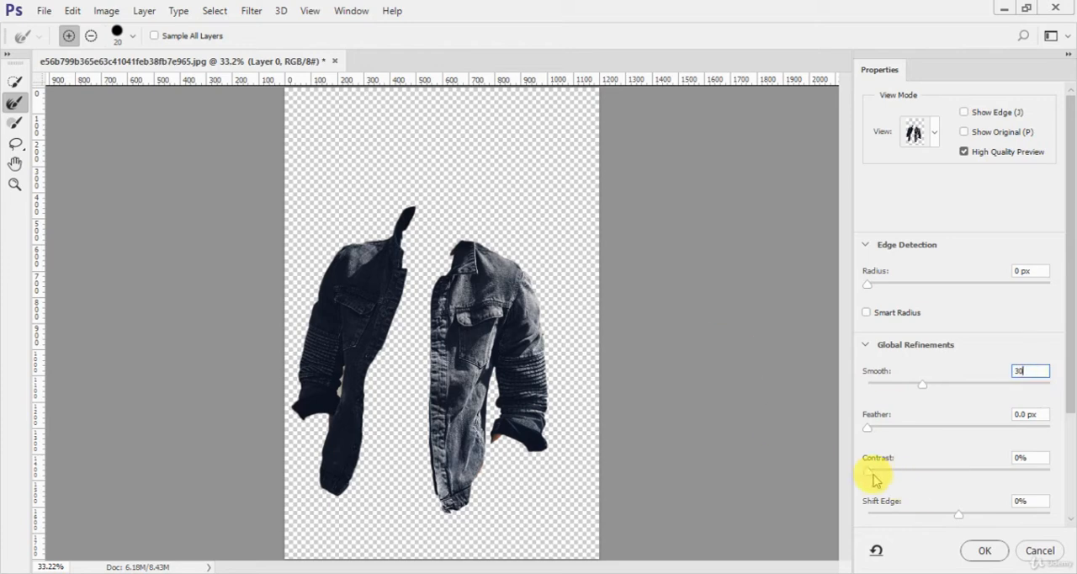
left_click_drag(870, 475, 923, 479)
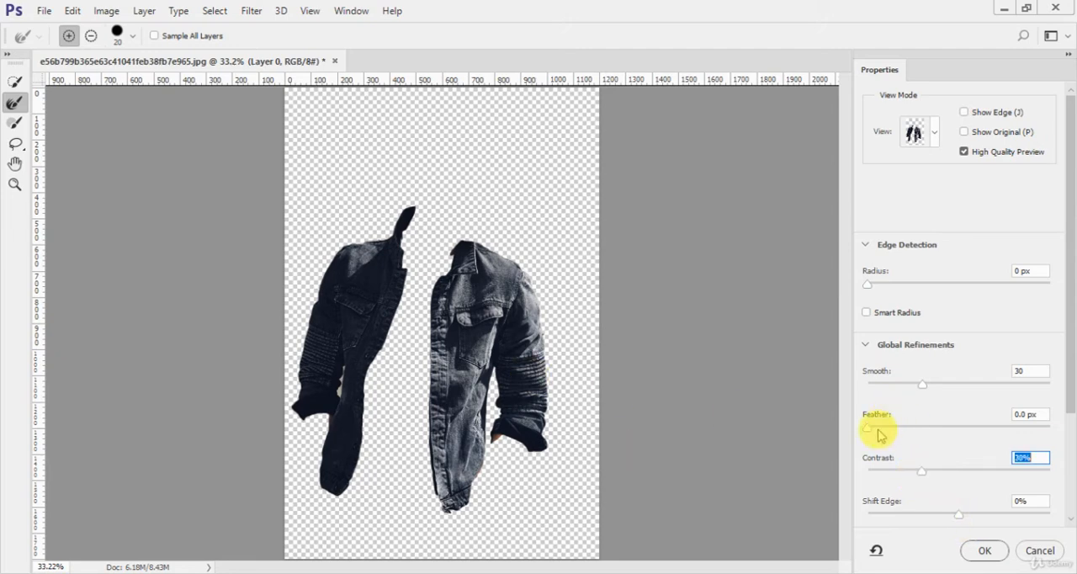
- Activate the Quick Selection tool and try a Feather of 118 px on the jacket edges, returning it to 0 px
mouse_move(868, 427)
left_mouse_down()
mouse_move(929, 437)
mouse_move(854, 421)
left_mouse_up()
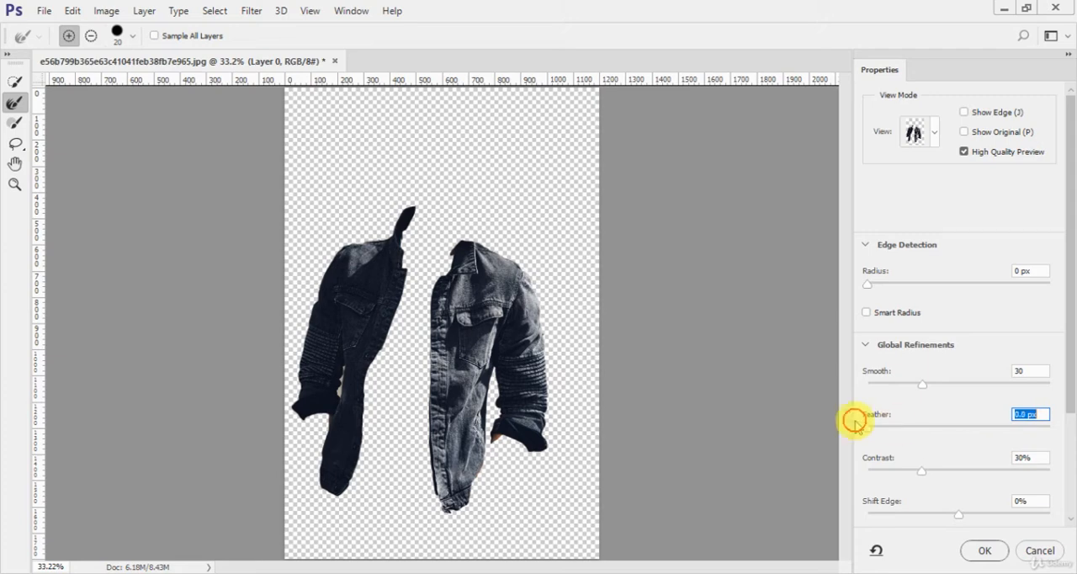
left_click(16, 86)
left_click(15, 85)
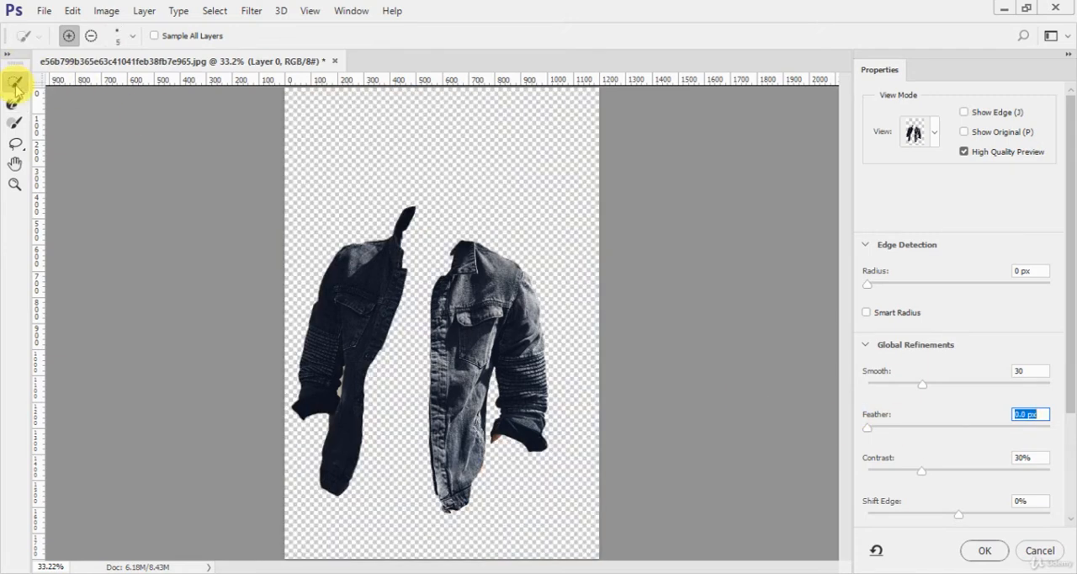
left_click_drag(872, 432, 997, 439)
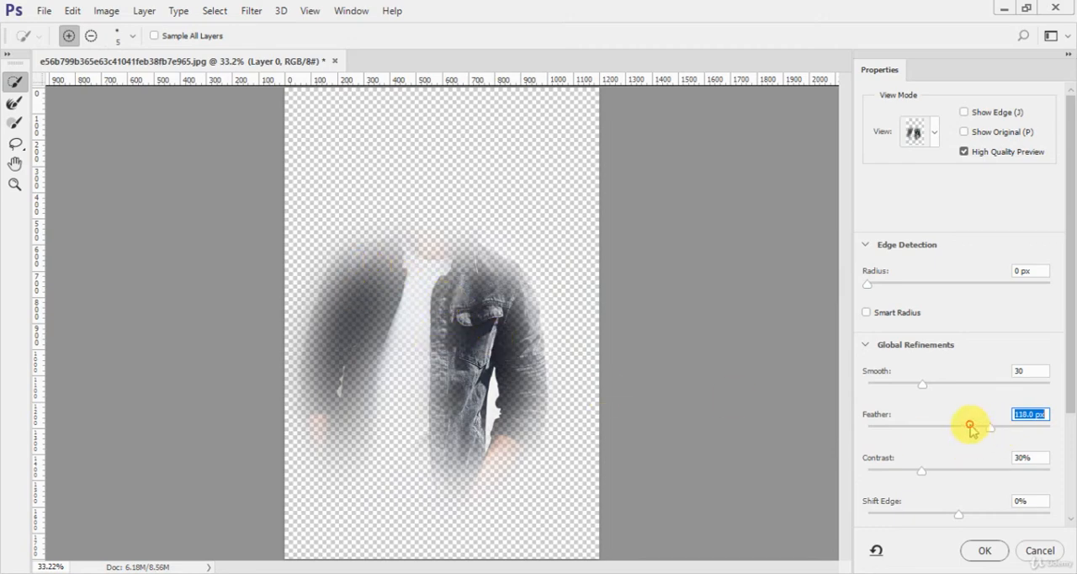
left_click_drag(972, 429, 852, 423)
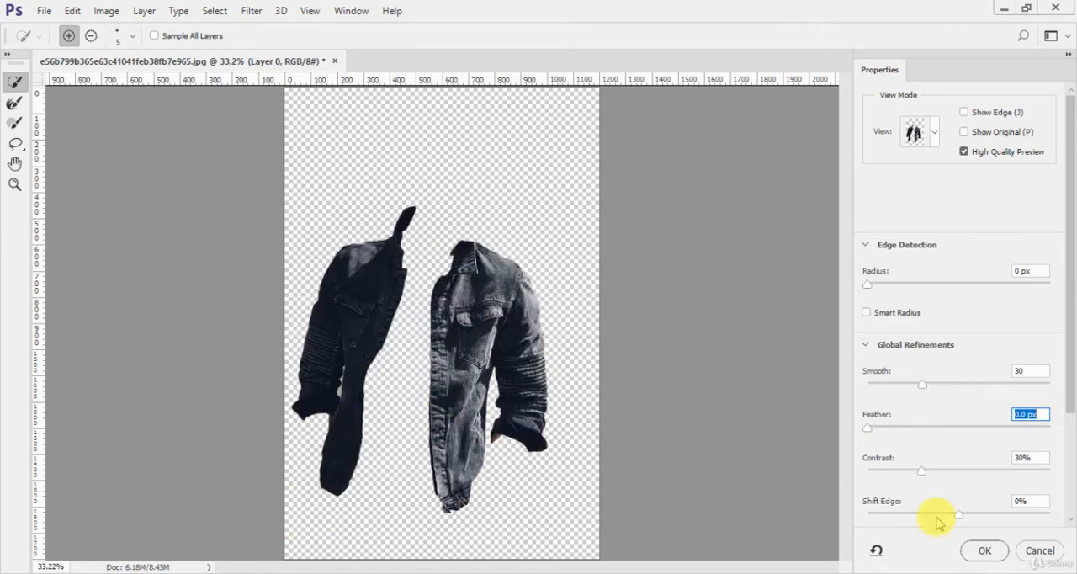
- Try Shift Edge at -53% and +65% and Radius at 1 px, resetting both settings to 0
left_click_drag(954, 516, 910, 513)
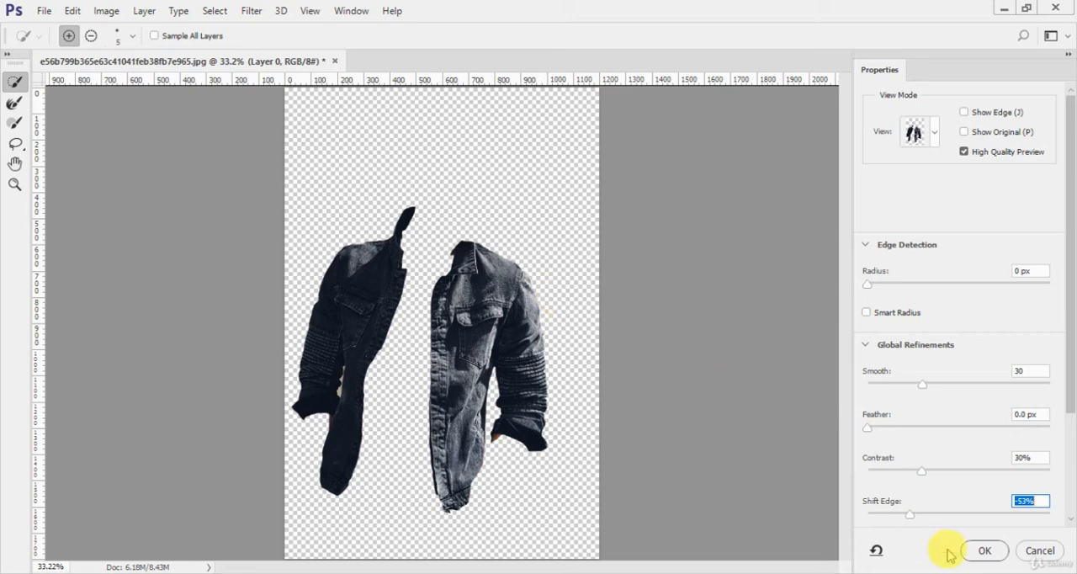
left_click(1018, 514)
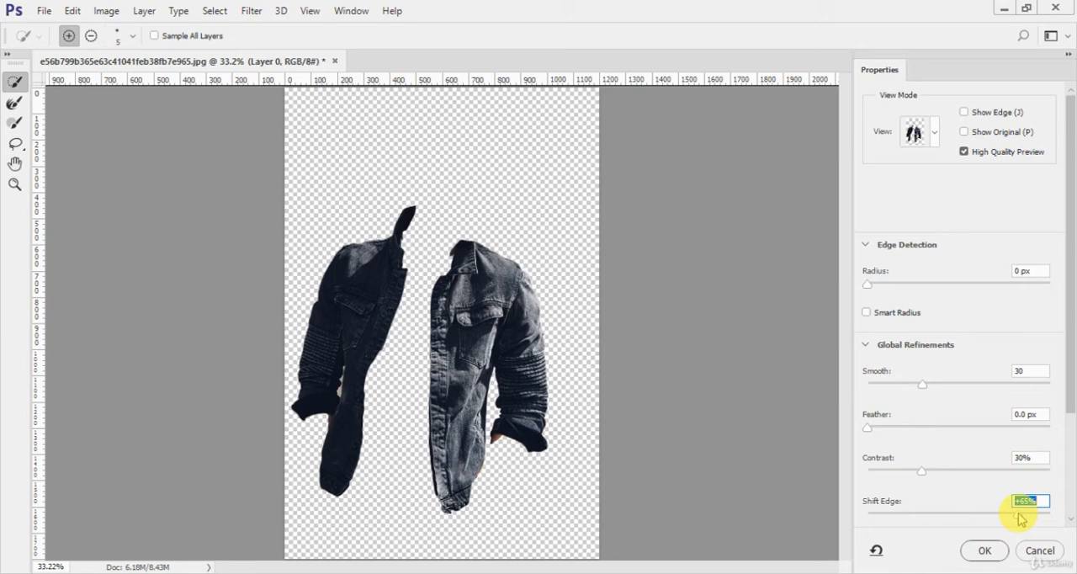
left_click_drag(1012, 513, 961, 514)
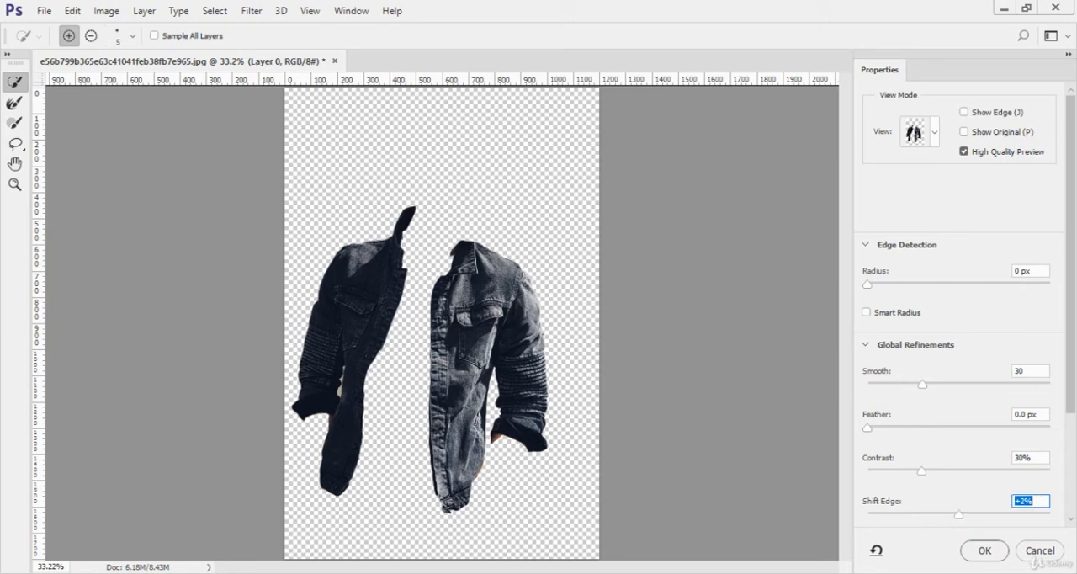
left_click(870, 280)
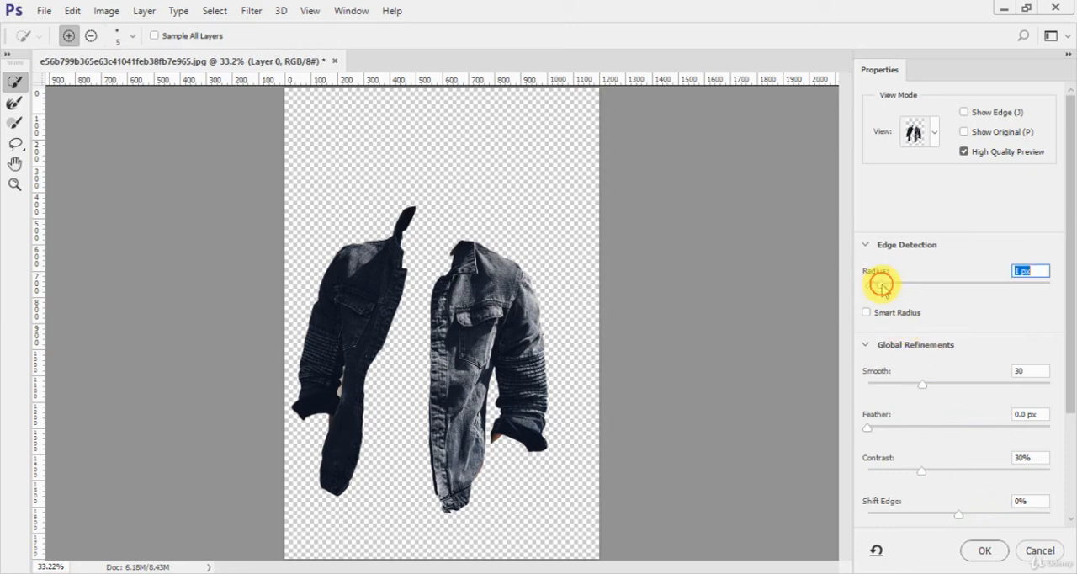
left_click_drag(881, 286, 856, 286)
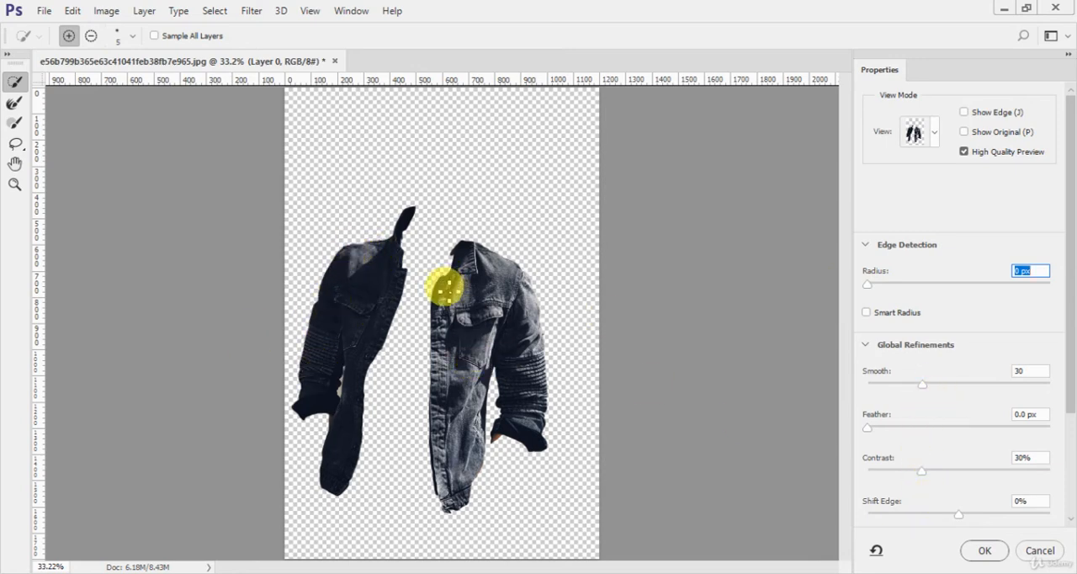
- Output the refined jacket selection to a New Layer and apply Select and Mask
scroll(1043, 468, "down", 5)
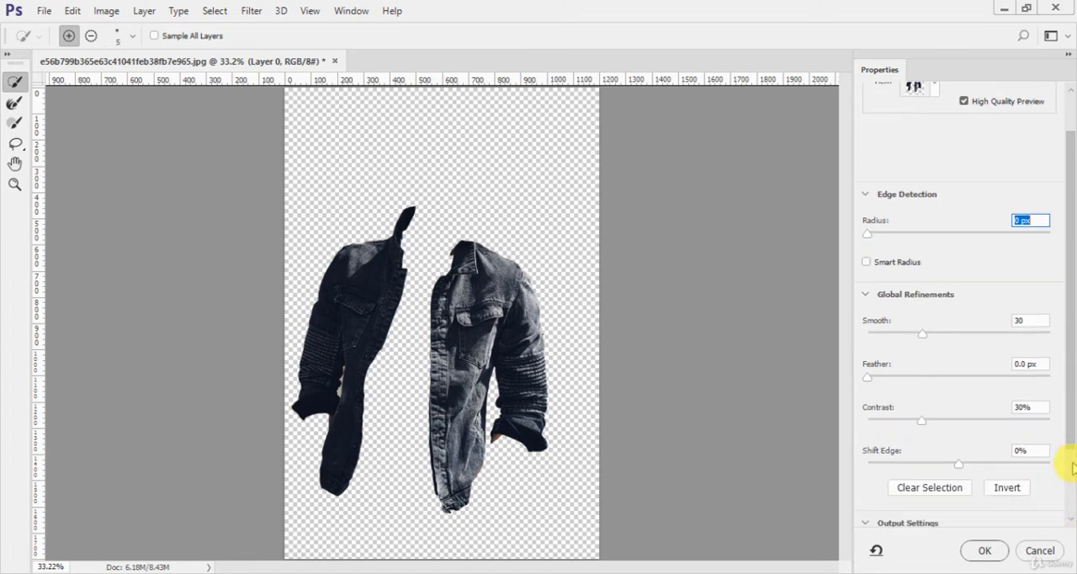
left_click(1009, 484)
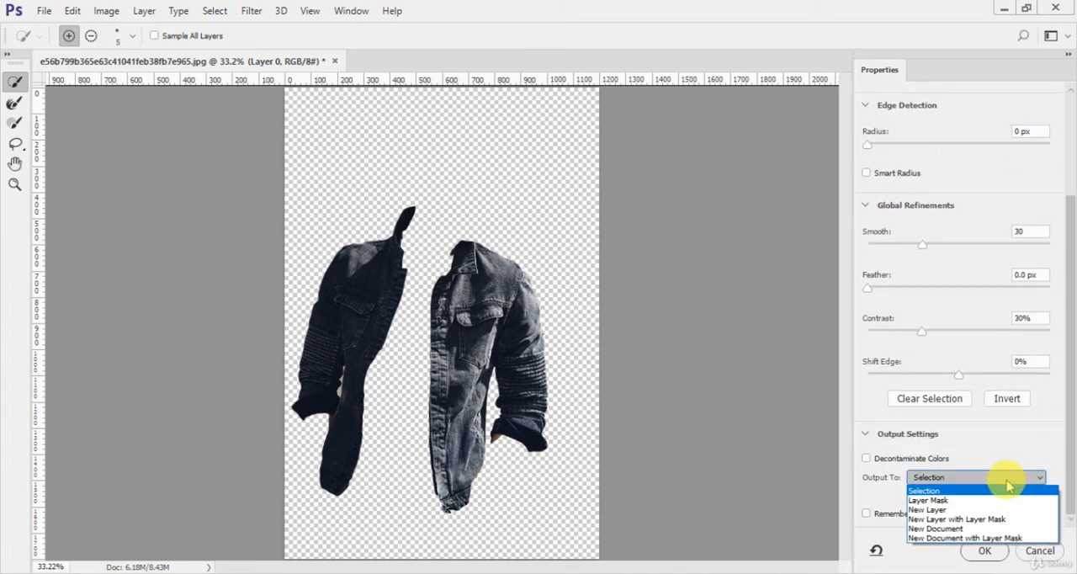
left_click(970, 510)
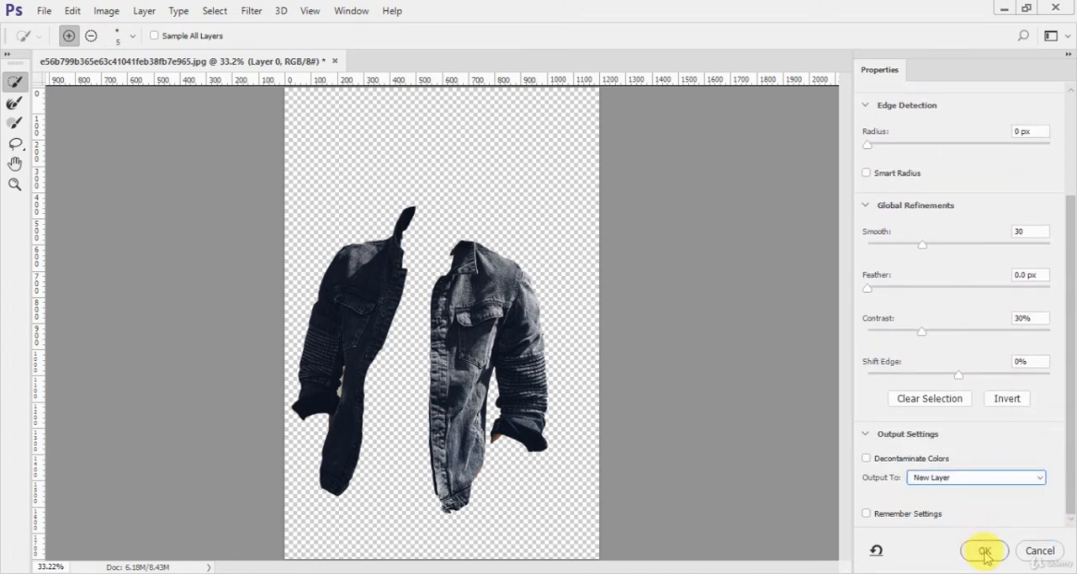
left_click(1003, 407)
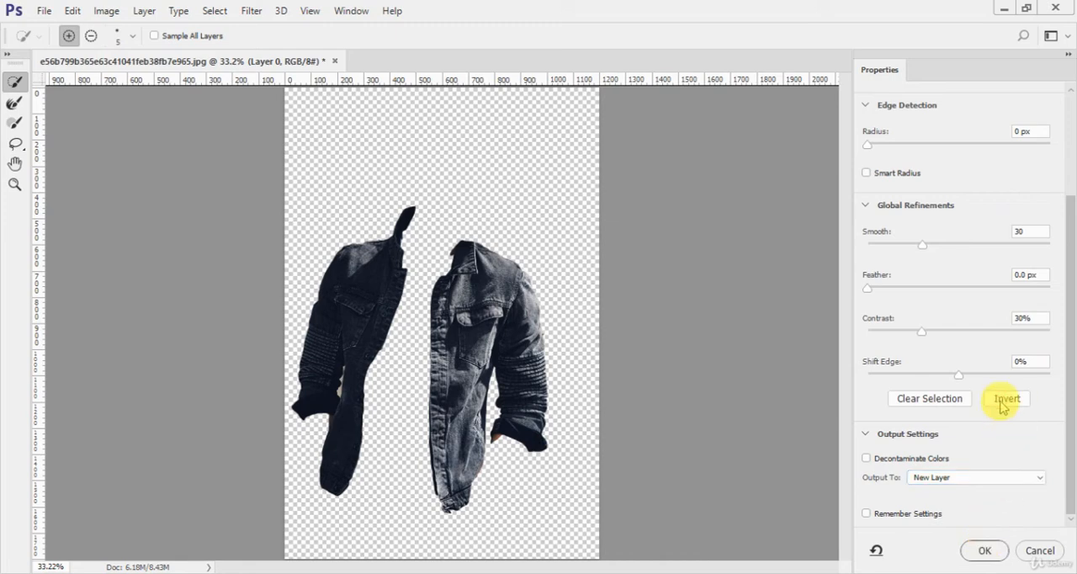
left_click(1004, 401)
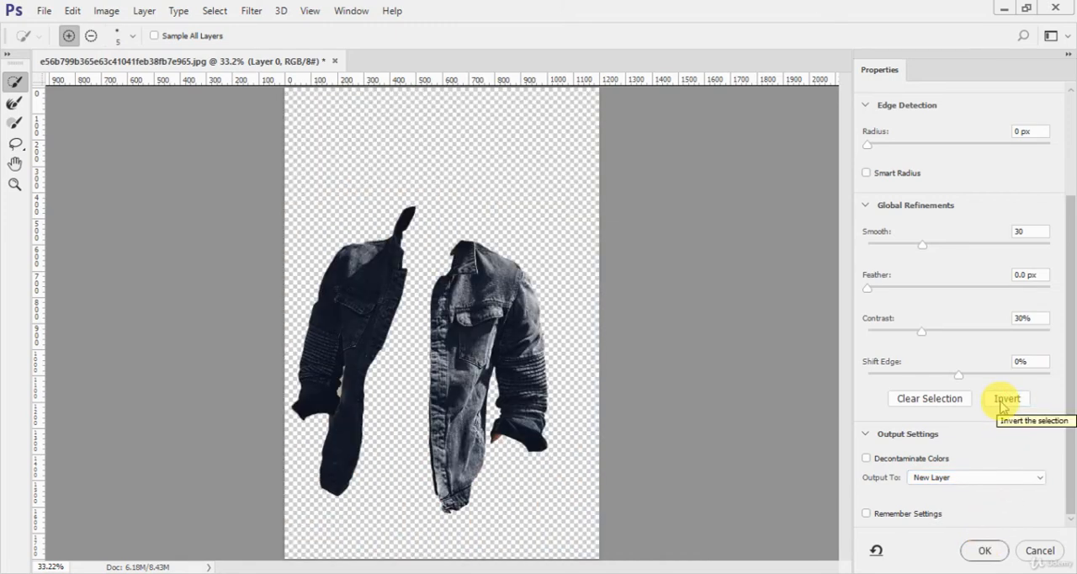
left_click(983, 552)
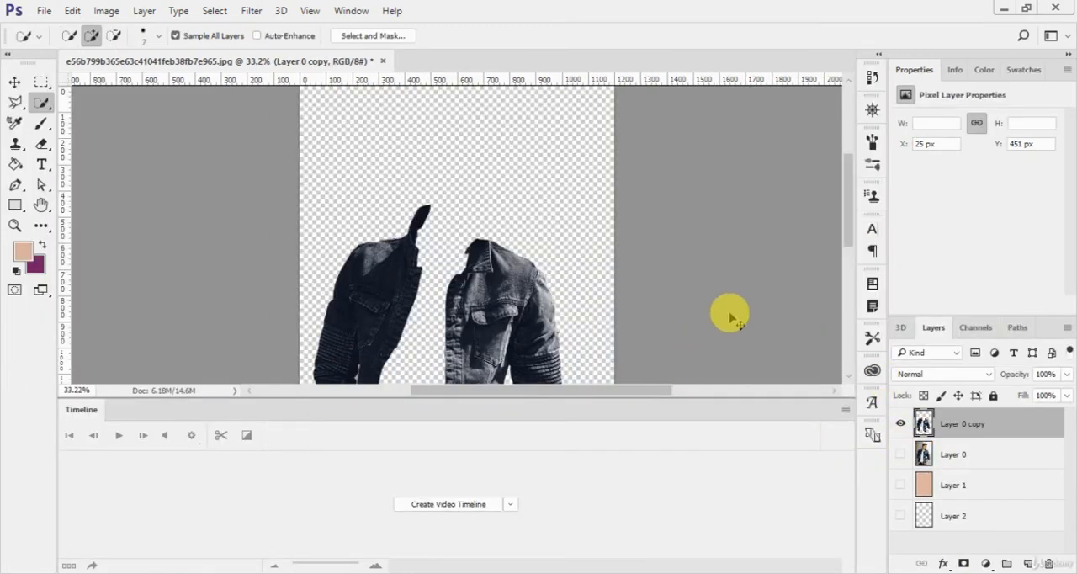
- Show Layer 0 beneath the extracted jacket and move the jacket copy over the portrait to X 309 px, Y 412 px
key("ctrl+0")
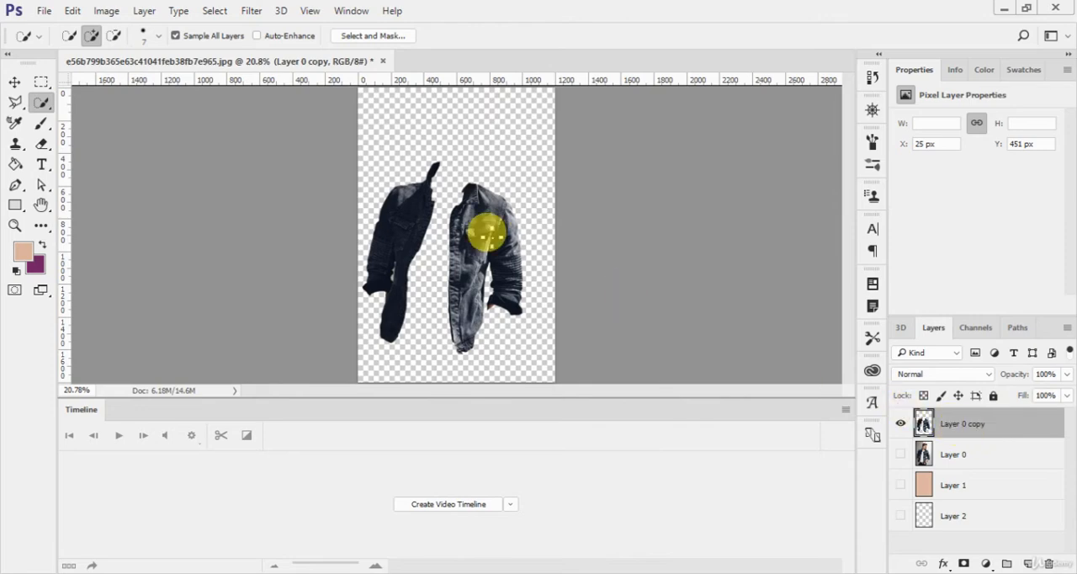
key("v")
mouse_move(474, 233)
left_mouse_down()
mouse_move(480, 187)
mouse_move(481, 263)
mouse_move(471, 236)
mouse_move(480, 211)
left_mouse_up()
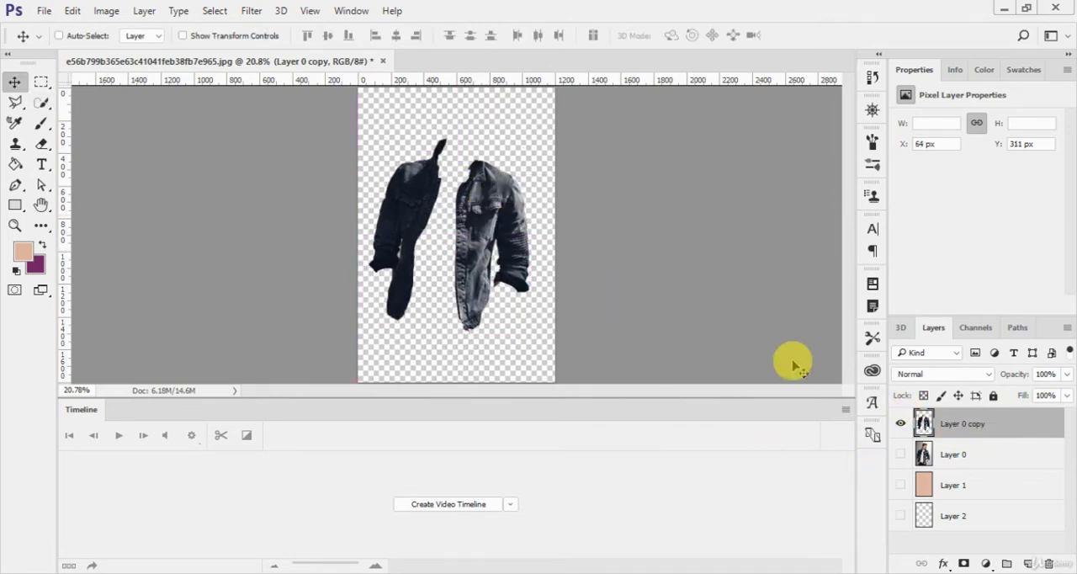
left_click(900, 454)
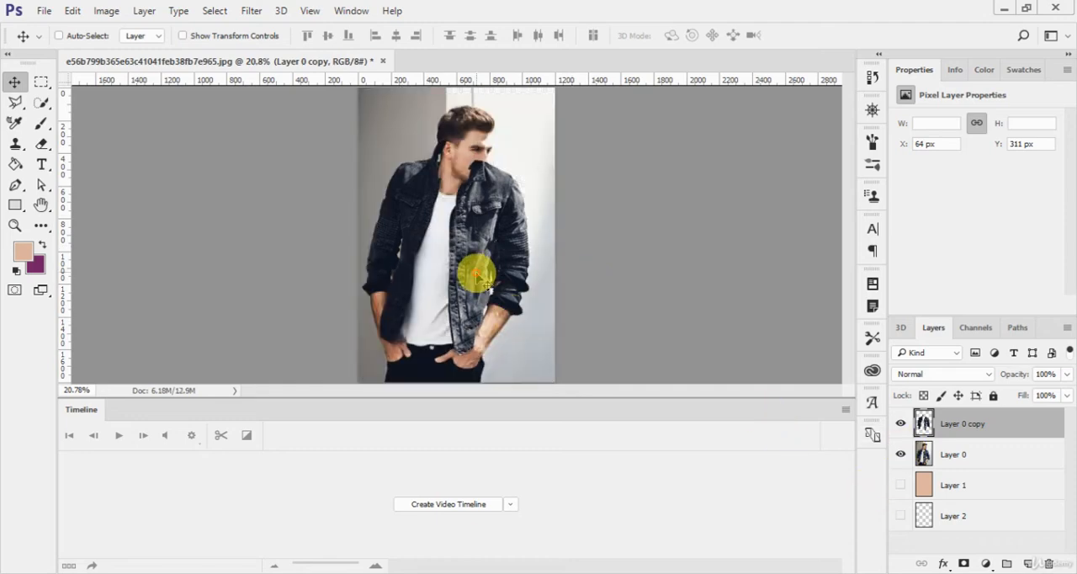
left_click_drag(480, 276, 522, 294)
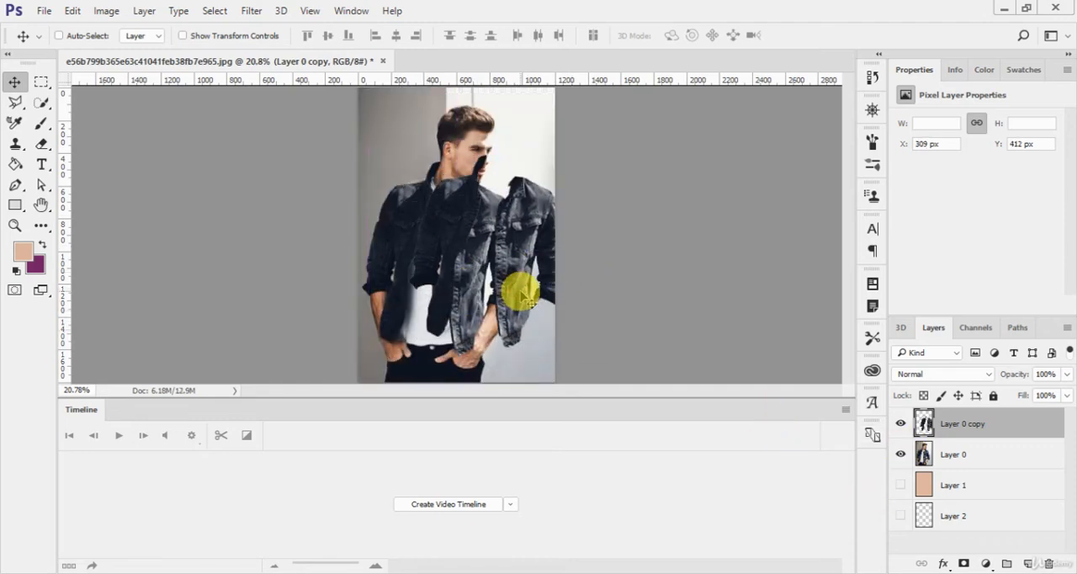
- Delete the extracted jacket layer, Layer 0 copy
key("Delete")
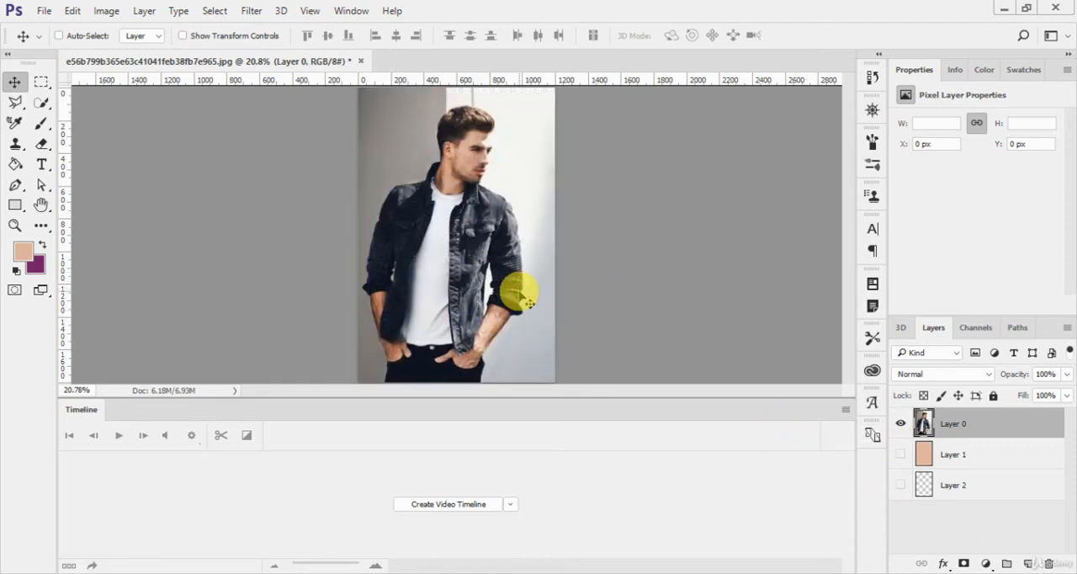
left_click(216, 11)
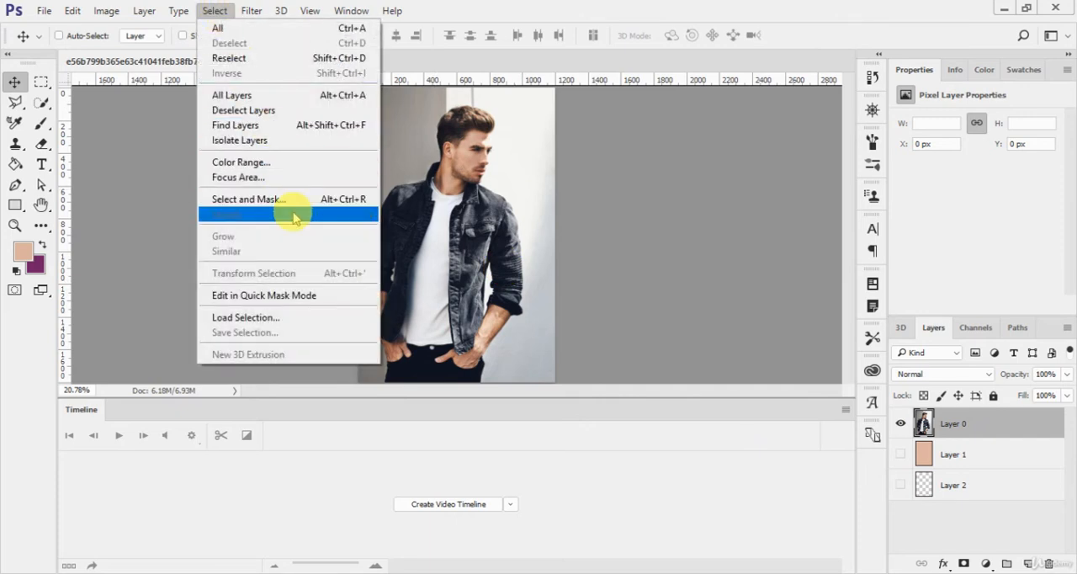
left_click(486, 264)
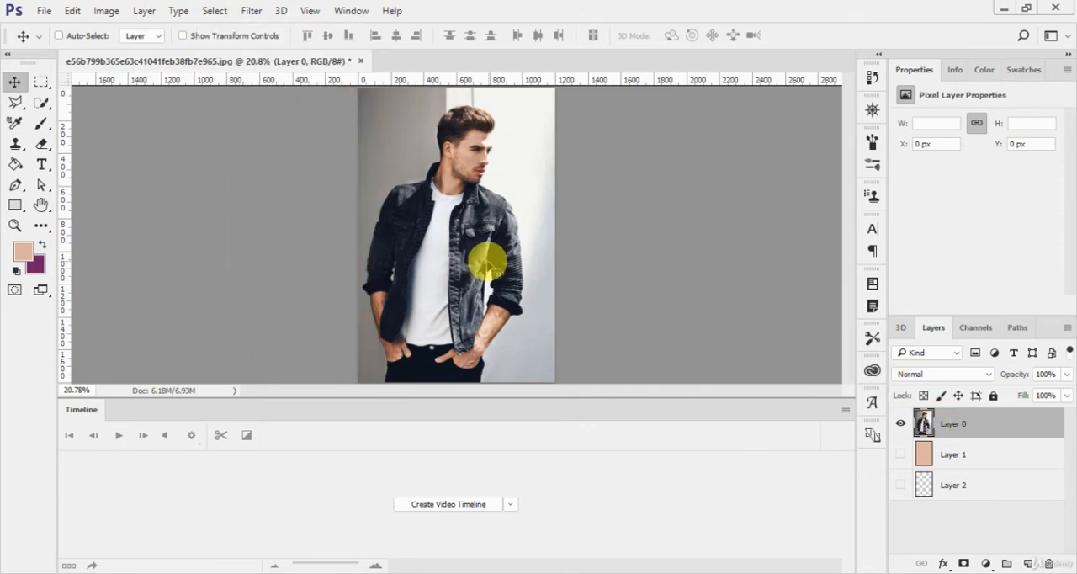
- Make a Quick Selection of the shoulder and chest area on the left-hand half of the jacket
key("w")
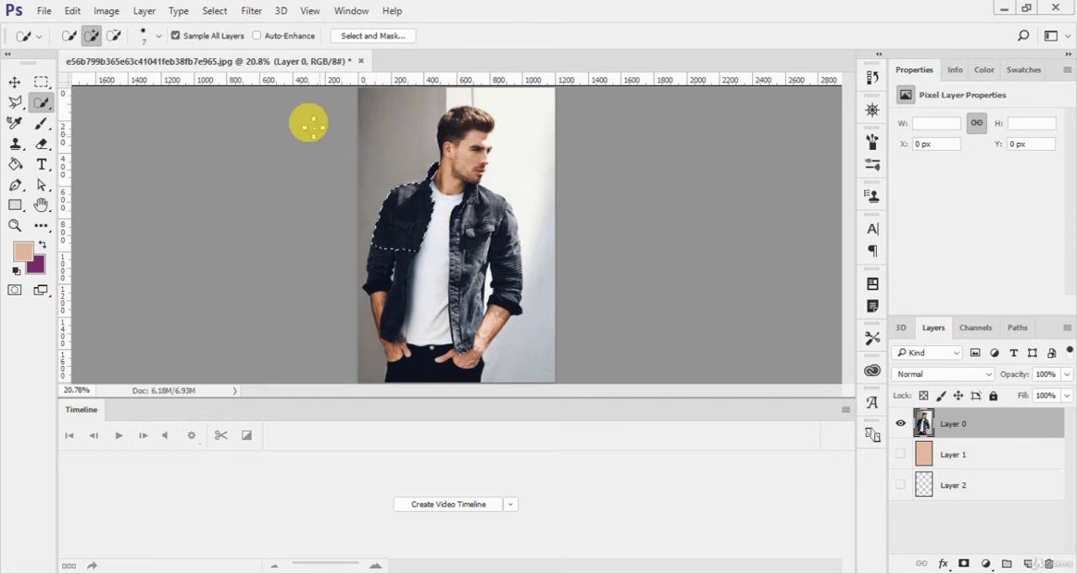
- Try expanding the partial jacket selection by applying Grow three times
left_click(215, 10)
mouse_move(286, 217)
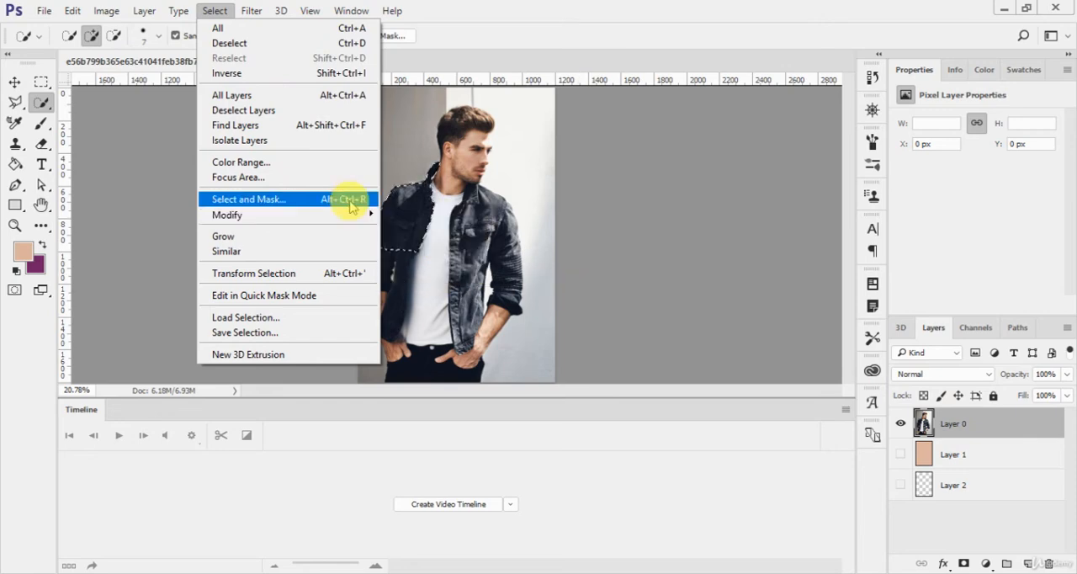
left_click(307, 238)
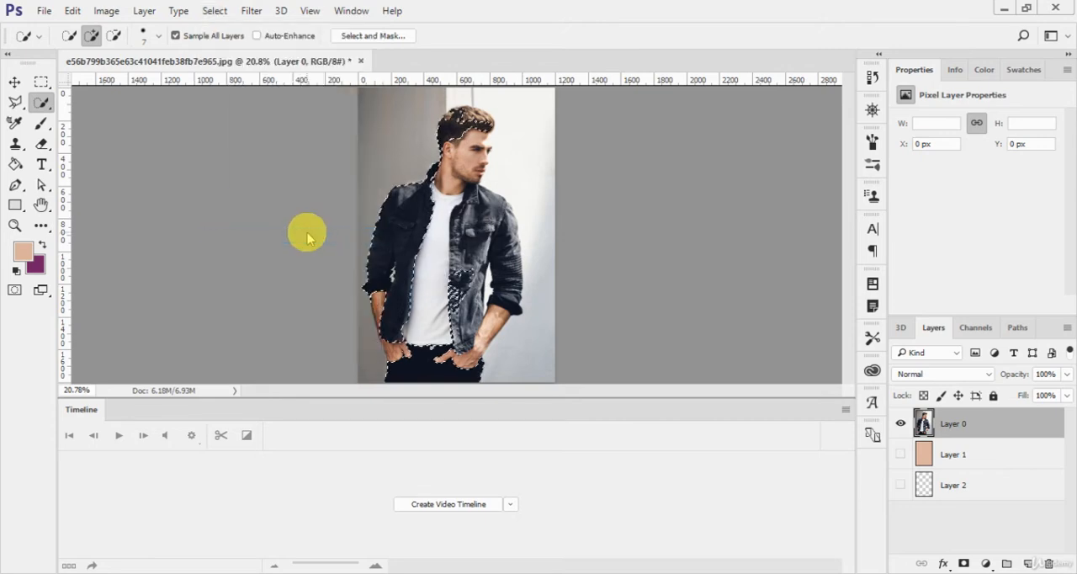
left_click(215, 11)
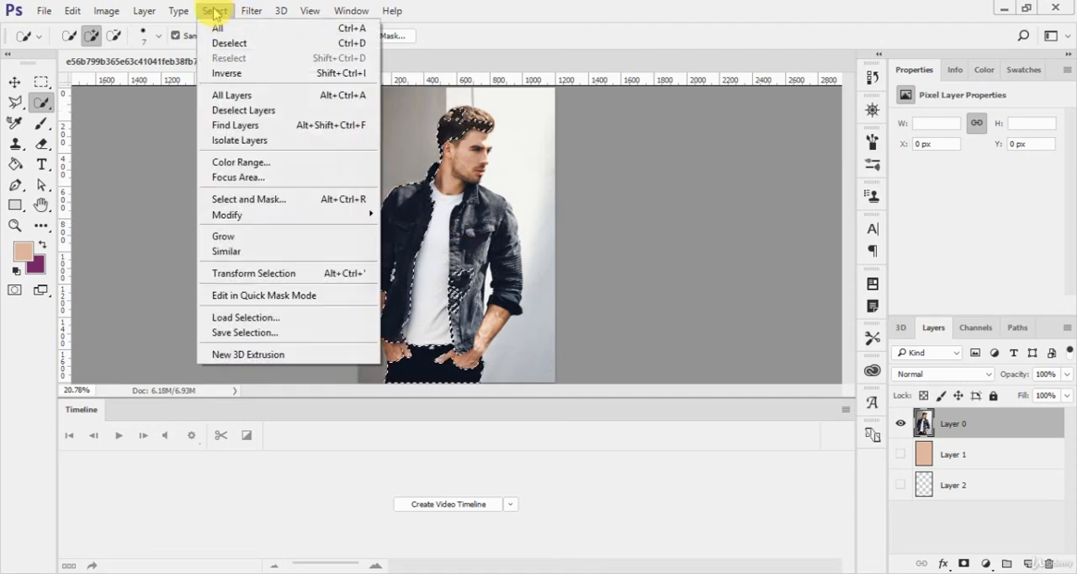
left_click(286, 236)
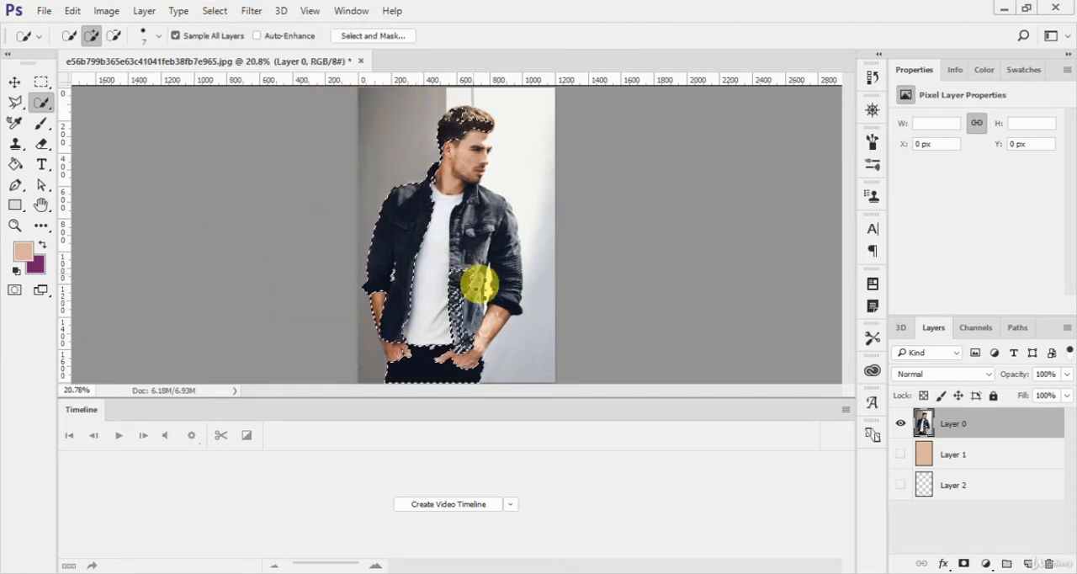
left_click(214, 11)
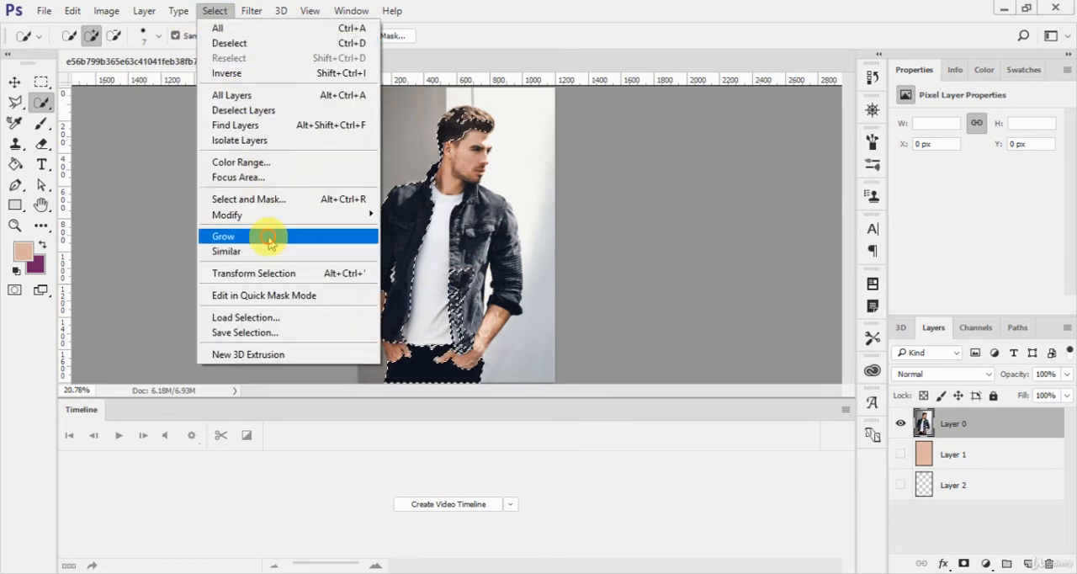
left_click(269, 235)
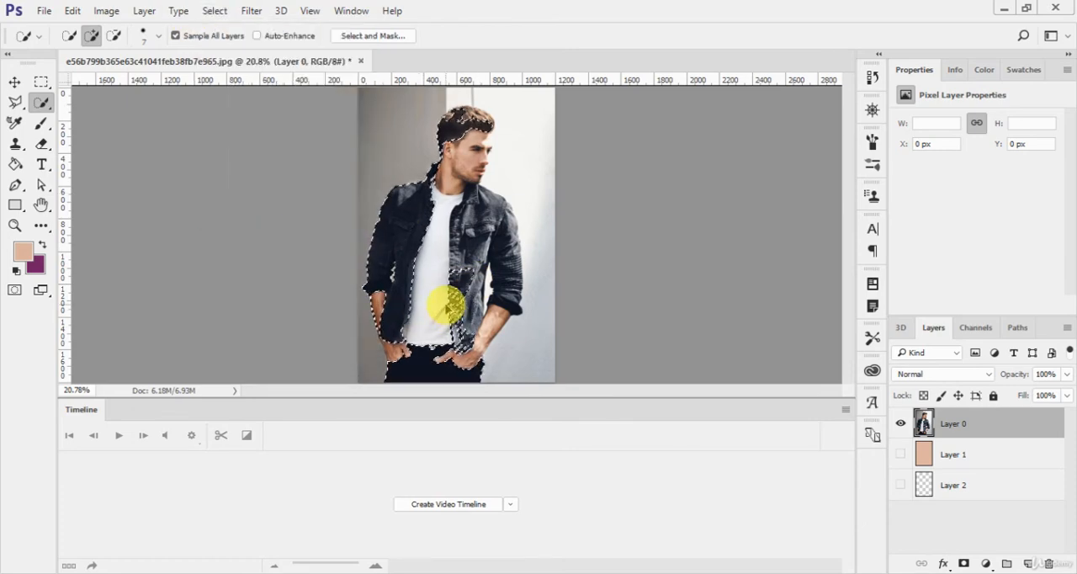
- Extend the partial jacket selection to matching tones across the photo with Similar
left_click(214, 10)
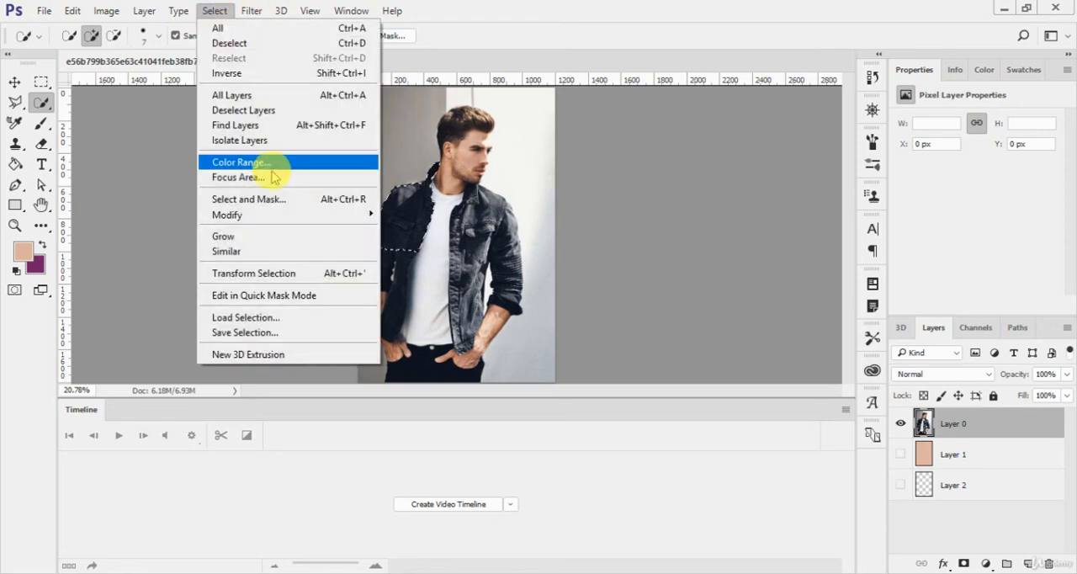
left_click(268, 251)
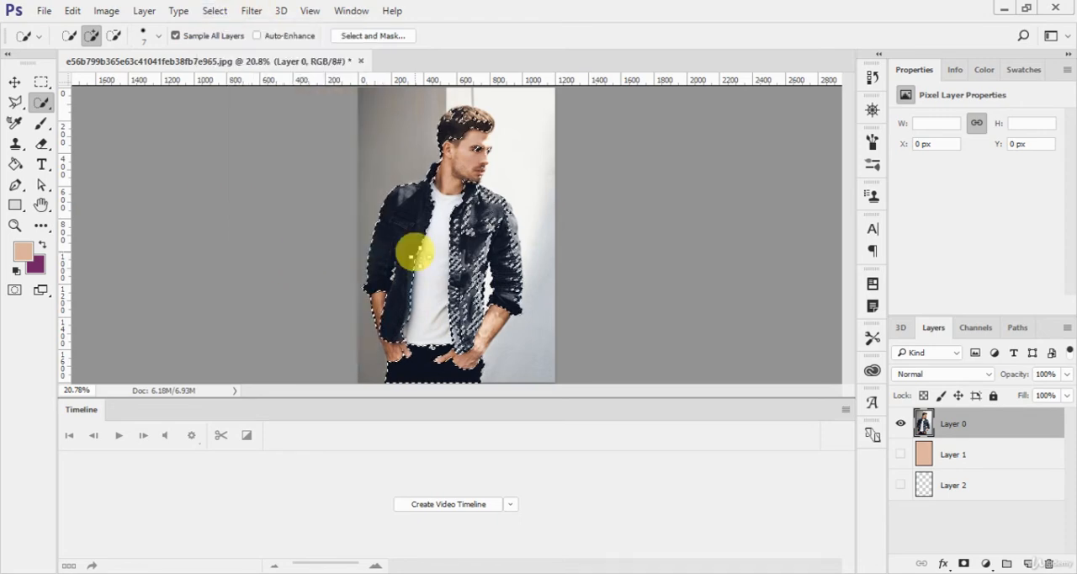
- Use Transform Selection to shift the selection outline toward the photo's upper-right area and apply it
left_click(214, 10)
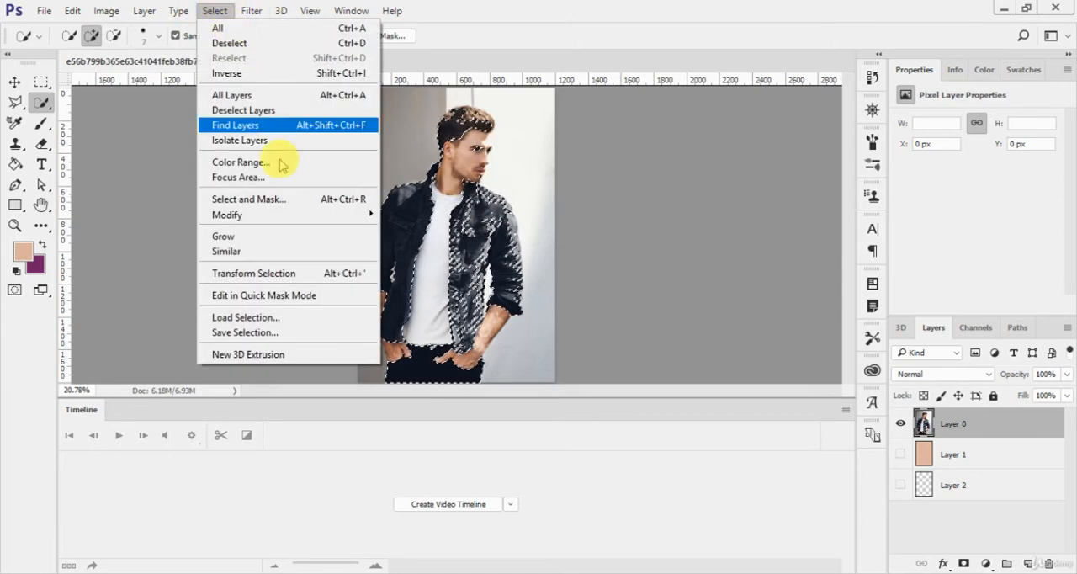
left_click(253, 273)
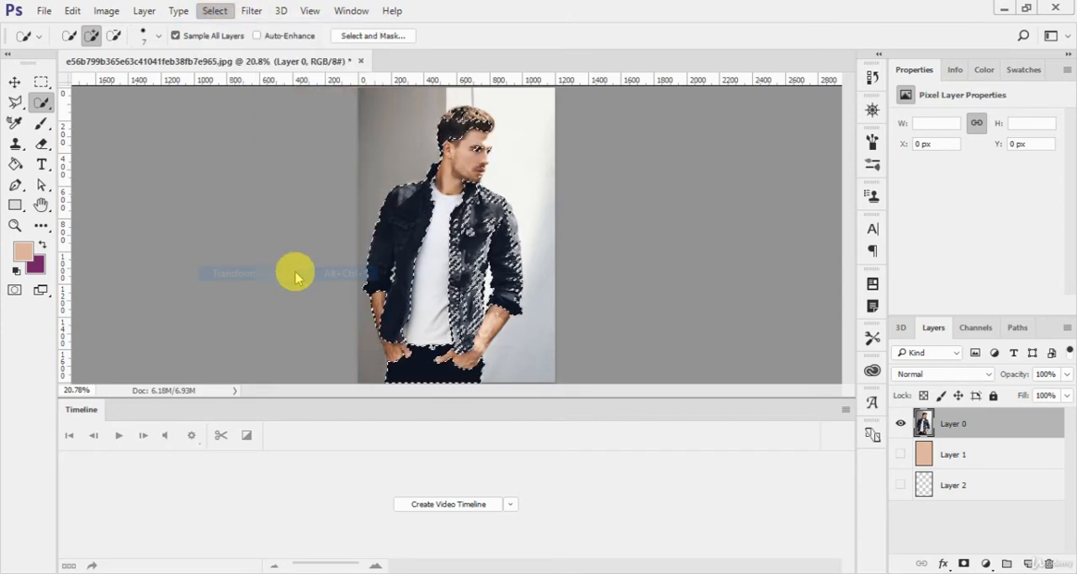
left_click_drag(470, 290, 506, 264)
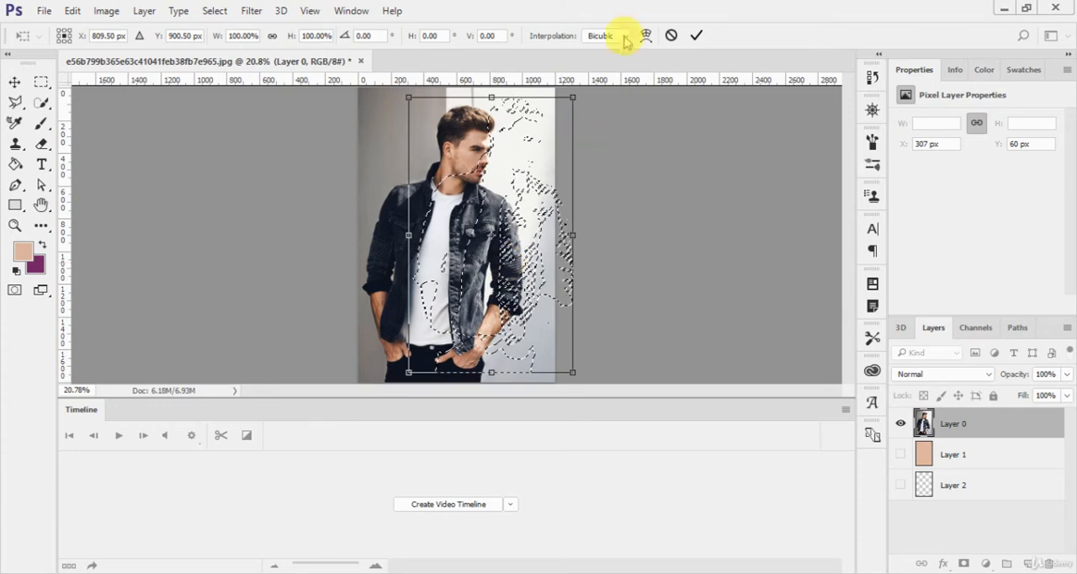
left_click(697, 35)
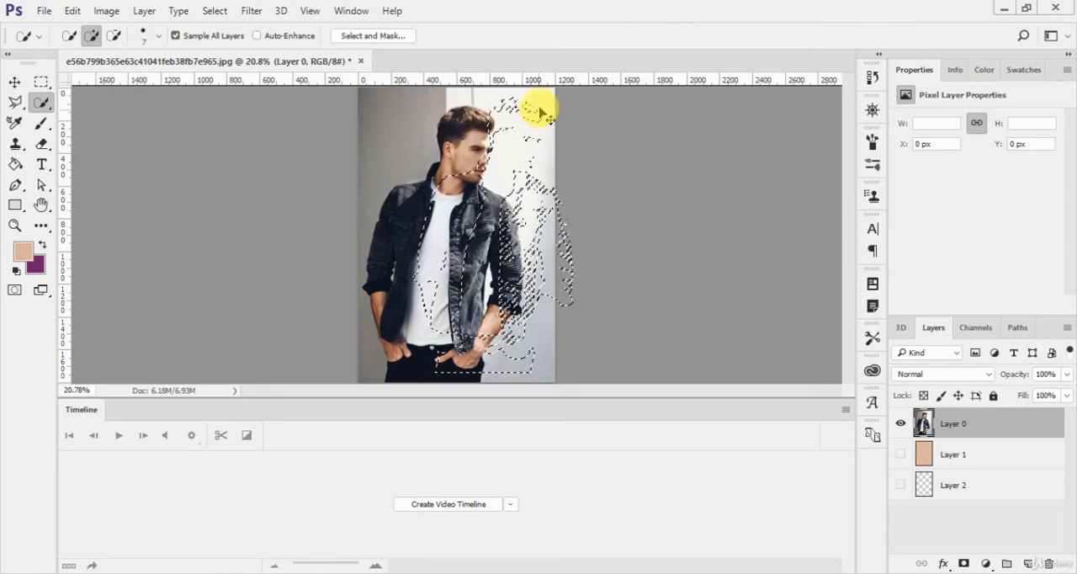
- Copy the shifted selection to a new layer, view it on its own, and remove the copied layer
key("ctrl+j")
left_click(901, 455)
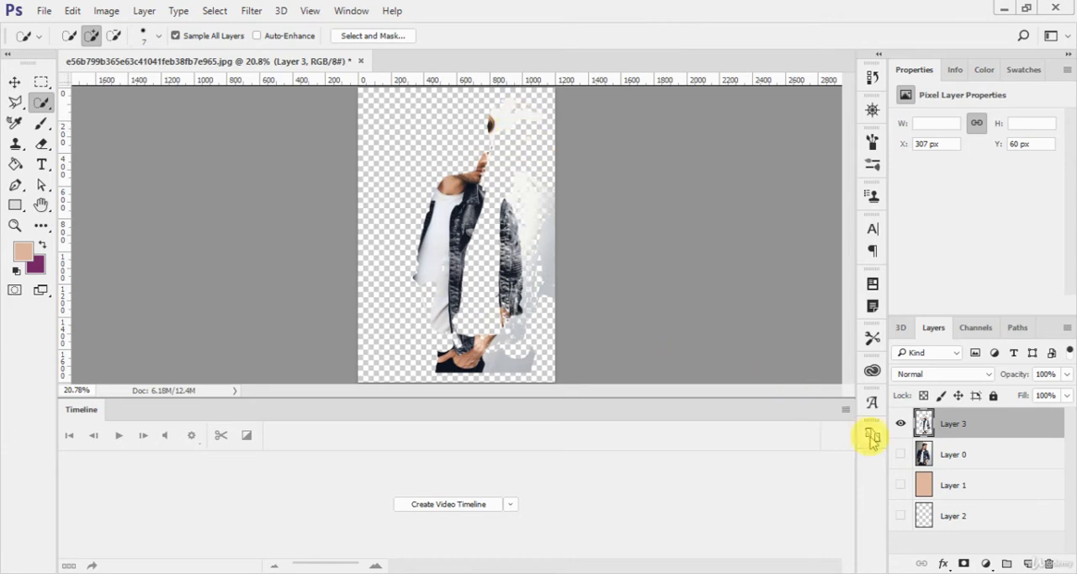
left_click(900, 452)
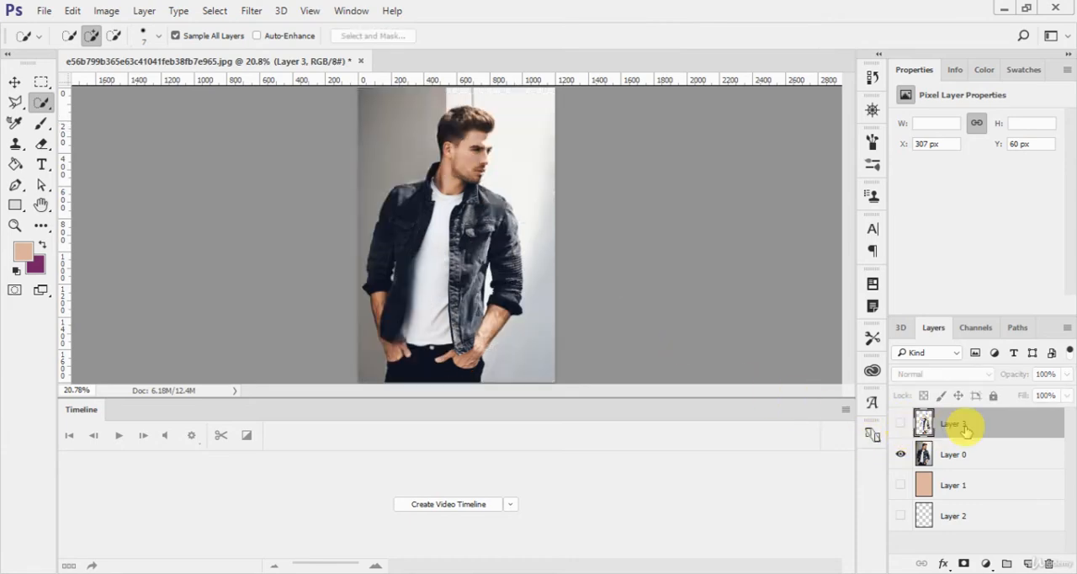
key("ctrl+e")
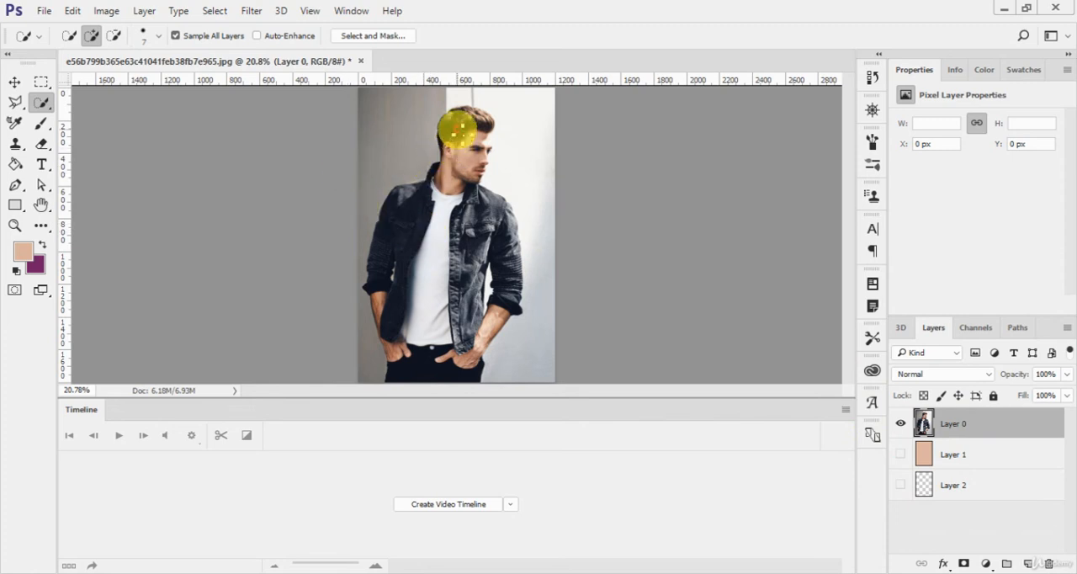
- Make a Quick Selection of the whole man and edit it in Quick Mask Mode
left_click_drag(457, 200, 430, 253)
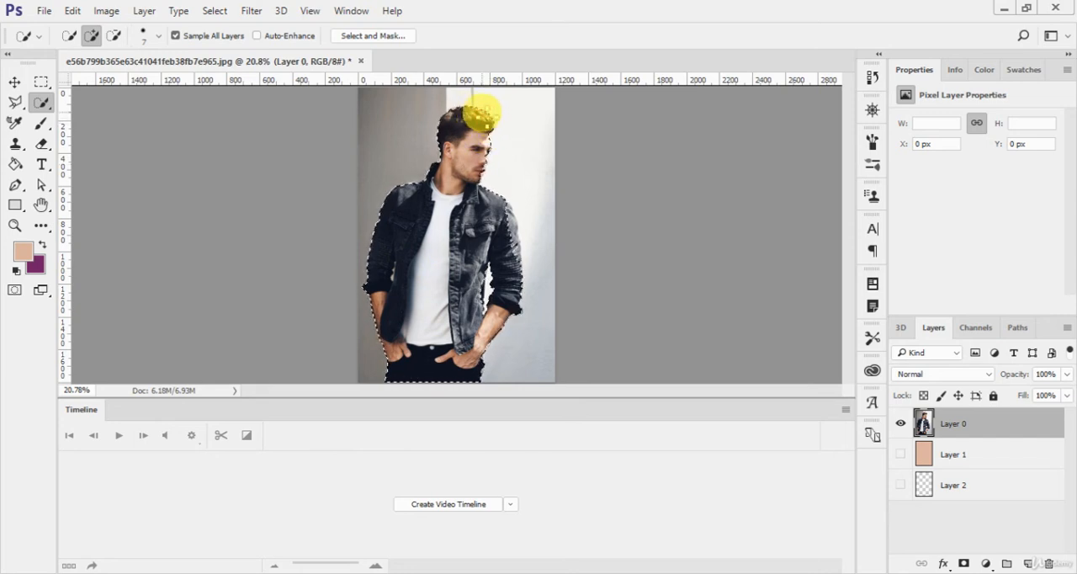
left_click(215, 12)
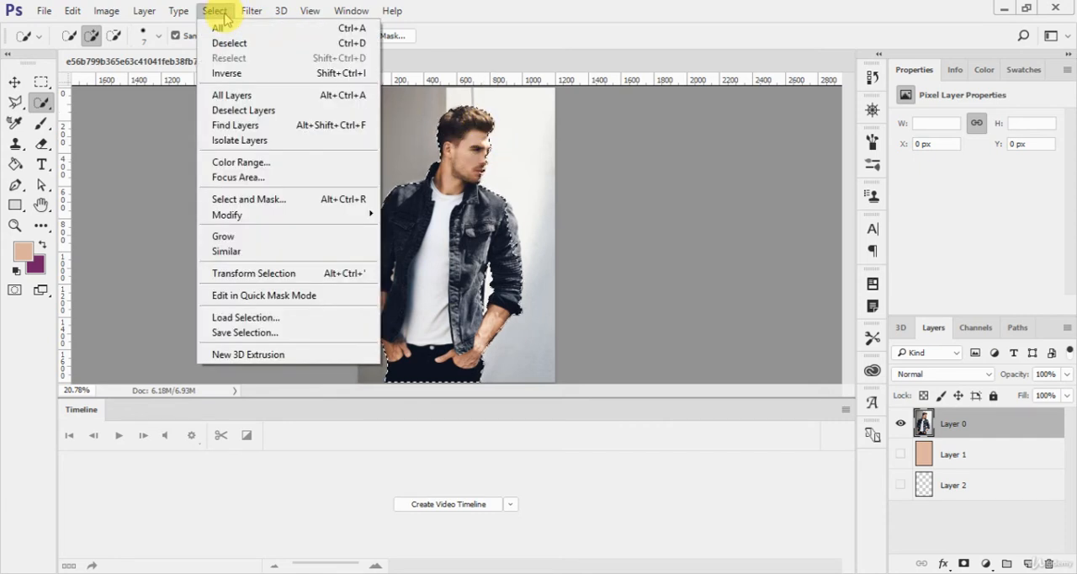
left_click(306, 301)
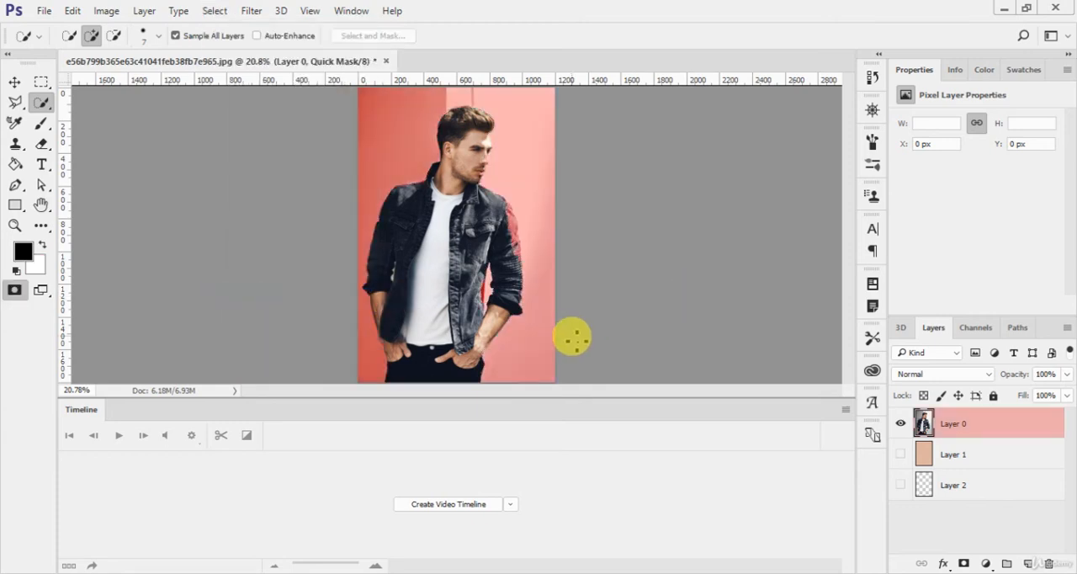
- With the 100 px Brush tool, paint black on the quick mask over the shoulder and upper sleeve on the jacket's right-hand half
key("ctrl+plus")
key("ctrl+plus")
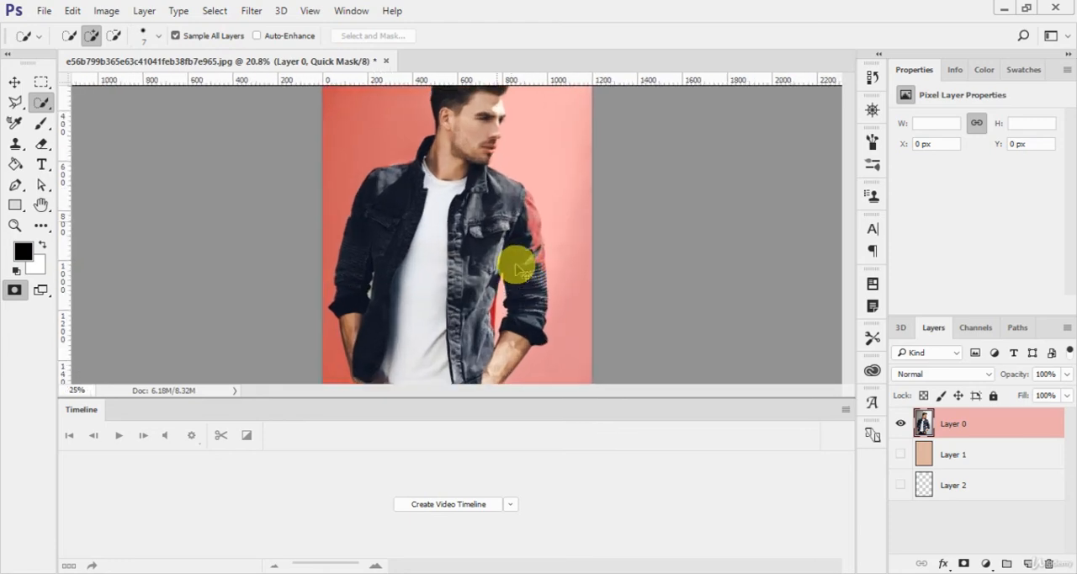
left_click_drag(498, 251, 455, 235)
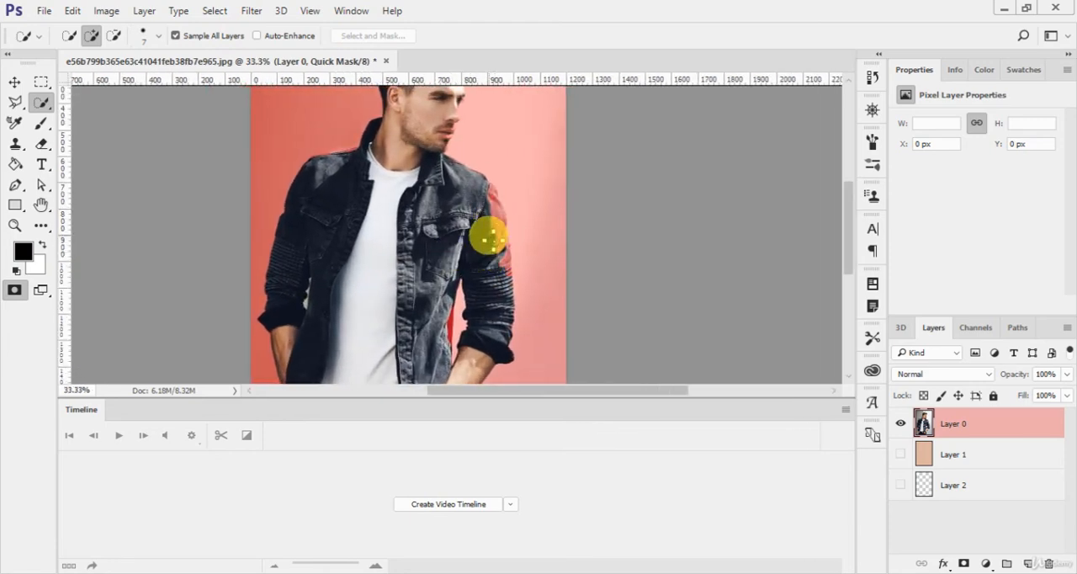
left_click(40, 123)
right_click(41, 123)
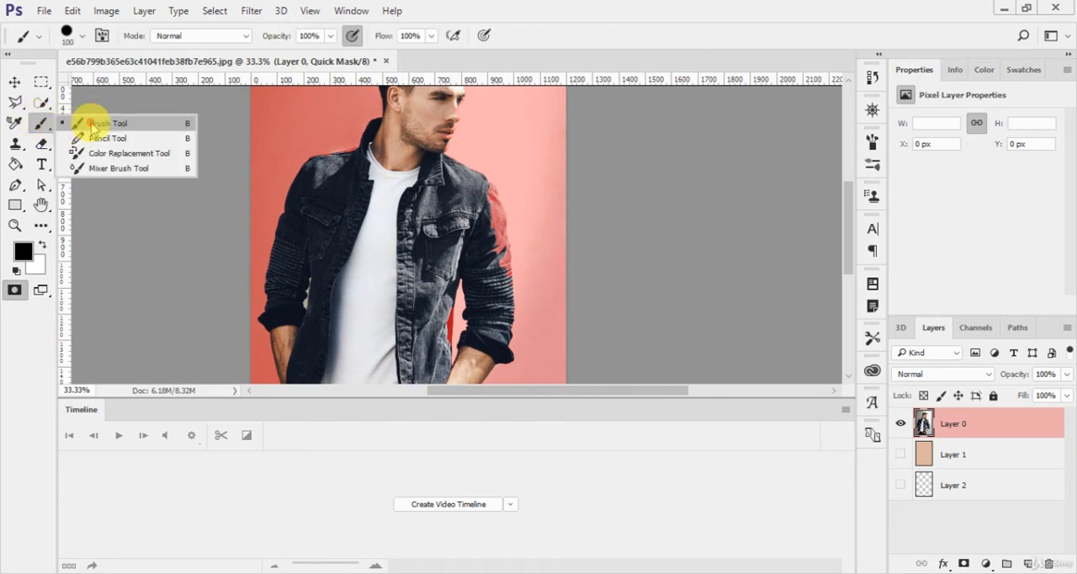
left_click(92, 127)
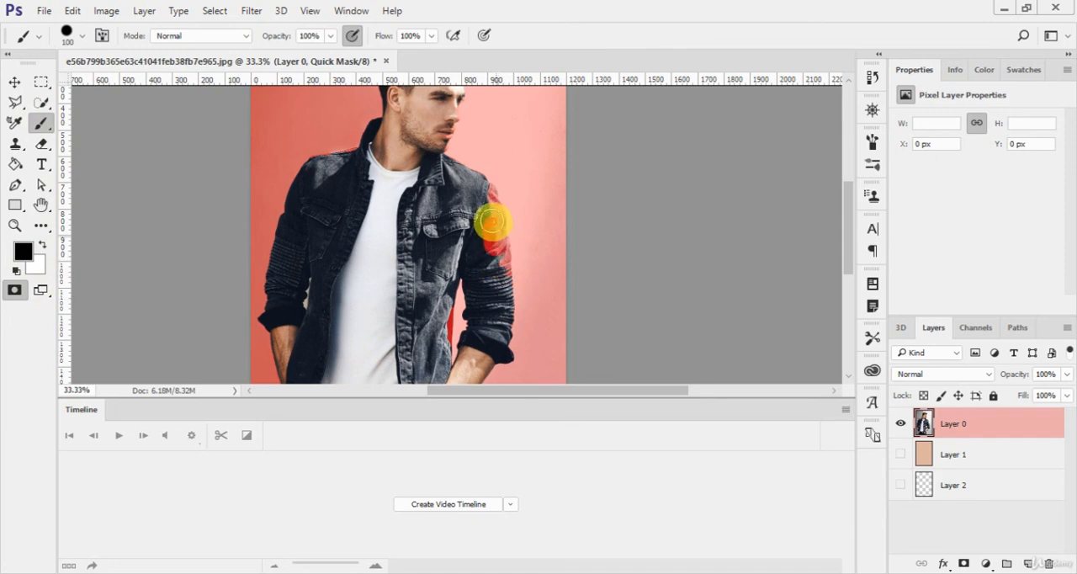
left_click_drag(489, 213, 450, 168)
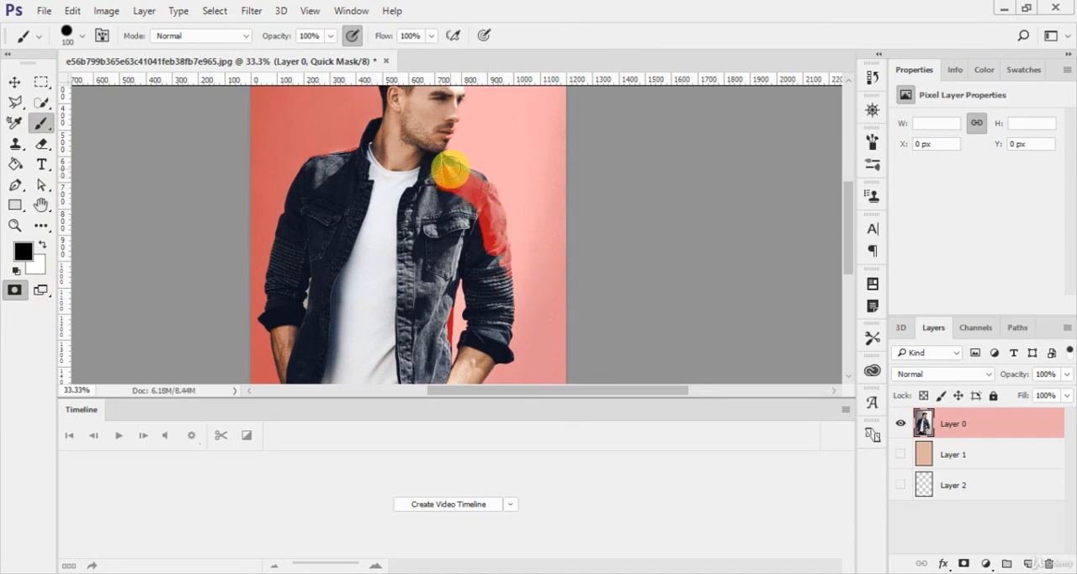
- Paint white over the masked shoulder and upper sleeve to restore them, and touch up the mask beside the collar in black
key("x")
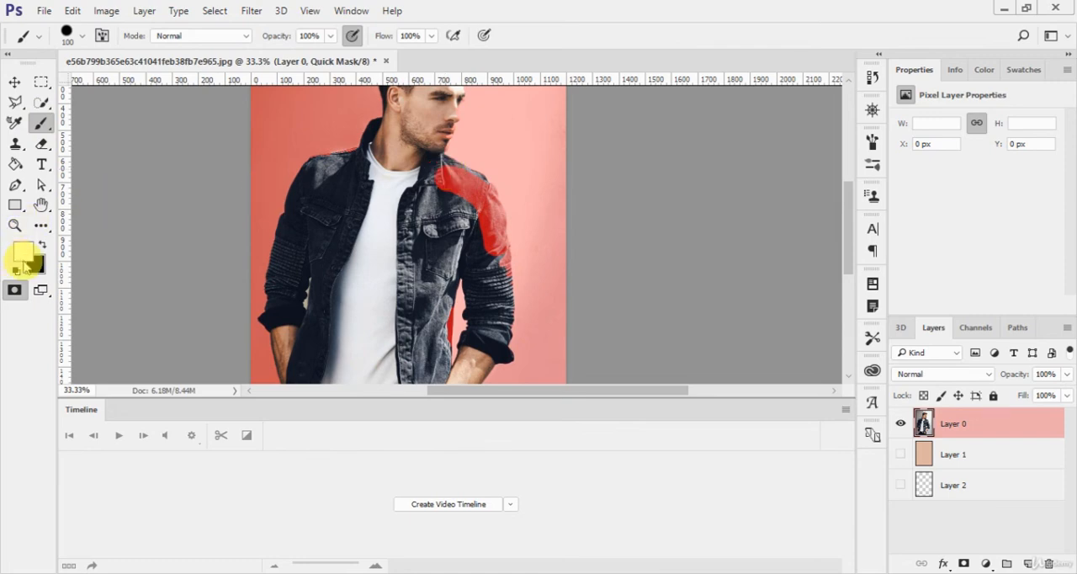
mouse_move(432, 168)
left_mouse_down()
mouse_move(448, 191)
mouse_move(449, 173)
mouse_move(476, 200)
mouse_move(472, 187)
mouse_move(500, 281)
mouse_move(468, 185)
left_mouse_up()
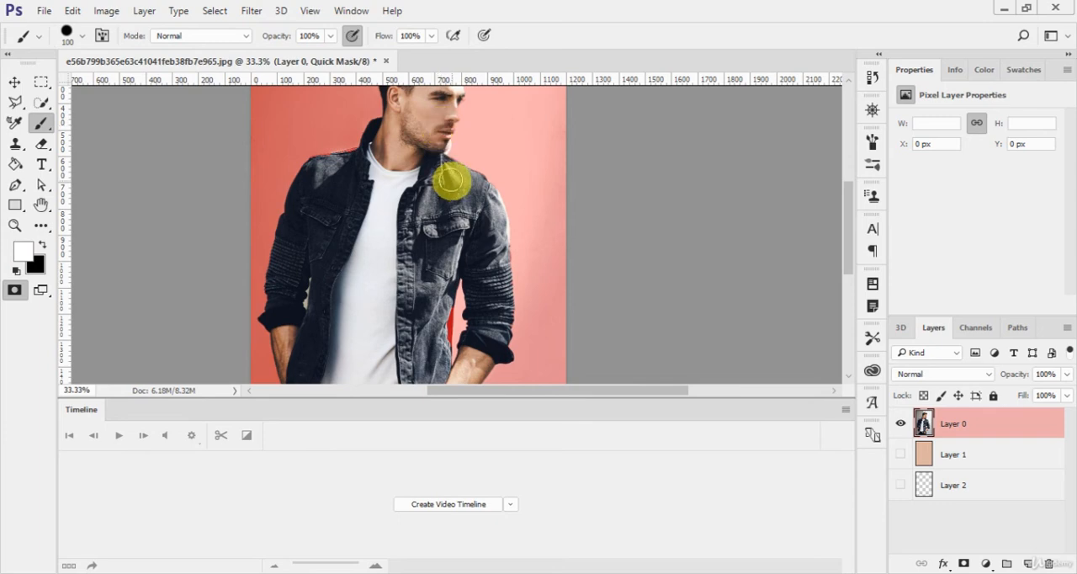
left_click_drag(452, 180, 440, 274)
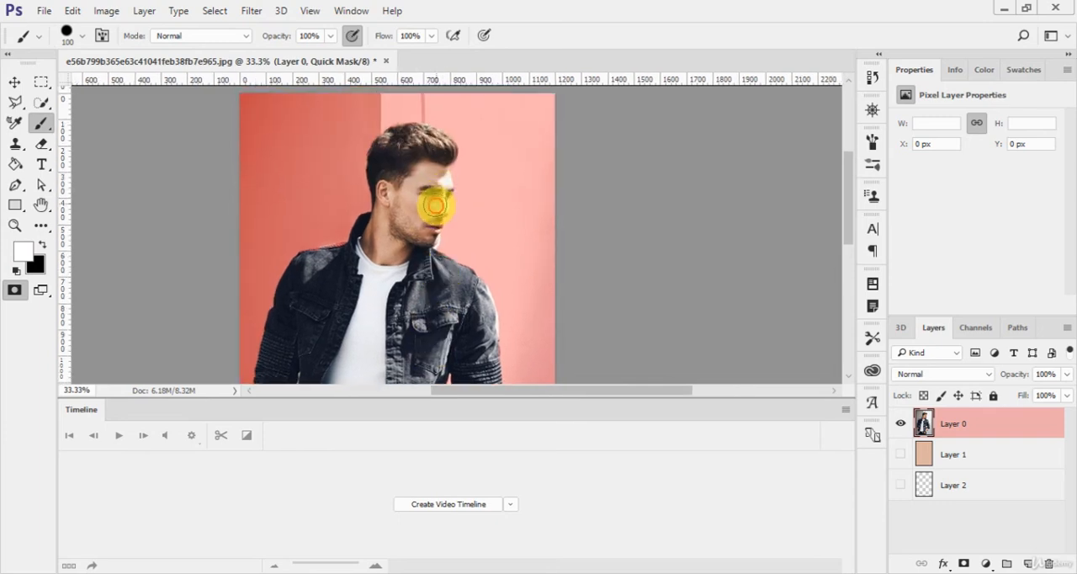
key("x")
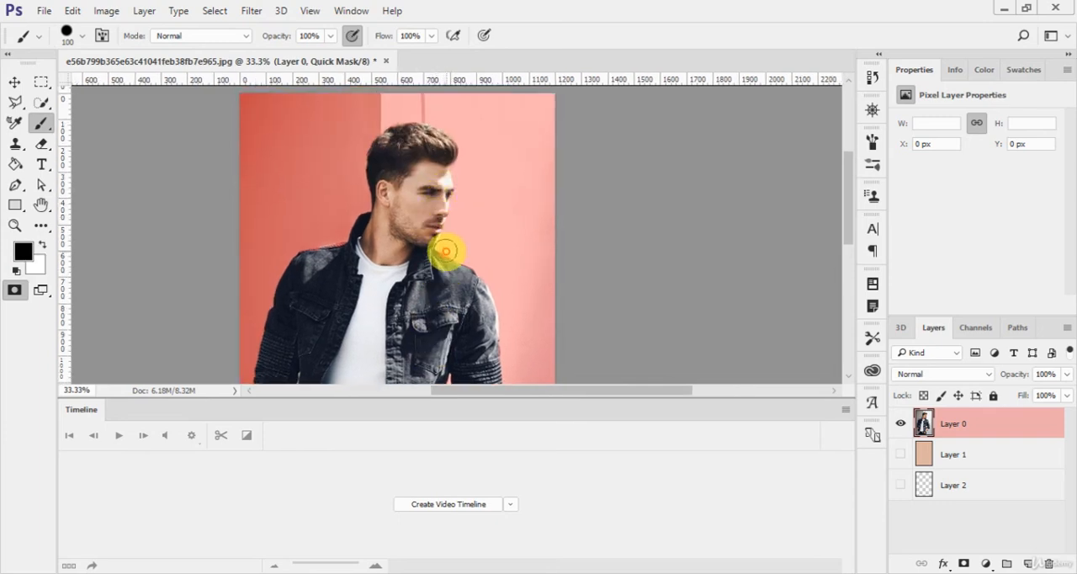
mouse_move(446, 251)
left_mouse_down()
mouse_move(458, 206)
mouse_move(451, 263)
mouse_move(426, 261)
mouse_move(421, 237)
left_mouse_up()
- Paint white over the masked strip between the jacket's side and the arm, and exit Quick Mask Mode
key("x")
left_click_drag(422, 305, 414, 135)
mouse_move(430, 302)
left_mouse_down()
mouse_move(428, 274)
mouse_move(430, 295)
left_mouse_up()
left_click_drag(421, 223, 419, 273)
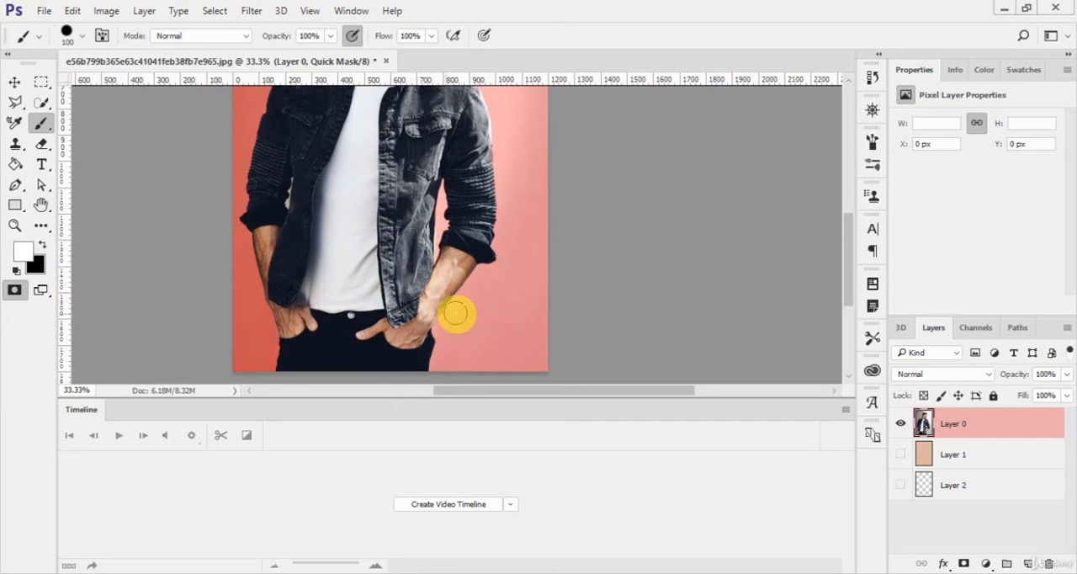
key("ctrl+0")
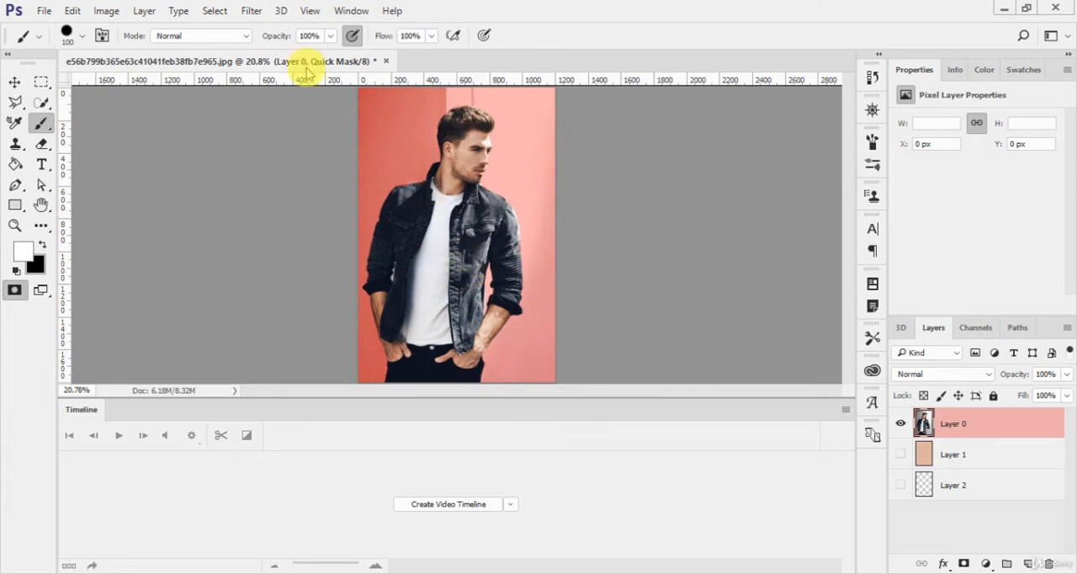
left_click(215, 10)
left_click(296, 295)
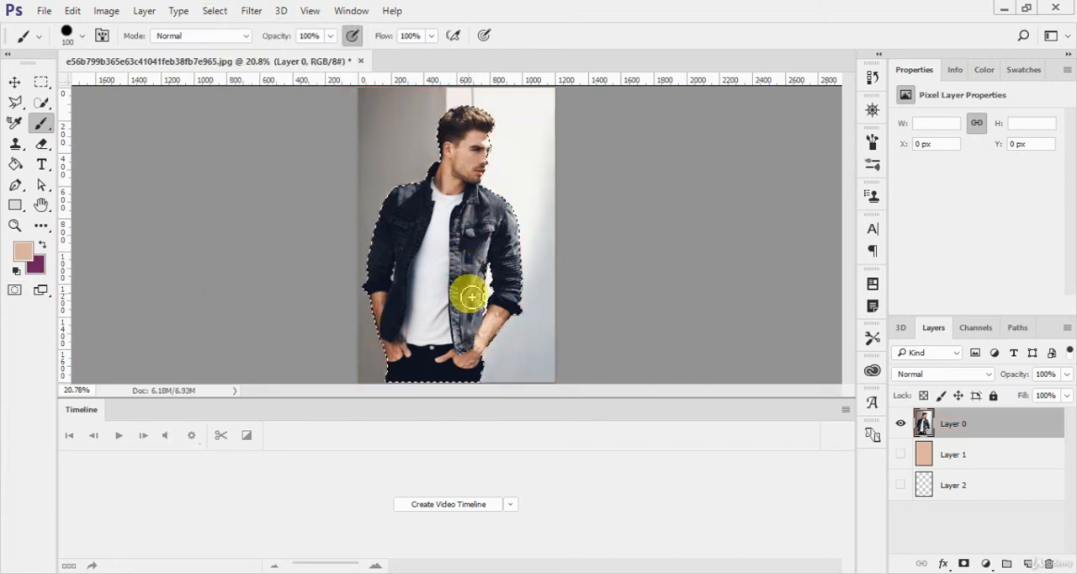
- Save the man's selection as a new channel named "whole body" in the current document
left_click(215, 11)
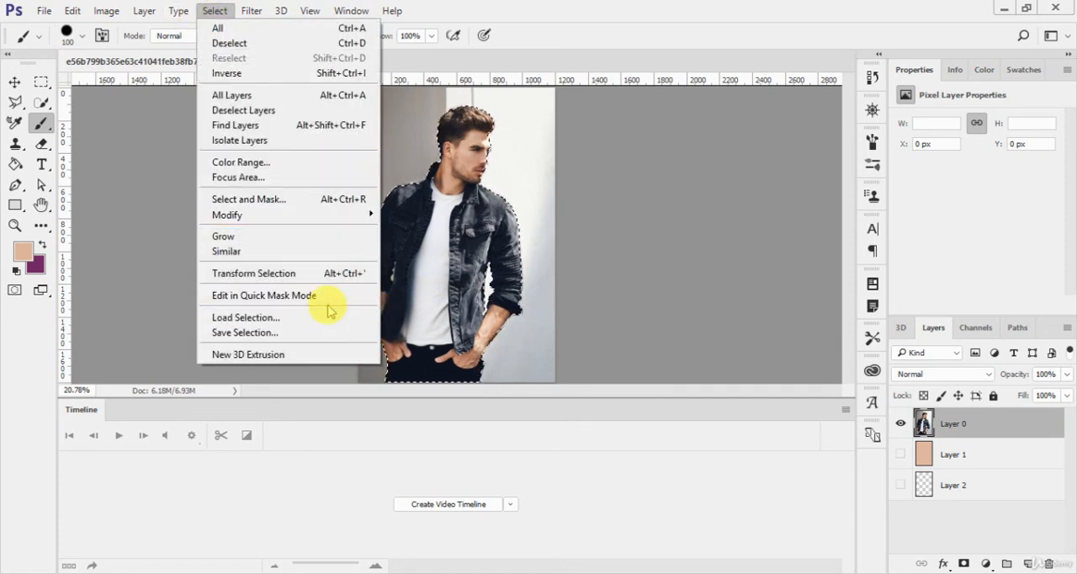
left_click(321, 334)
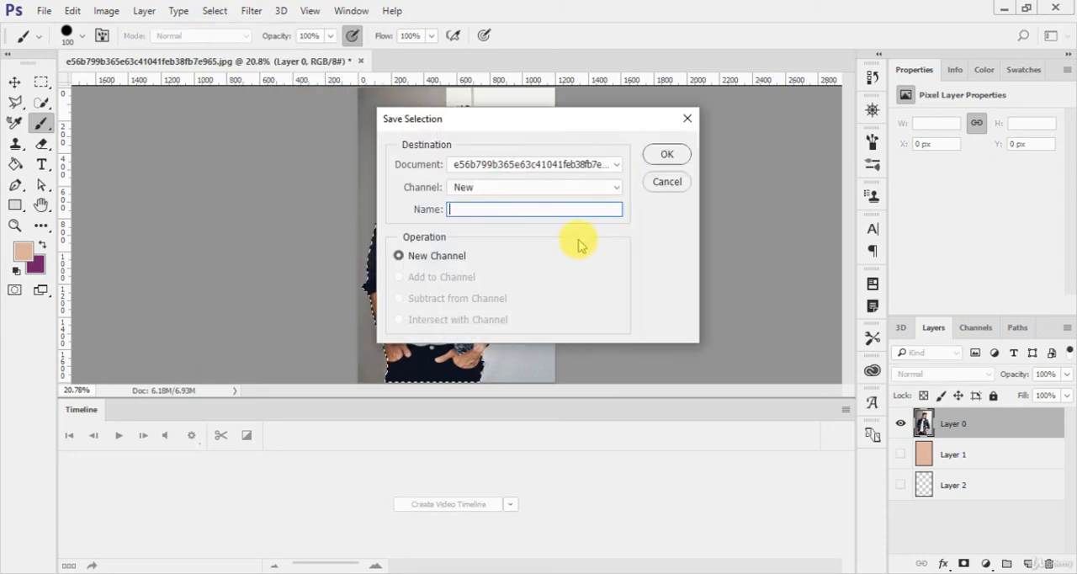
left_click_drag(530, 135, 757, 141)
left_click(766, 194)
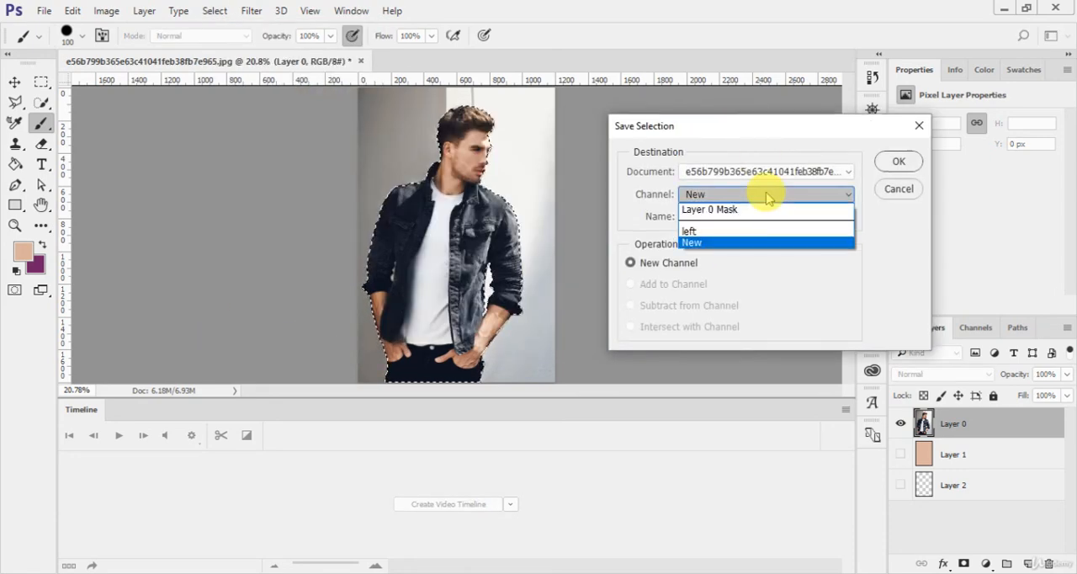
left_click(765, 195)
left_click(757, 216)
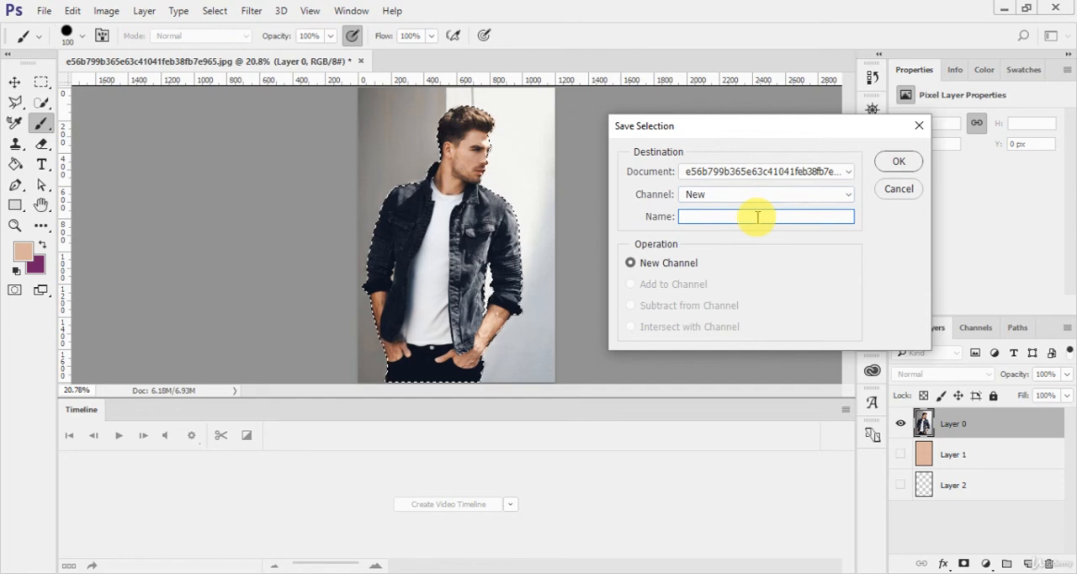
type("whole")
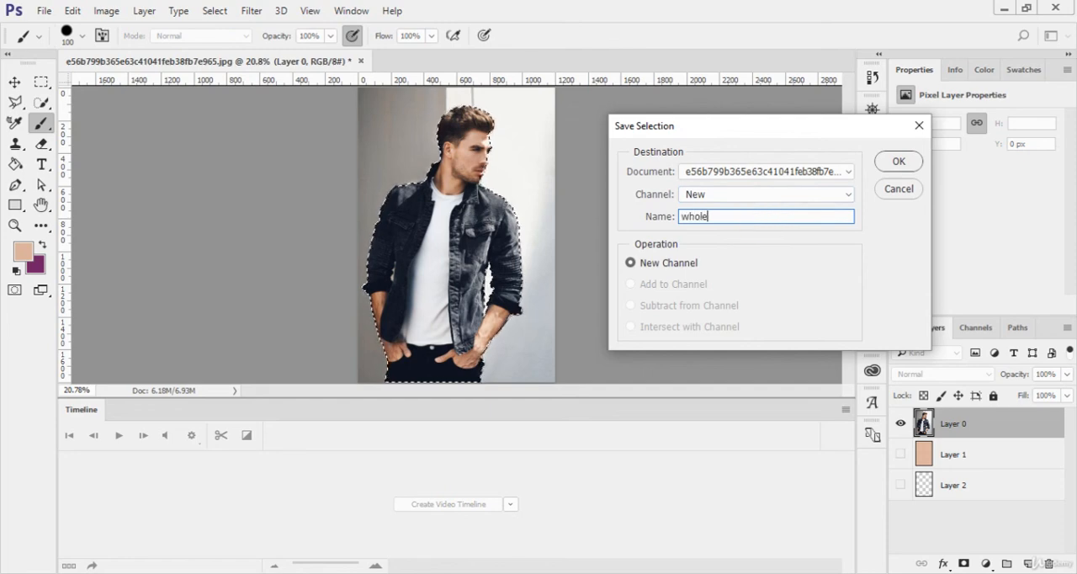
type(" bo")
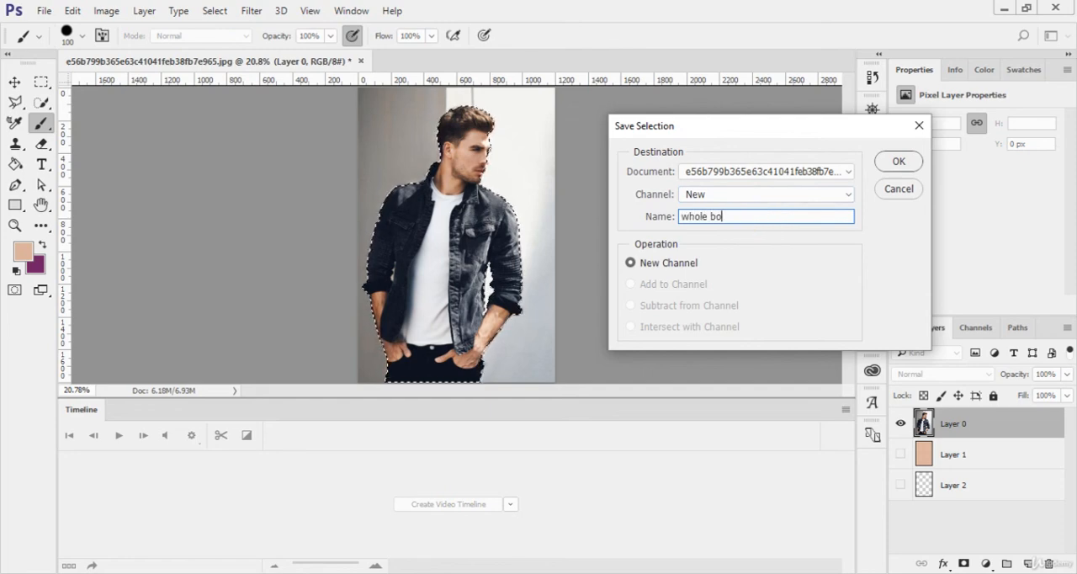
type("dy")
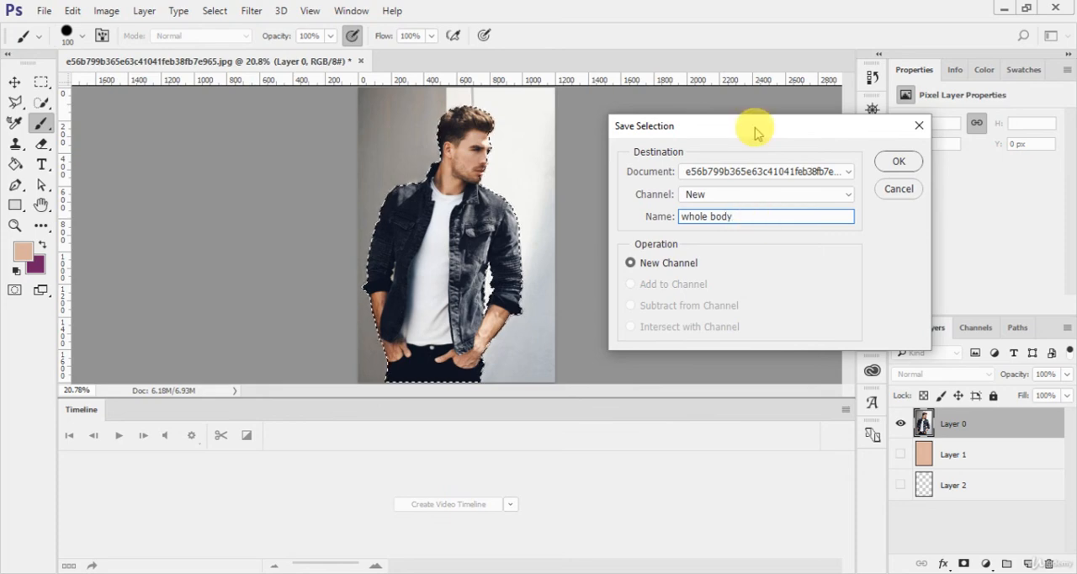
left_click(740, 195)
left_click(740, 202)
left_click(741, 172)
left_click(739, 173)
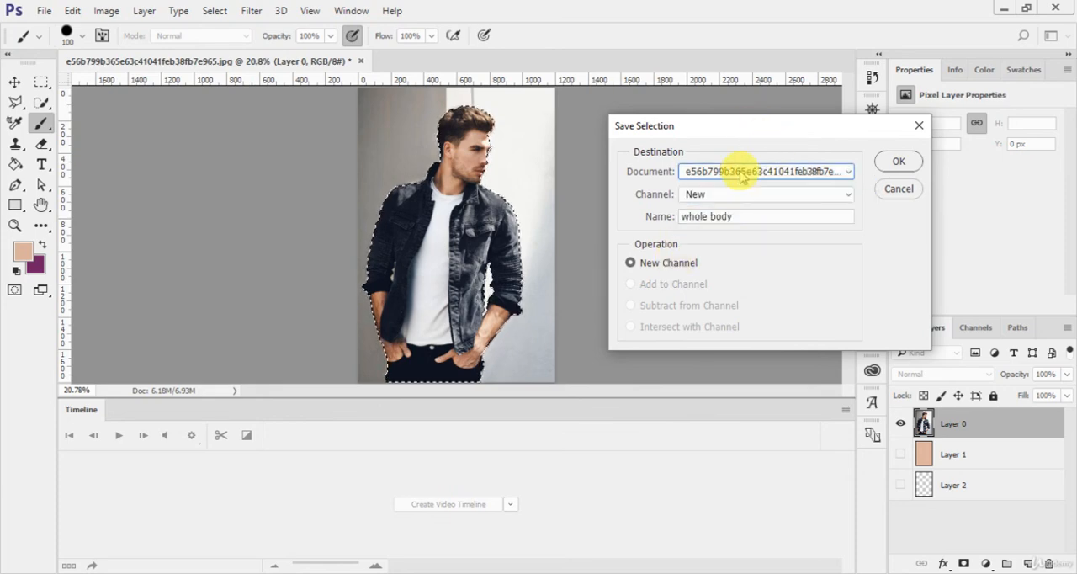
left_click(898, 163)
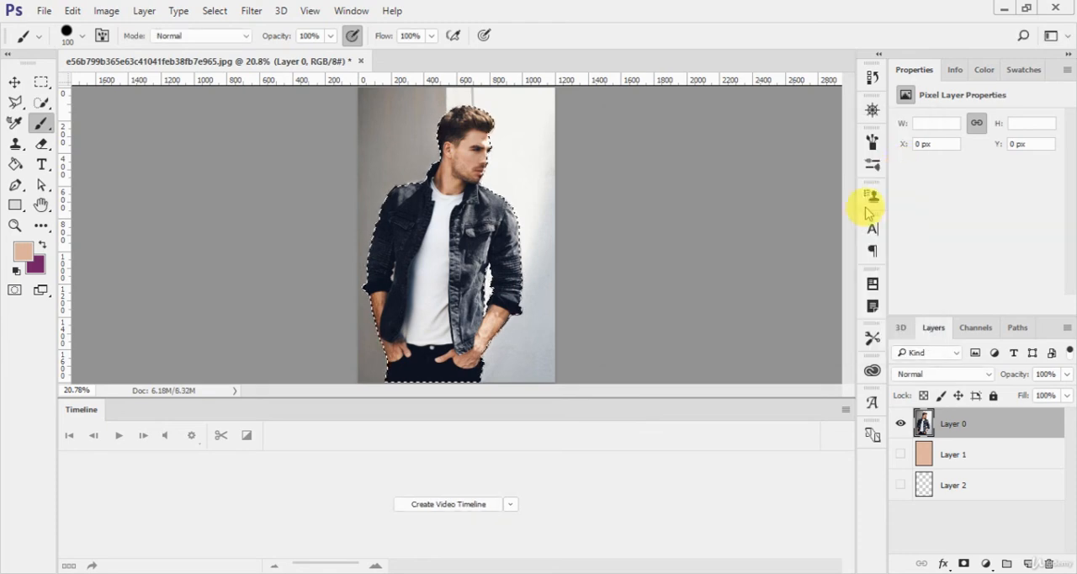
- Clear the selection and delete Layer 1 and Layer 2, keeping only Layer 0
key("ctrl+d")
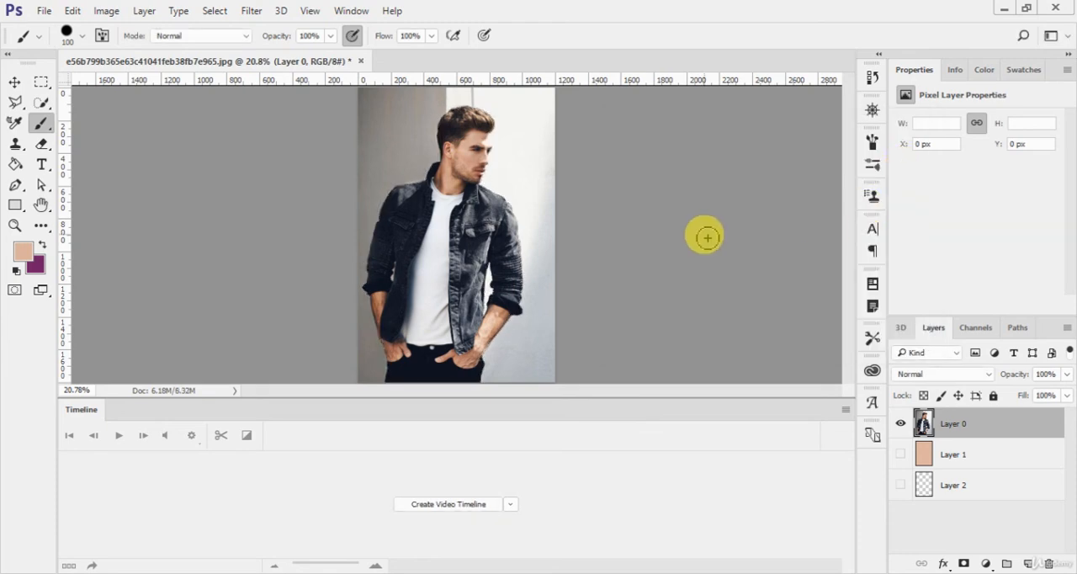
left_click(1001, 454)
key("Delete")
key("Delete")
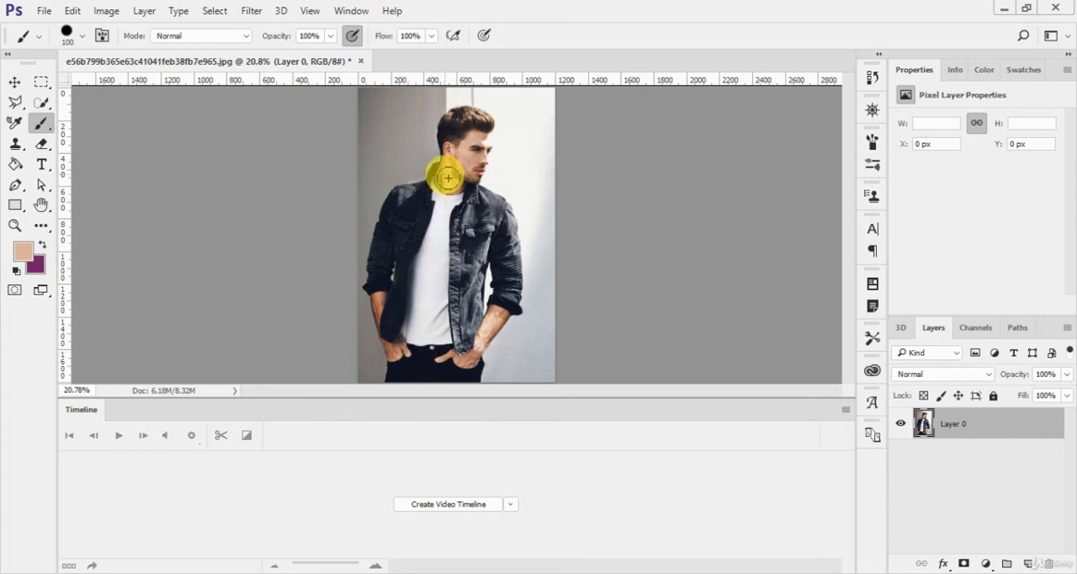
- Make a Quick Selection of the man's white T-shirt
left_click_drag(447, 183, 426, 299)
key("ctrl+z")
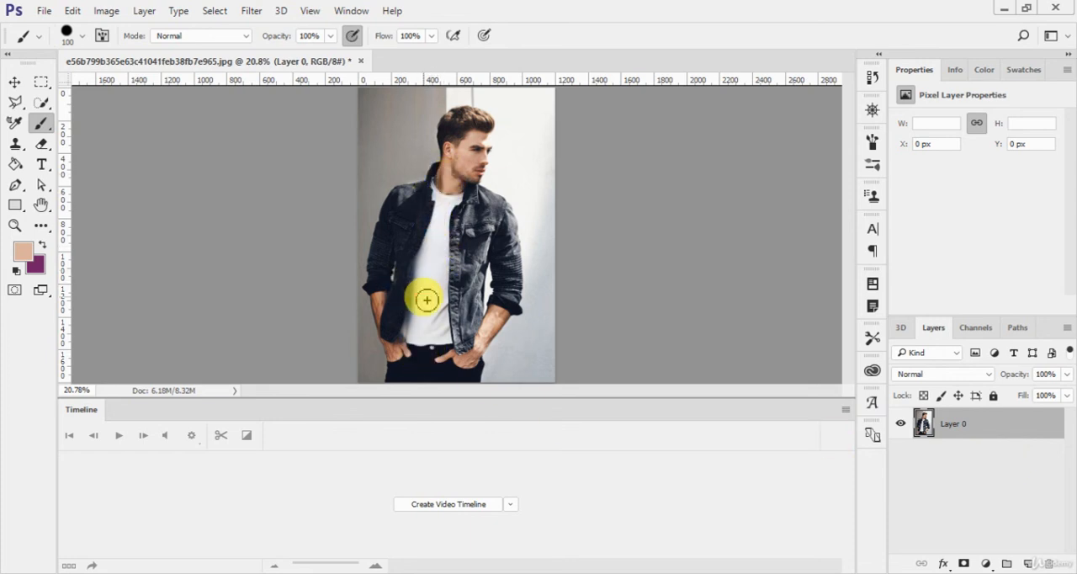
key("w")
left_click_drag(451, 239, 433, 353)
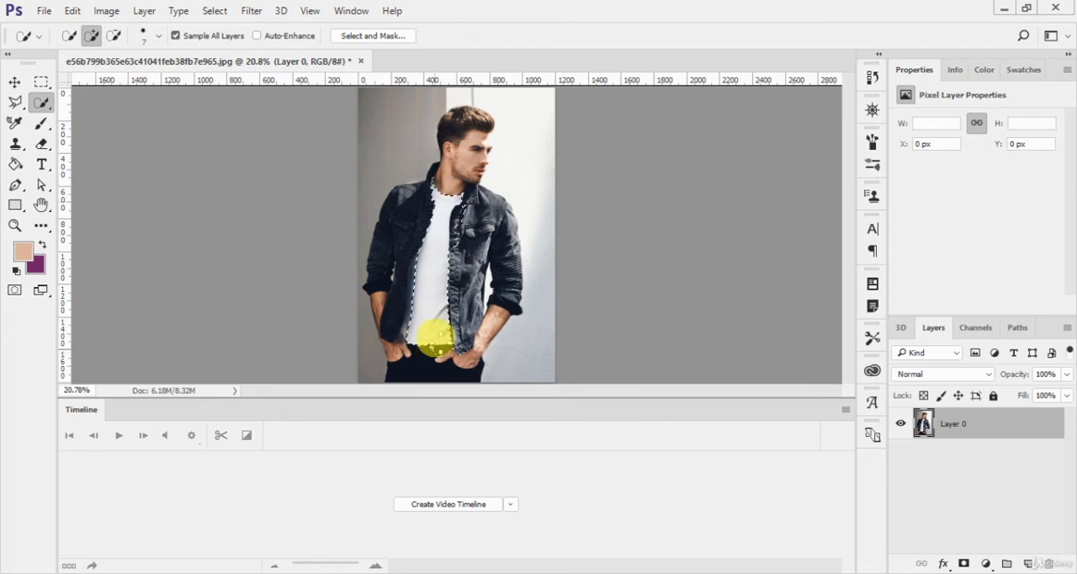
- Load the saved "whole body" channel as a new selection replacing the T-shirt selection, and clear it
left_click(215, 10)
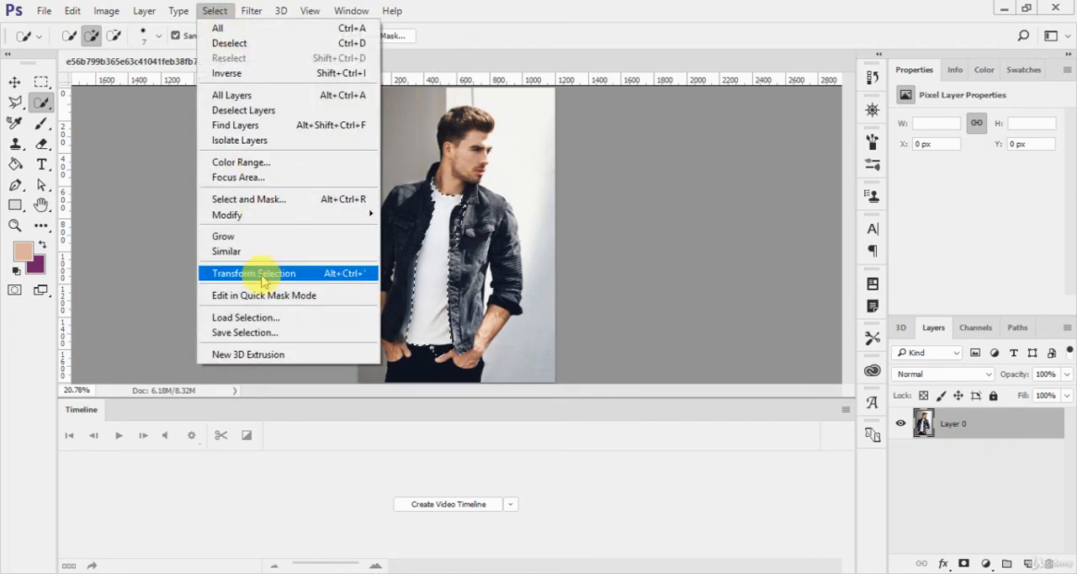
left_click(267, 319)
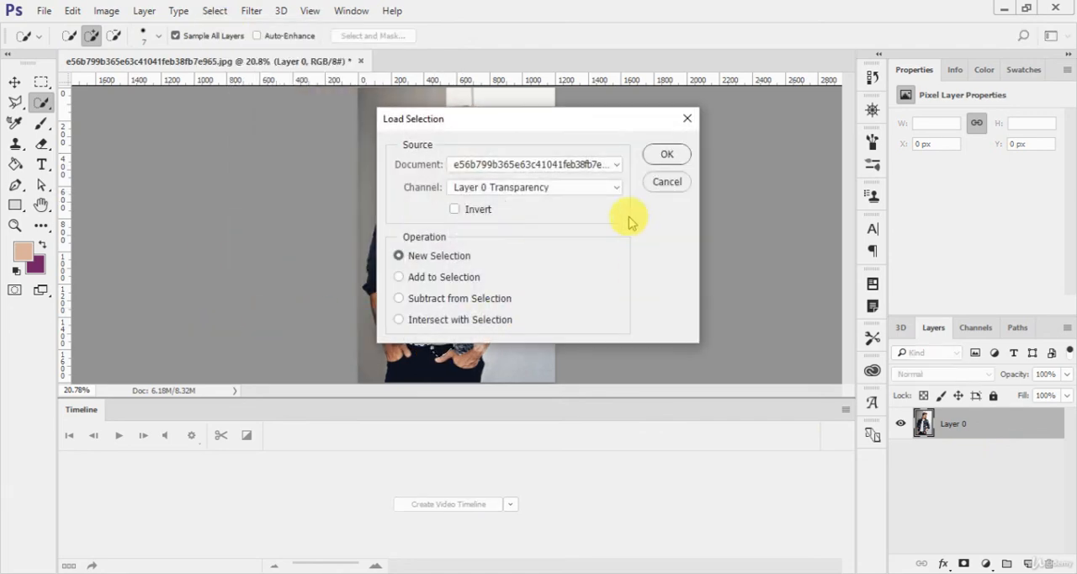
left_click(533, 187)
left_click(525, 241)
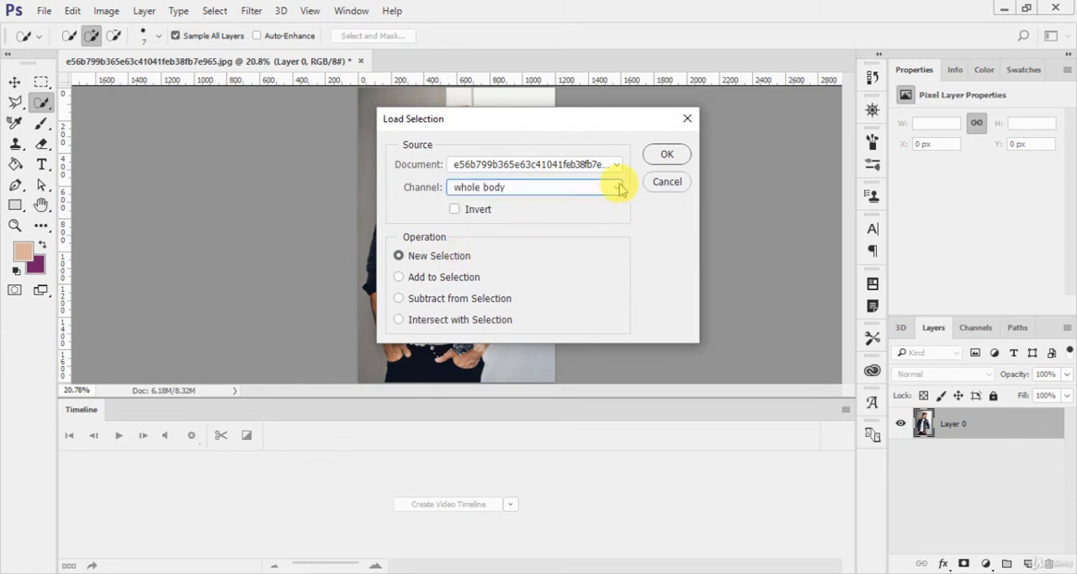
left_click_drag(497, 121, 768, 73)
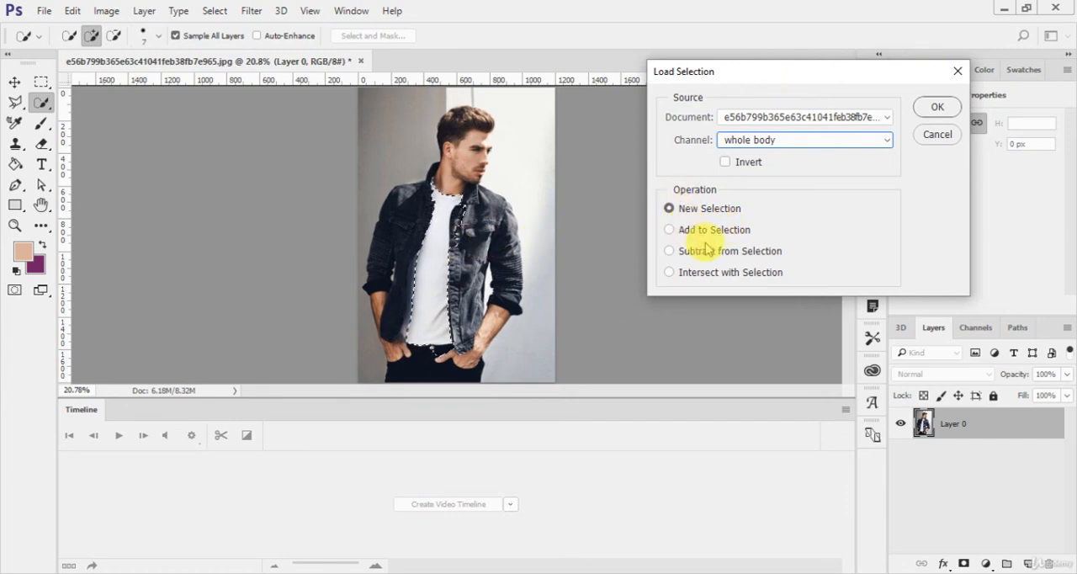
left_click(934, 106)
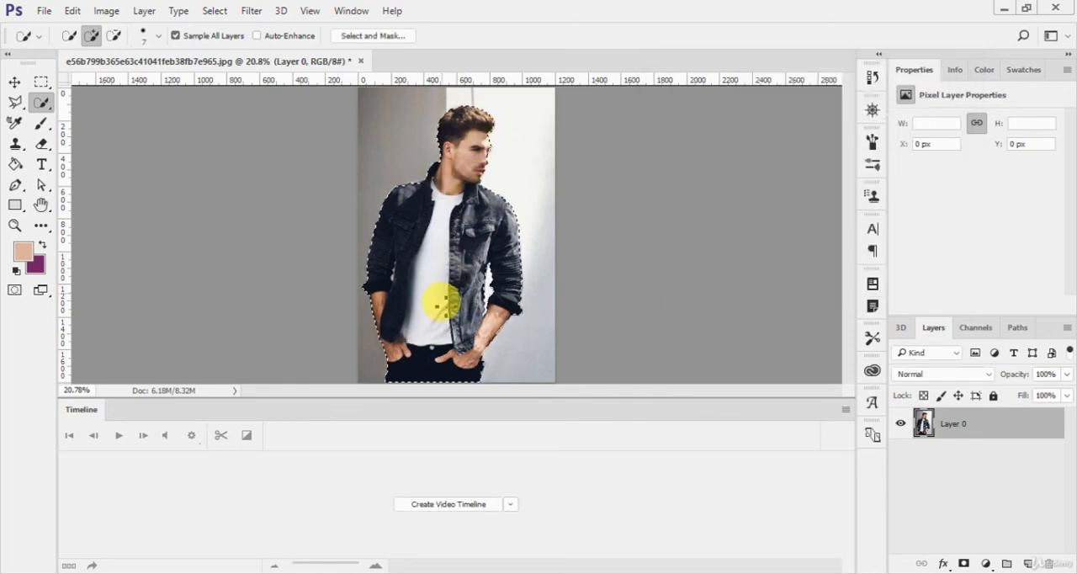
key("ctrl+d")
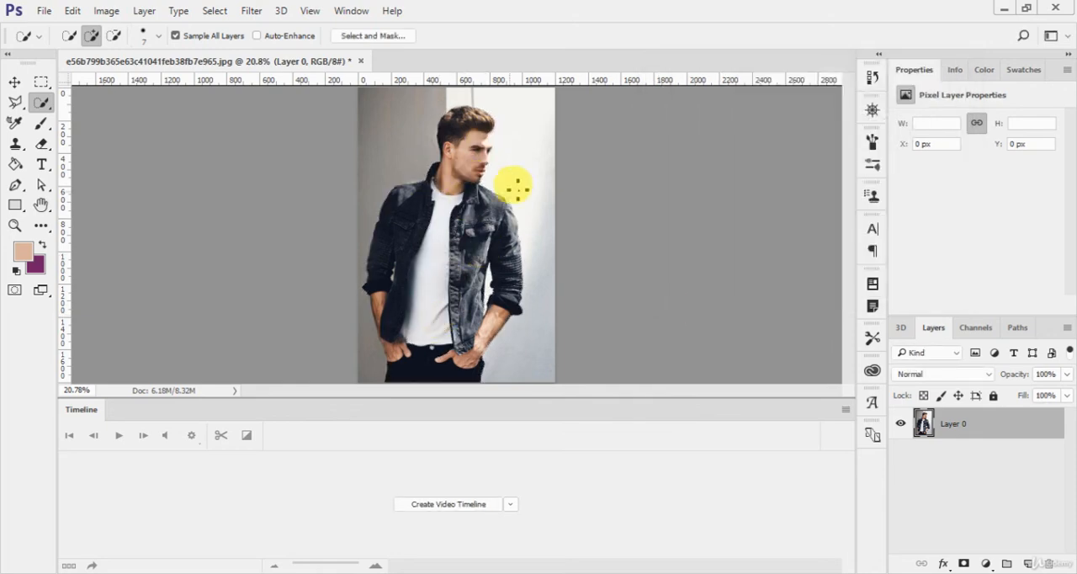
- Quick-select the bright wall area in the photo's upper-right corner and load the "whole body" channel with Add to Selection
left_click_drag(529, 101, 543, 145)
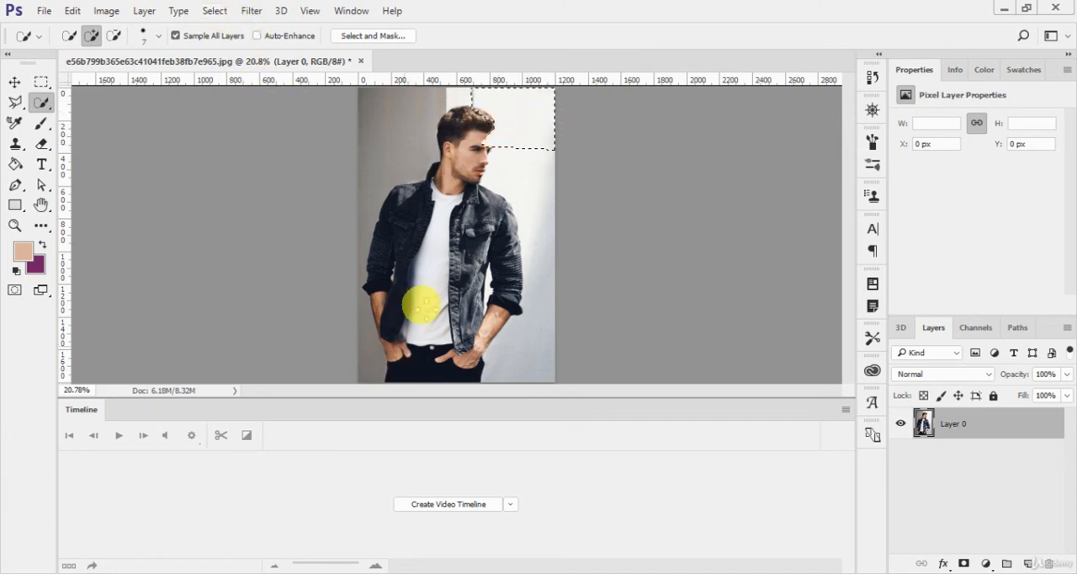
left_click(220, 10)
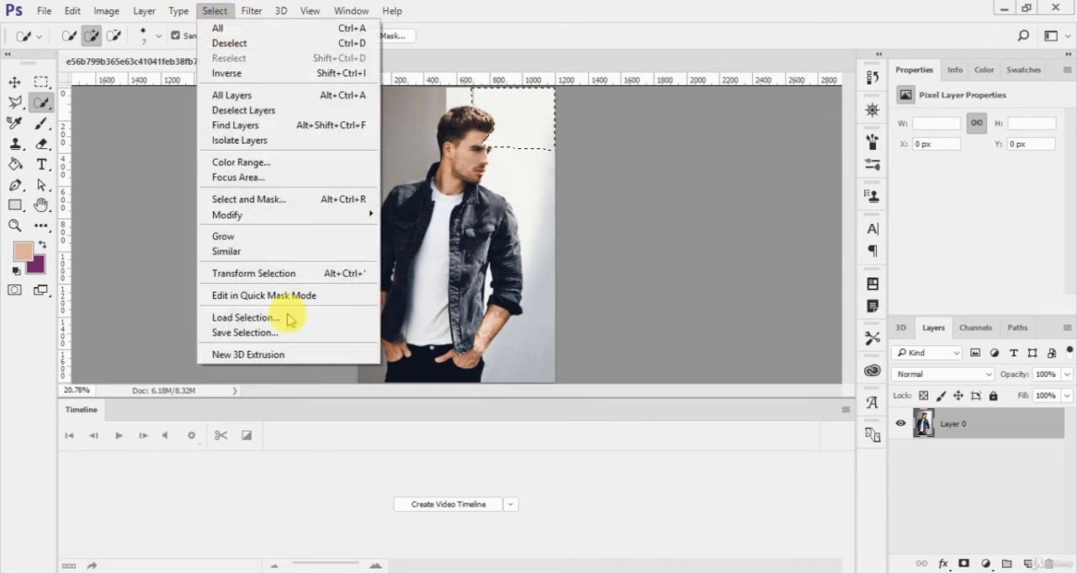
left_click(283, 316)
left_click(781, 140)
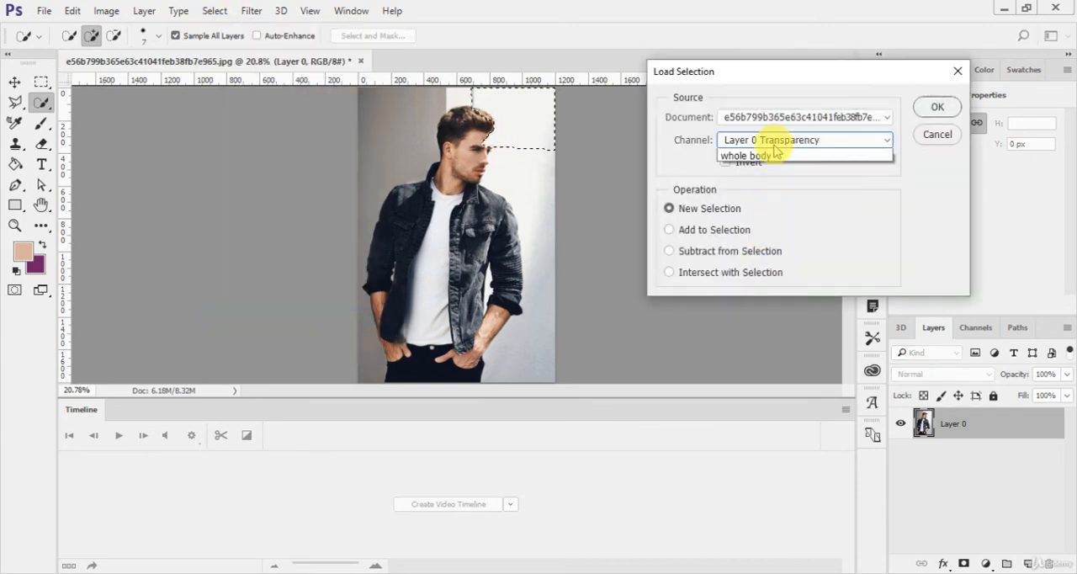
left_click(757, 186)
left_click(704, 237)
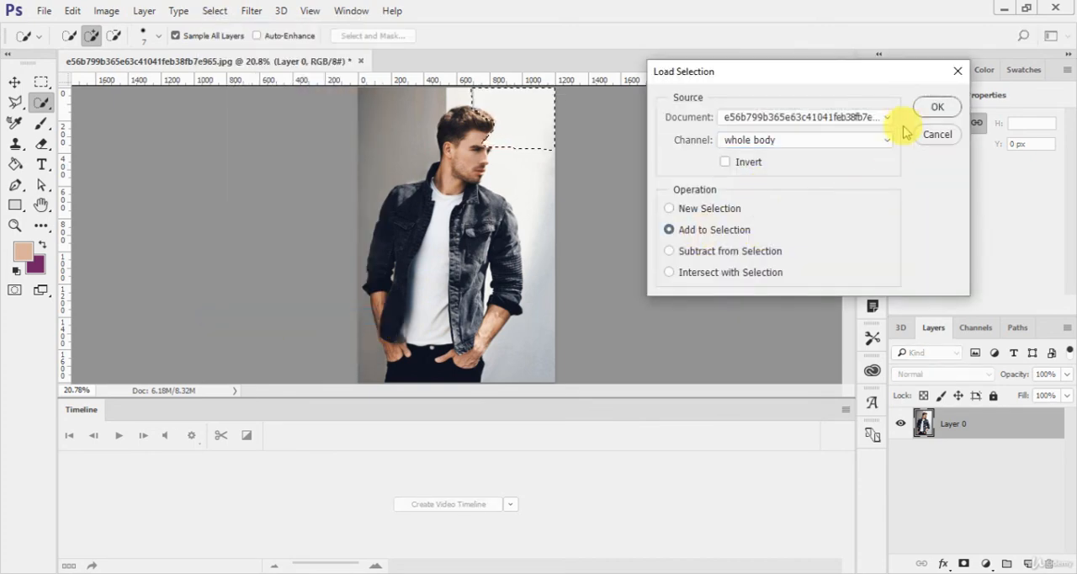
left_click(935, 109)
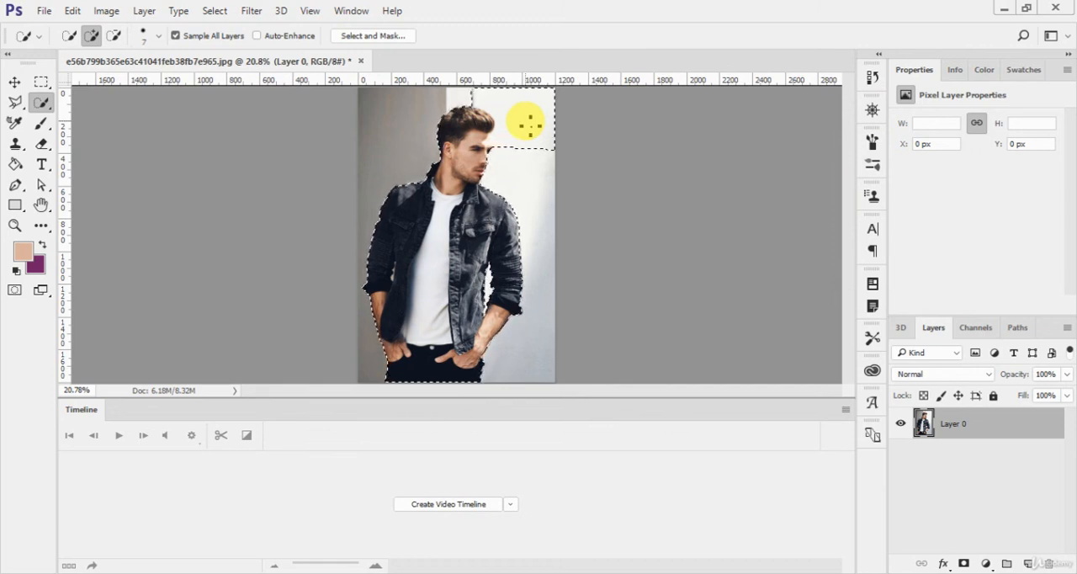
- Try to load the Layer 0 Transparency channel as a new selection with Invert enabled
left_click(215, 12)
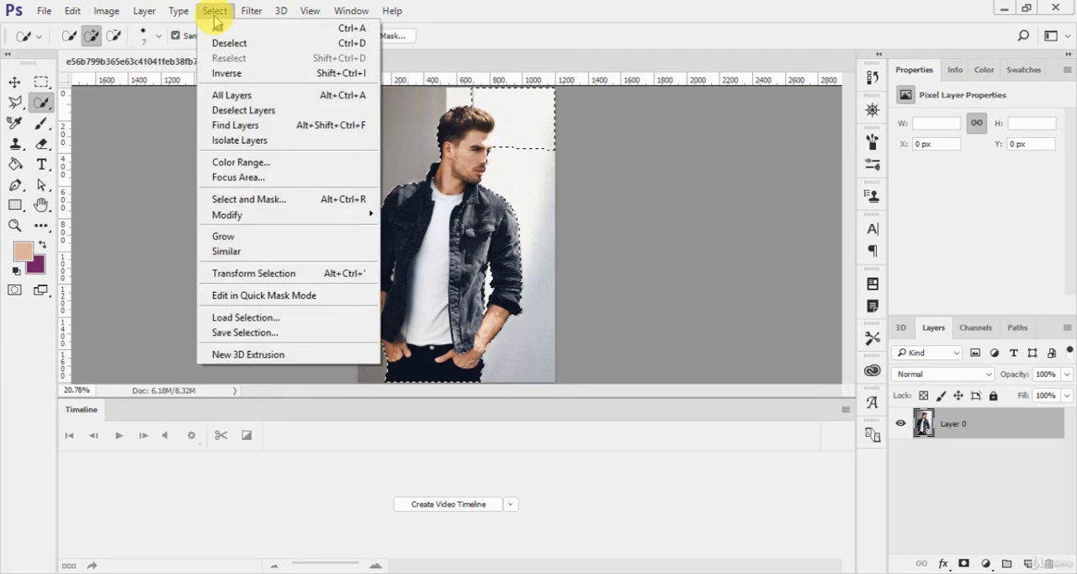
left_click(266, 320)
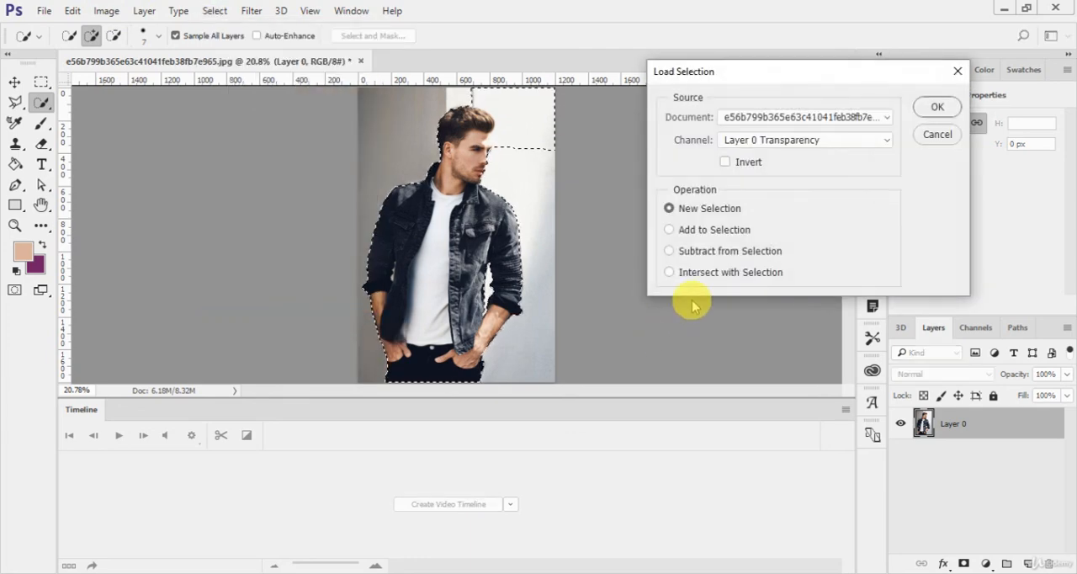
left_click(728, 273)
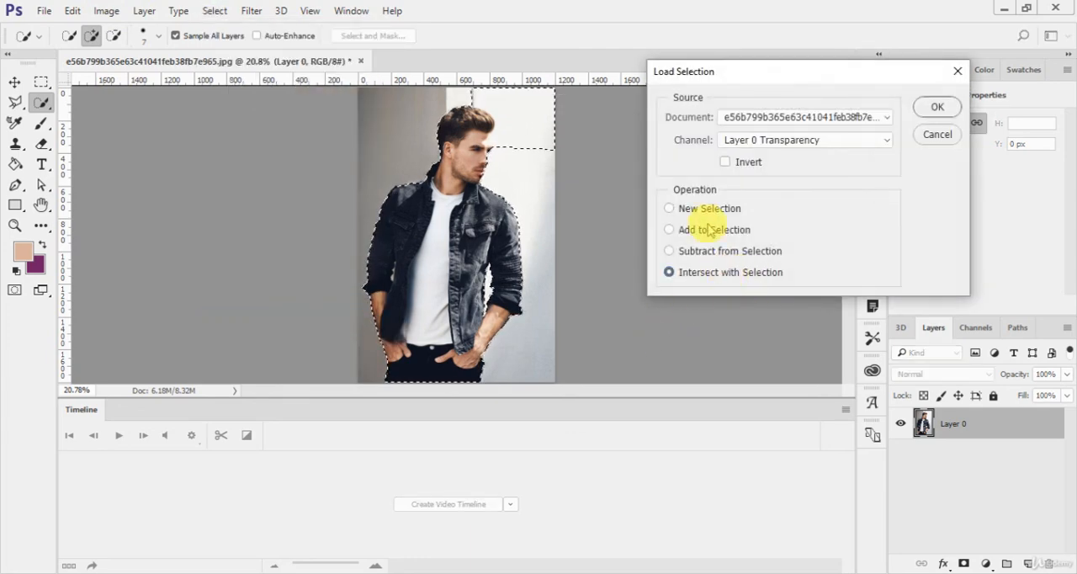
left_click(706, 208)
left_click(725, 161)
left_click(935, 108)
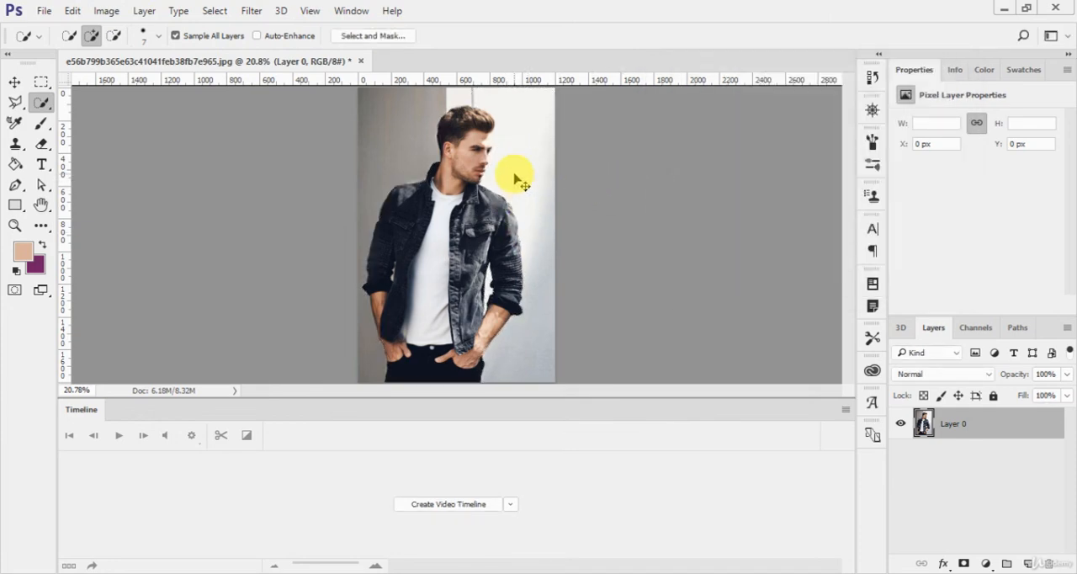
- Load the "whole body" channel as a new selection with Invert enabled to select the background, and clear the selection
left_click(214, 11)
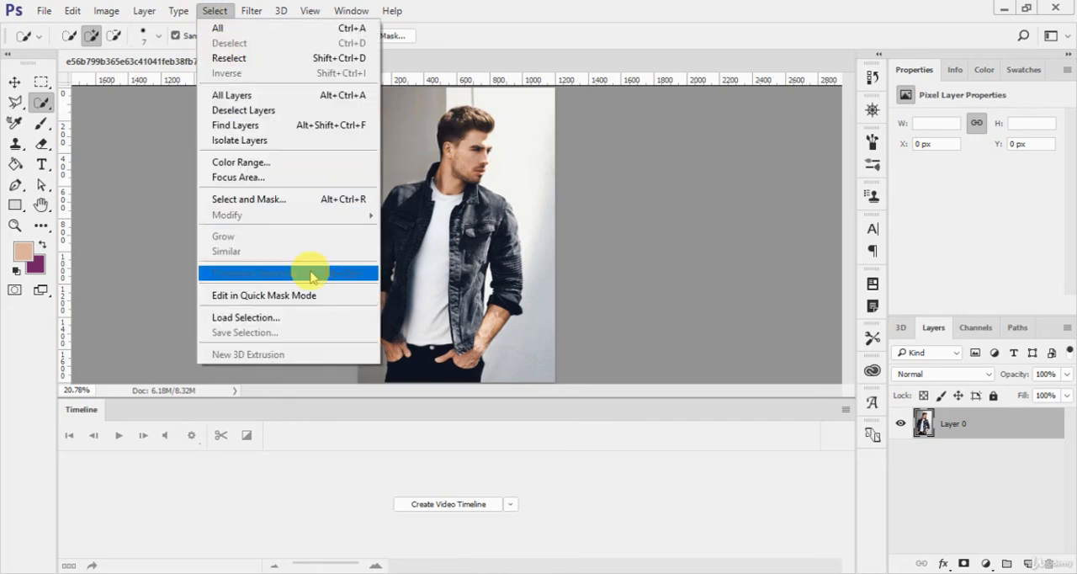
left_click(312, 317)
left_click(751, 140)
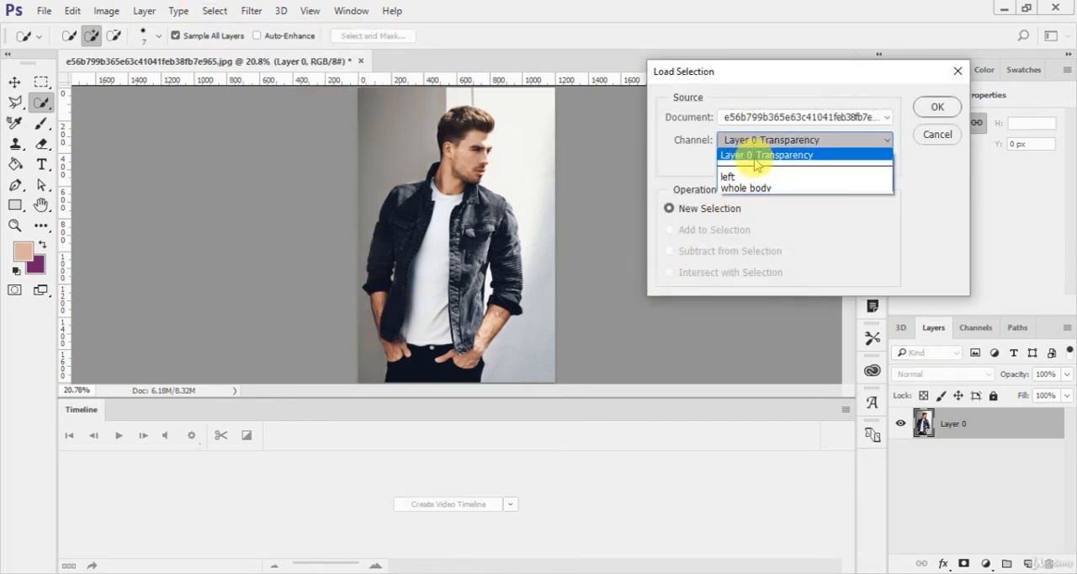
left_click(752, 187)
left_click(727, 161)
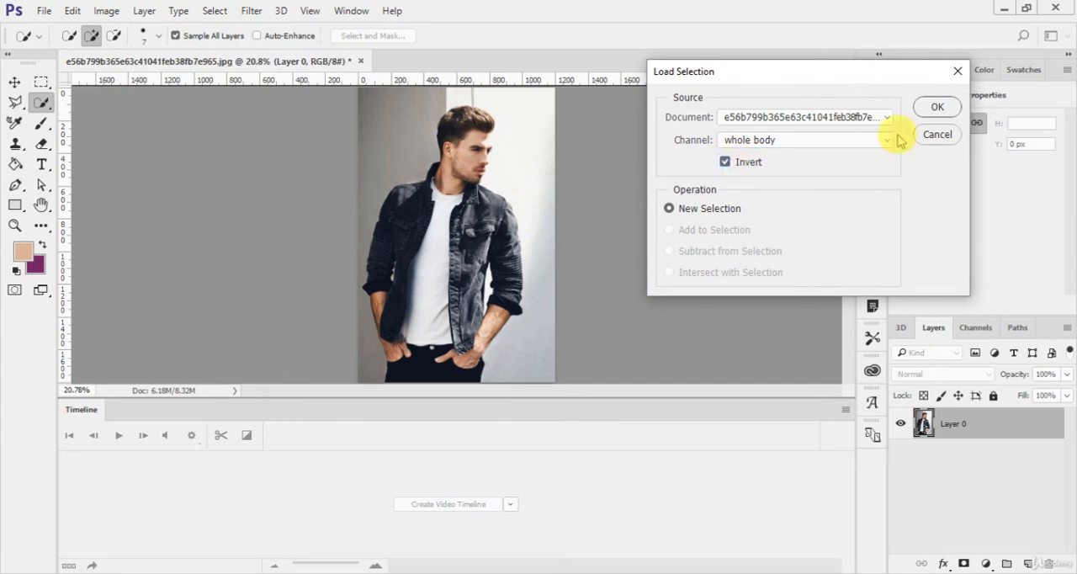
left_click(925, 106)
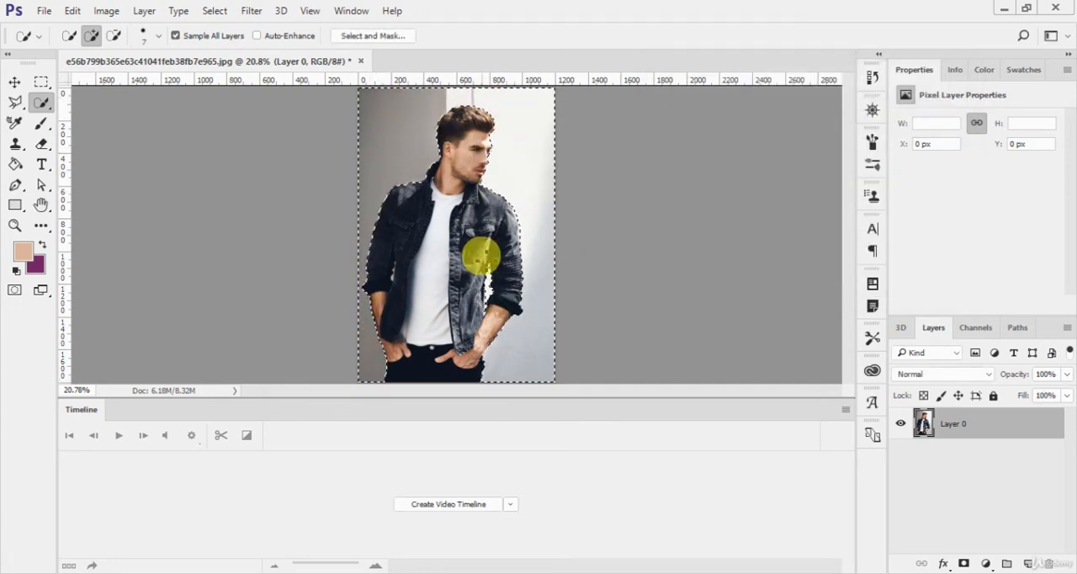
key("ctrl+d")
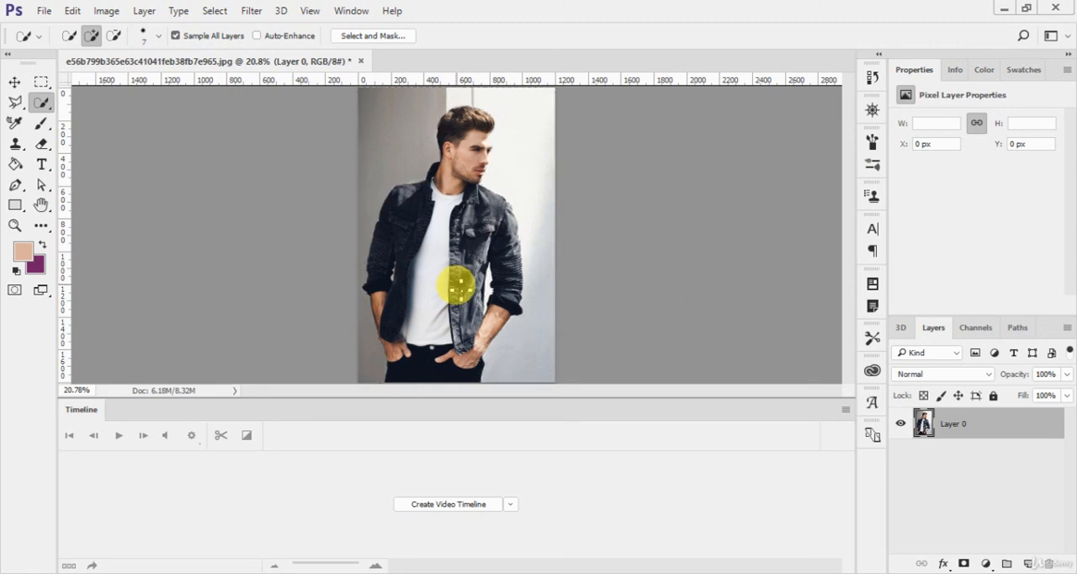